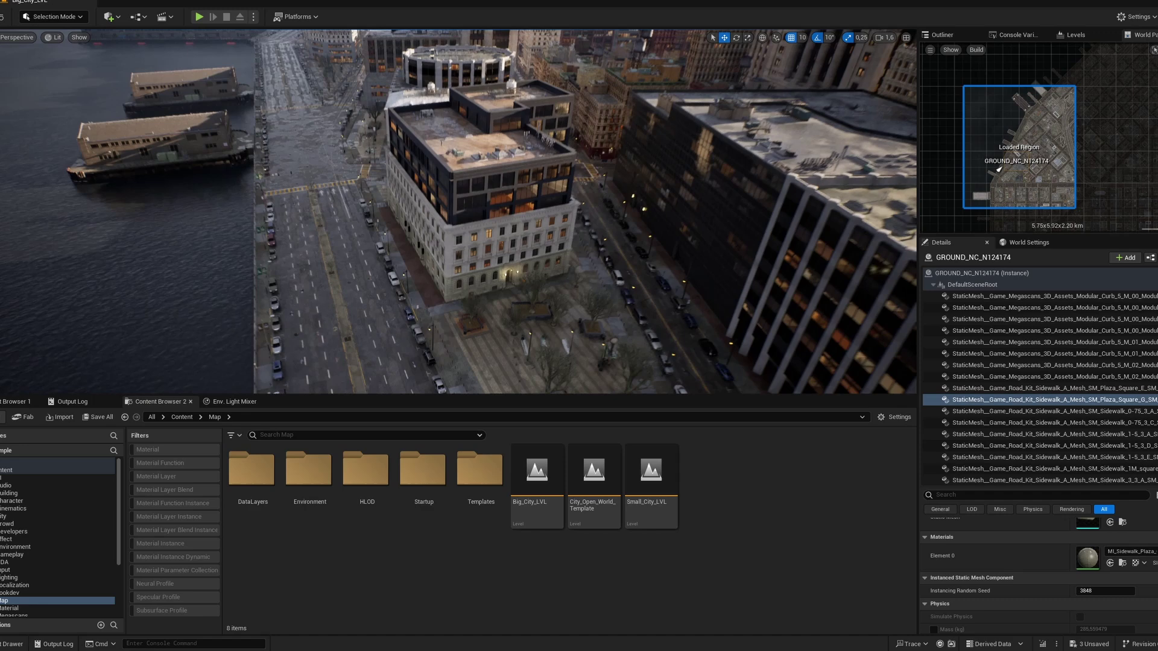
Open the M_Sidewalk material of the selected plaza mesh and examine its graph up to the MF_TextureCellBombing nodes.
{"action": "key", "text": "w"}
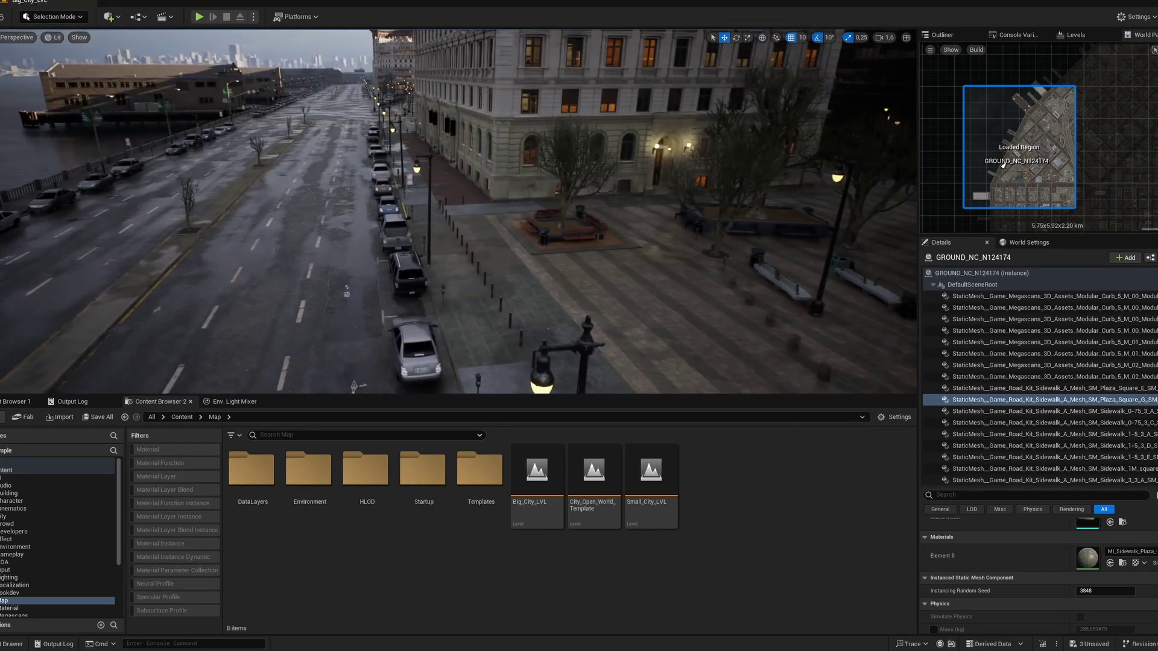
{"action": "double_click", "coordinate": [1087, 557]}
{"action": "left_click", "coordinate": [28, 1]}
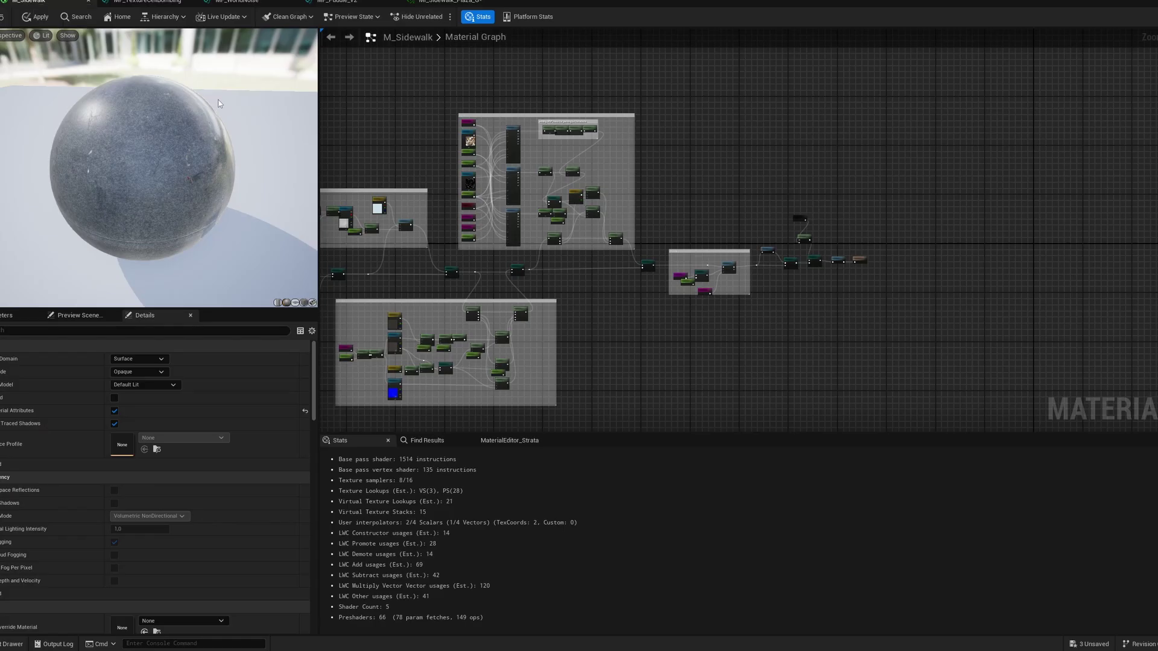
{"action": "scroll", "coordinate": [872, 293], "scroll_direction": "up", "scroll_amount": 4}
{"action": "right_click_drag", "start_coordinate": [529, 291], "coordinate": [701, 192]}
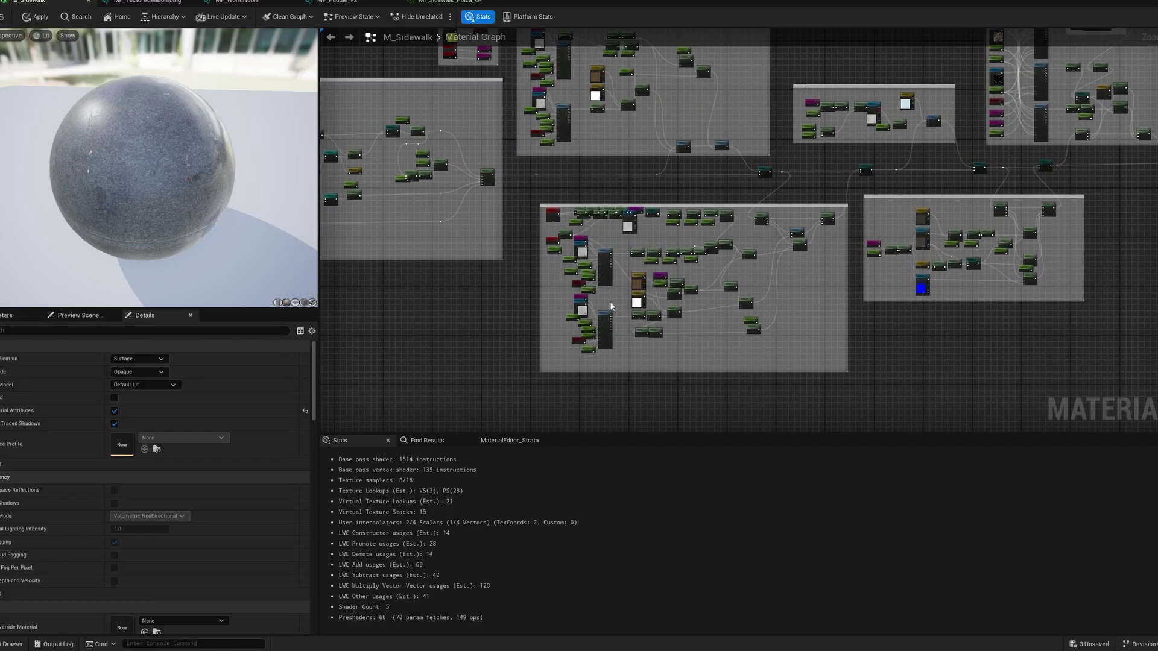
{"action": "scroll", "coordinate": [610, 304], "scroll_direction": "up", "scroll_amount": 7}
{"action": "right_click_drag", "start_coordinate": [656, 296], "coordinate": [613, 304]}
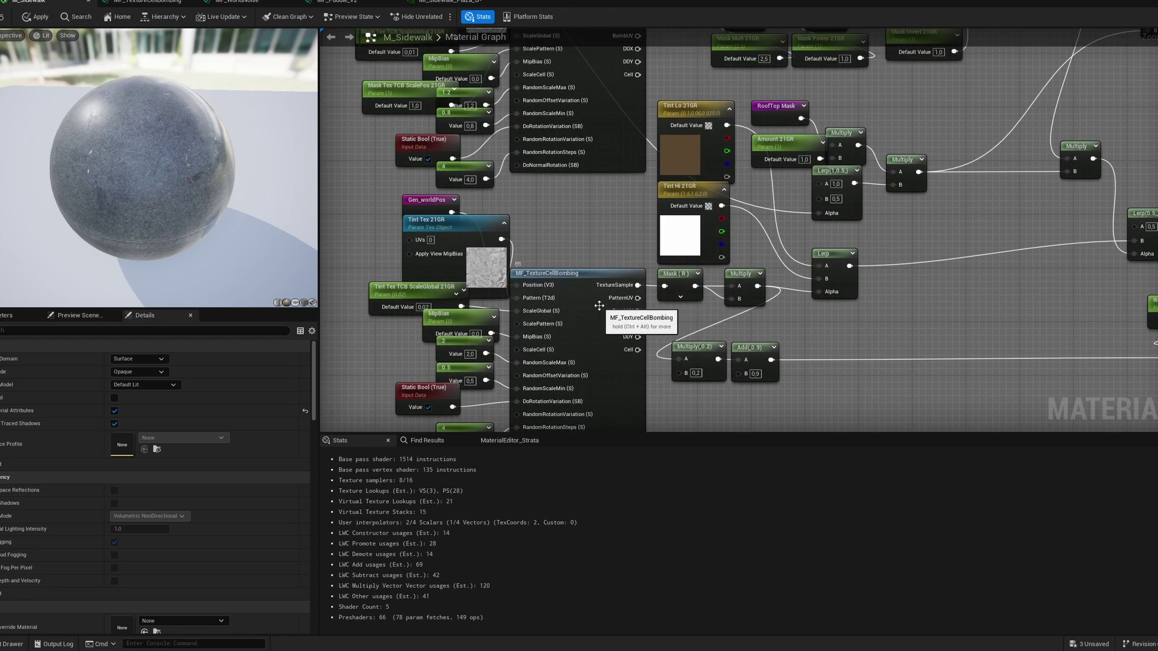
Open the MF_TextureCellBombing function and examine its graph from the Cell Texture group through the random scale, offset and rotate groups to NormalRotation.
{"action": "double_click", "coordinate": [615, 305]}
{"action": "right_click_drag", "start_coordinate": [511, 216], "coordinate": [536, 191]}
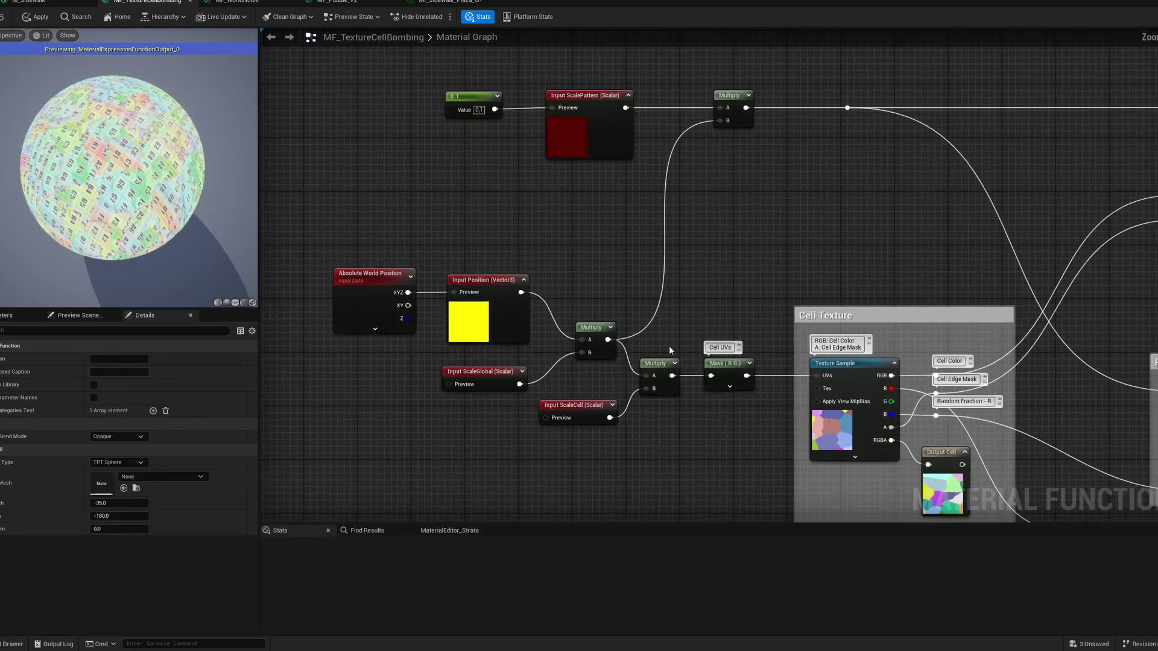
{"action": "right_click_drag", "start_coordinate": [805, 459], "coordinate": [464, 350]}
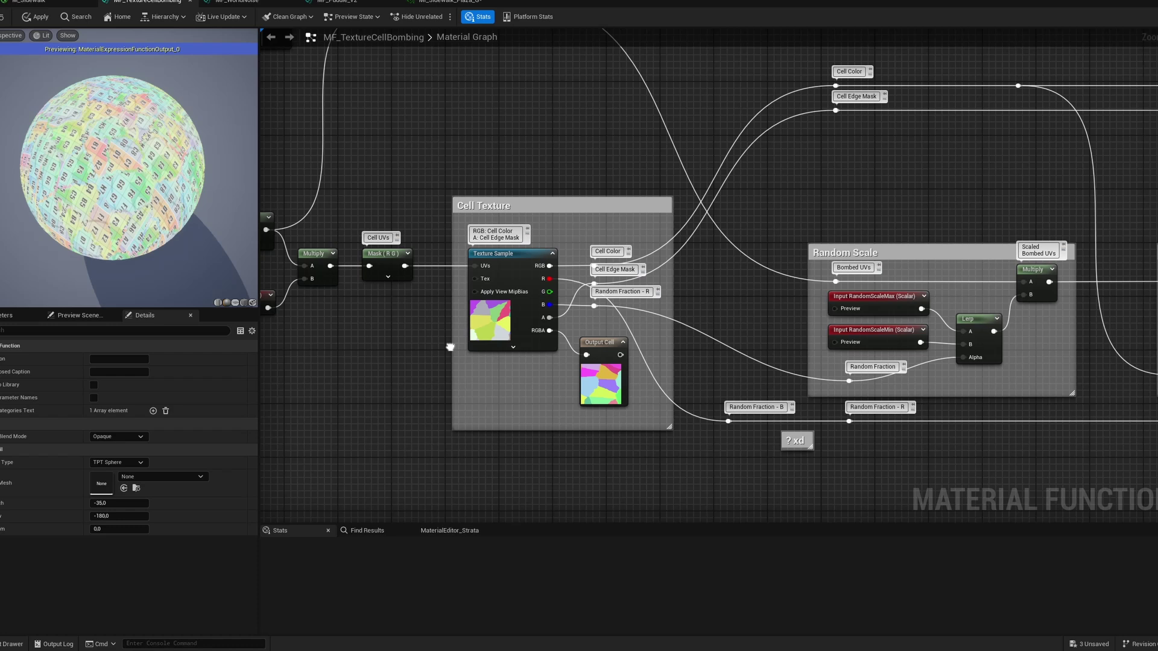
{"action": "right_click_drag", "start_coordinate": [1114, 454], "coordinate": [372, 408]}
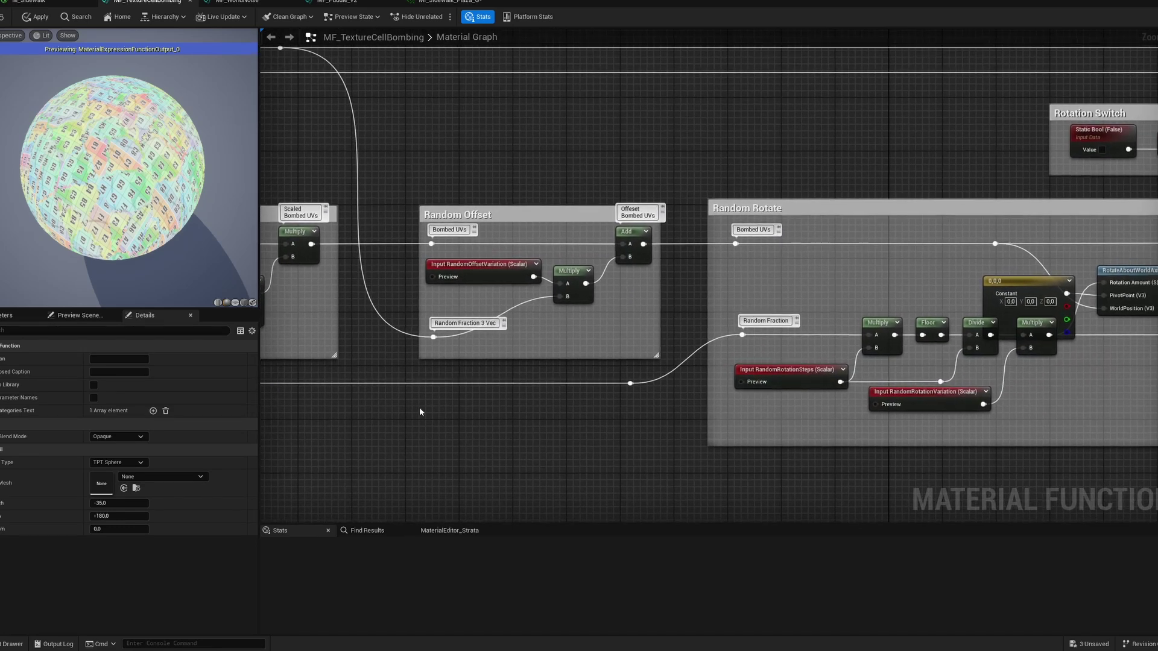
{"action": "right_click_drag", "start_coordinate": [1092, 391], "coordinate": [483, 446]}
{"action": "right_click_drag", "start_coordinate": [1025, 263], "coordinate": [492, 80]}
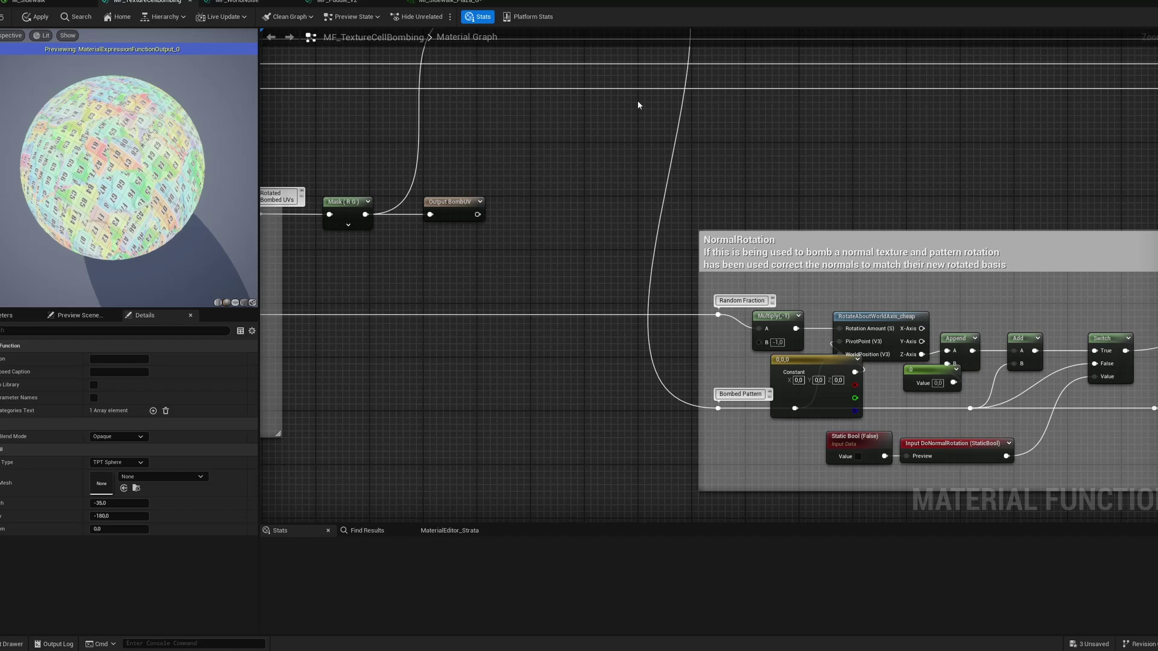
{"action": "right_click_drag", "start_coordinate": [1090, 195], "coordinate": [376, 453]}
{"action": "right_click_drag", "start_coordinate": [881, 205], "coordinate": [401, 452]}
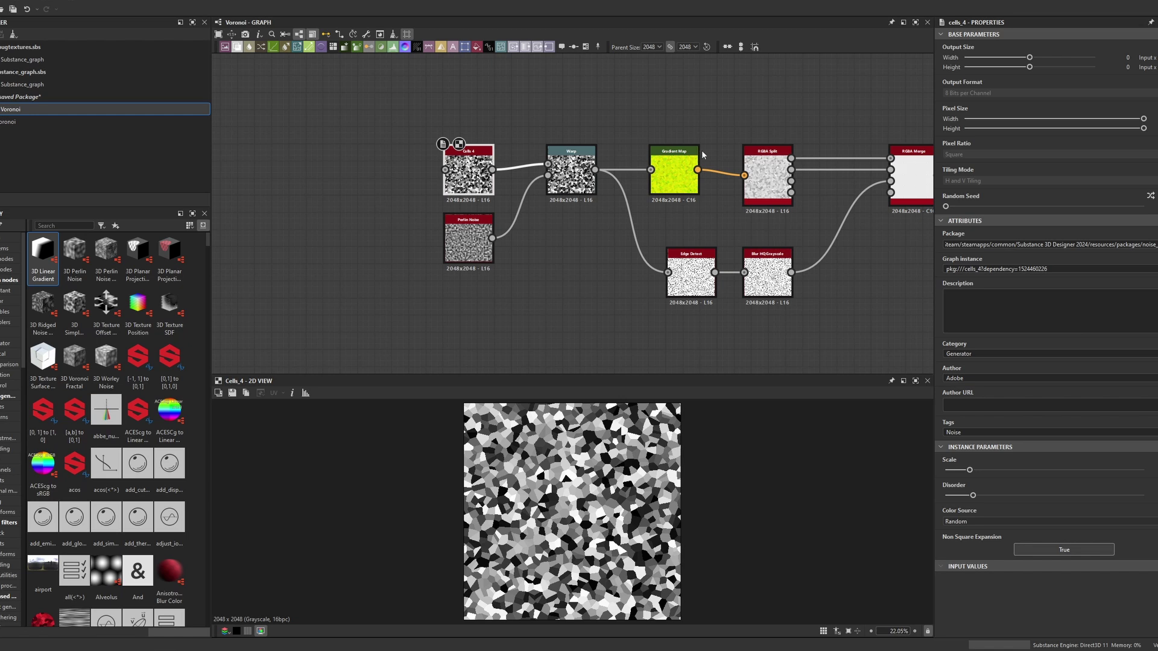
Switch to Substance 3D Designer and display the Warp node's output, inspecting the Cells 4 and Perlin Noise nodes feeding it.
{"action": "scroll", "coordinate": [451, 204], "scroll_direction": "up", "scroll_amount": 5}
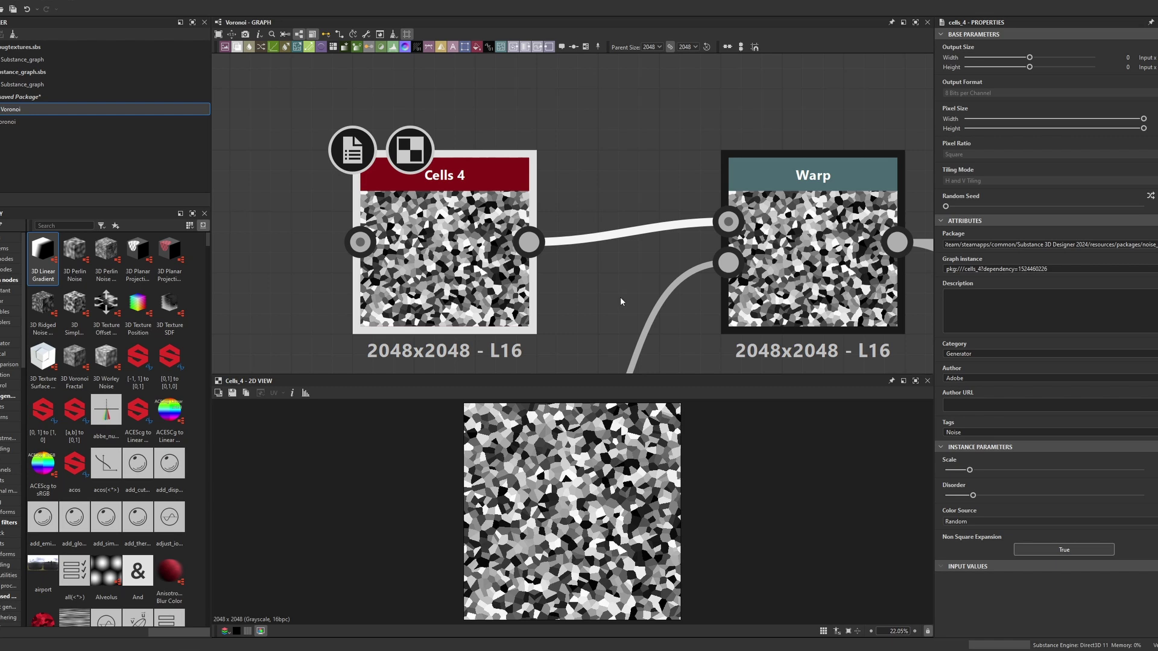
{"action": "middle_click_drag", "start_coordinate": [786, 323], "coordinate": [730, 223]}
{"action": "double_click", "coordinate": [732, 223]}
{"action": "middle_click_drag", "start_coordinate": [384, 370], "coordinate": [404, 311]}
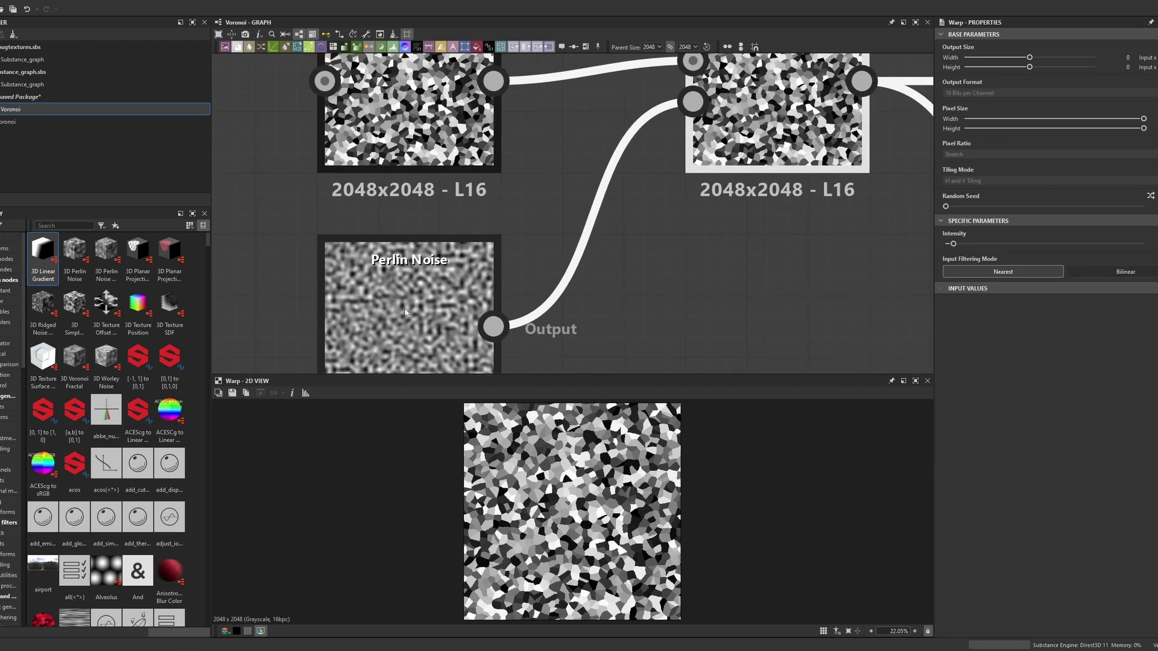
Compare Bilinear with Nearest input filtering on the Warp node at close range along the cell edges, ending on Nearest.
{"action": "scroll", "coordinate": [579, 492], "scroll_direction": "up", "scroll_amount": 15}
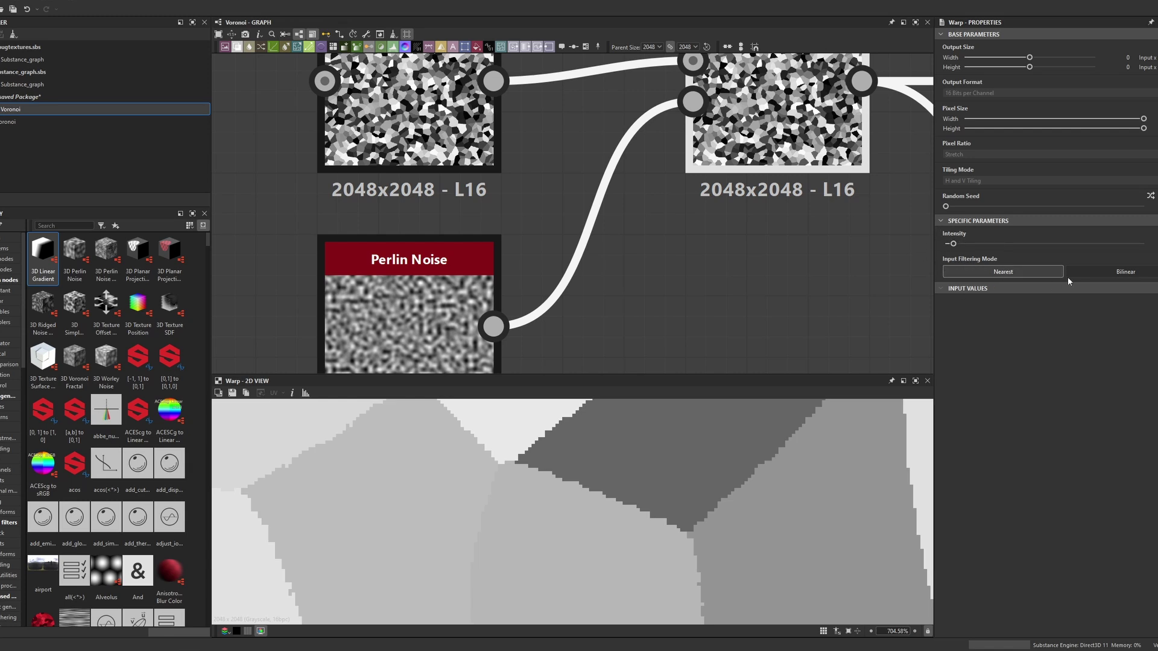
{"action": "left_click", "coordinate": [1091, 270]}
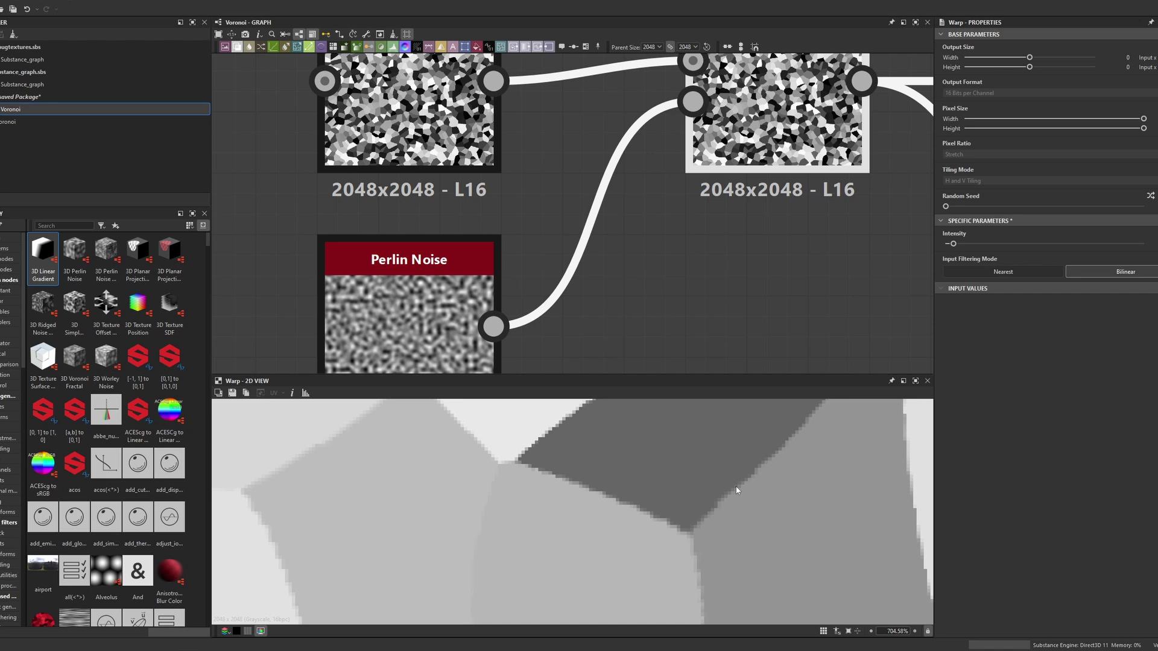
{"action": "left_click", "coordinate": [1008, 276]}
Display the Gradient Map node's output and view the whole coloured cell pattern.
{"action": "scroll", "coordinate": [741, 280], "scroll_direction": "down", "scroll_amount": 7}
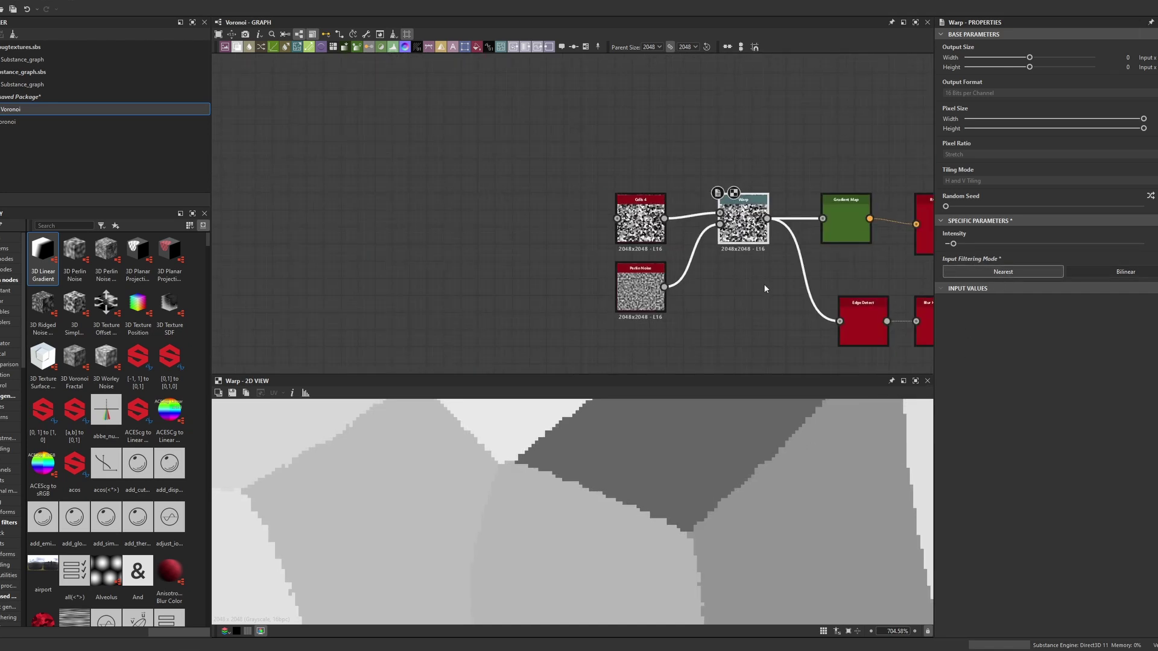
{"action": "middle_click_drag", "start_coordinate": [865, 266], "coordinate": [561, 211]}
{"action": "scroll", "coordinate": [671, 242], "scroll_direction": "up", "scroll_amount": 2}
{"action": "double_click", "coordinate": [543, 163]}
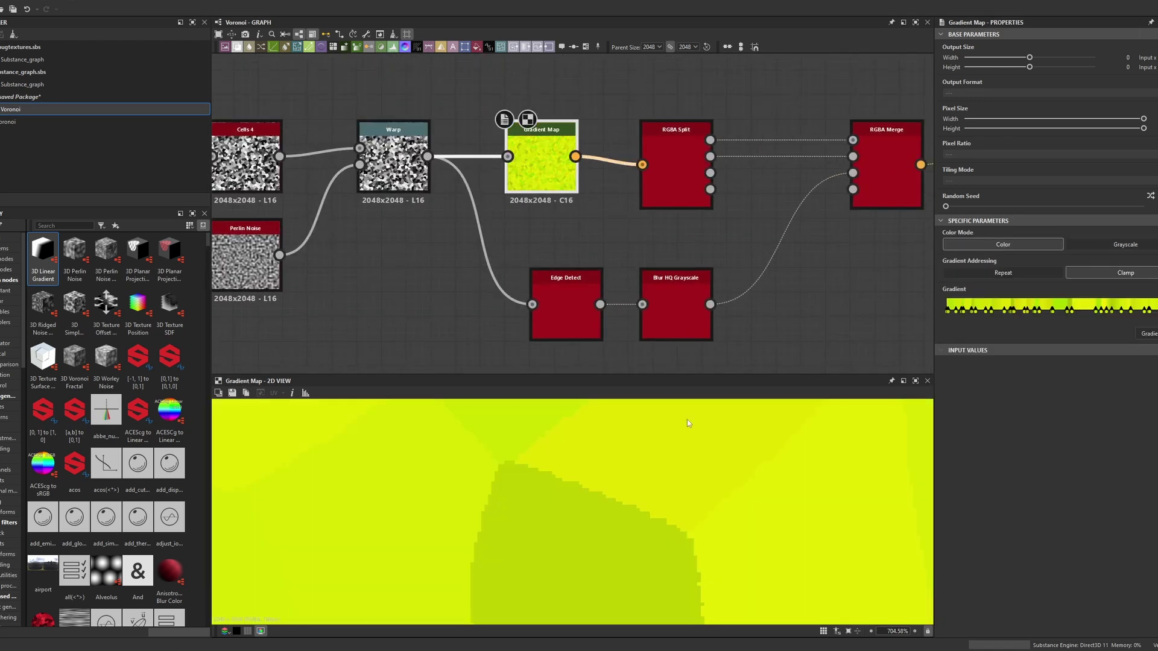
{"action": "scroll", "coordinate": [715, 461], "scroll_direction": "down", "scroll_amount": 8}
{"action": "scroll", "coordinate": [564, 498], "scroll_direction": "up", "scroll_amount": 2}
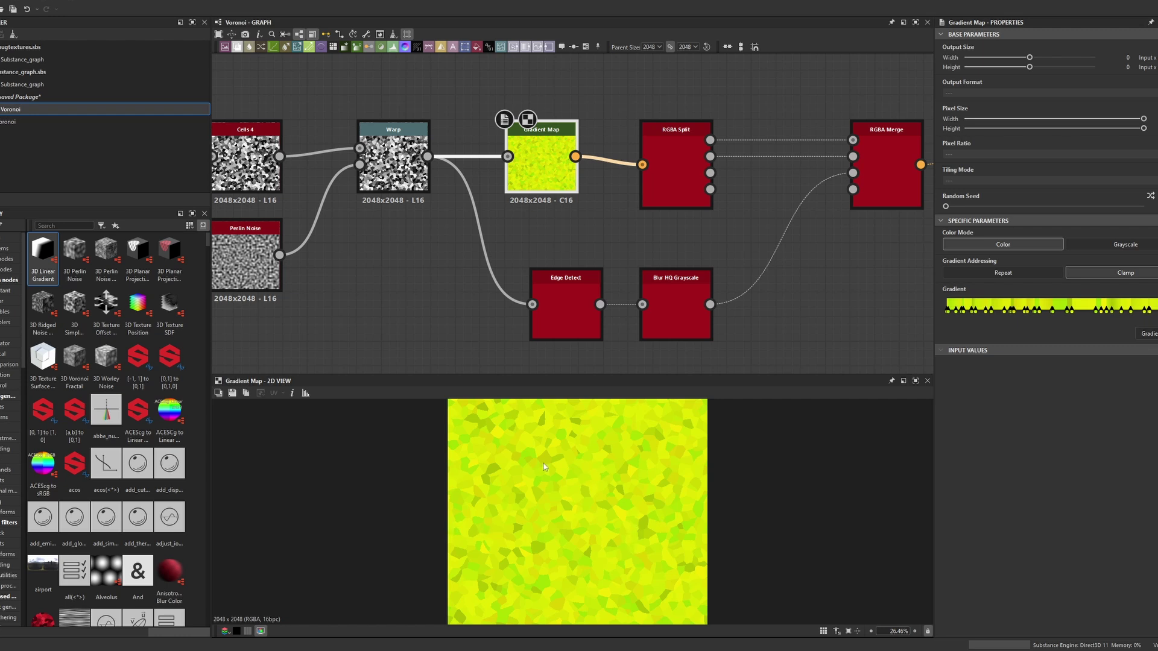
Pick a new gradient for the Gradient Map by sampling colours diagonally across the displayed cell pattern, and close the Gradient Editor.
{"action": "left_click", "coordinate": [1148, 333]}
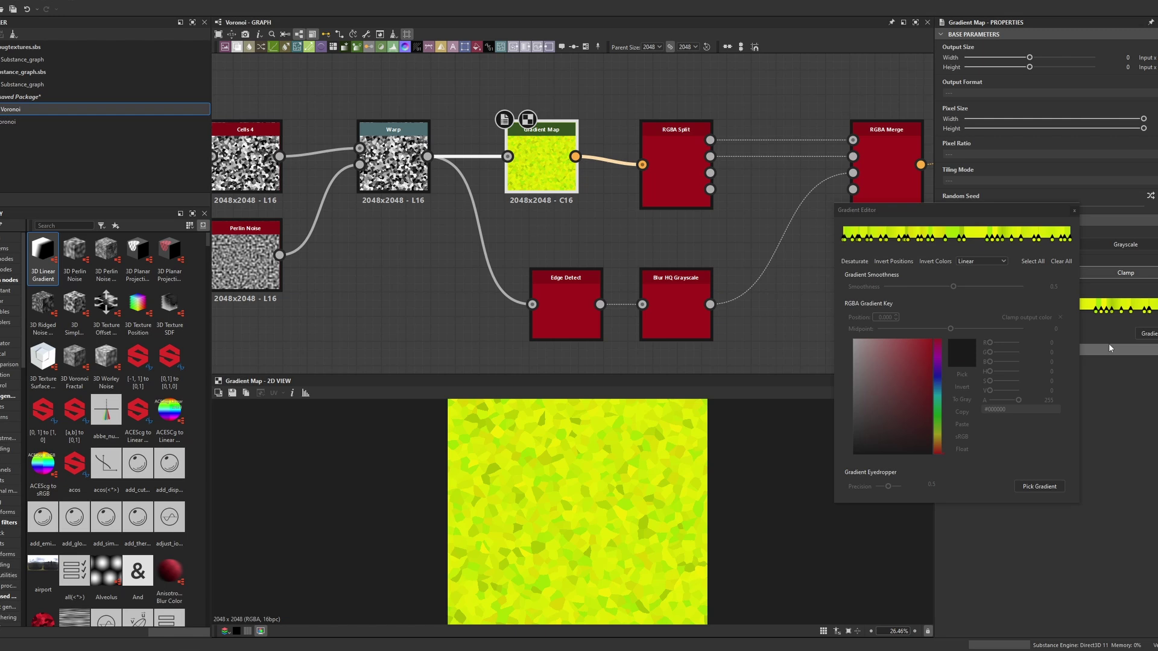
{"action": "left_click", "coordinate": [1032, 487]}
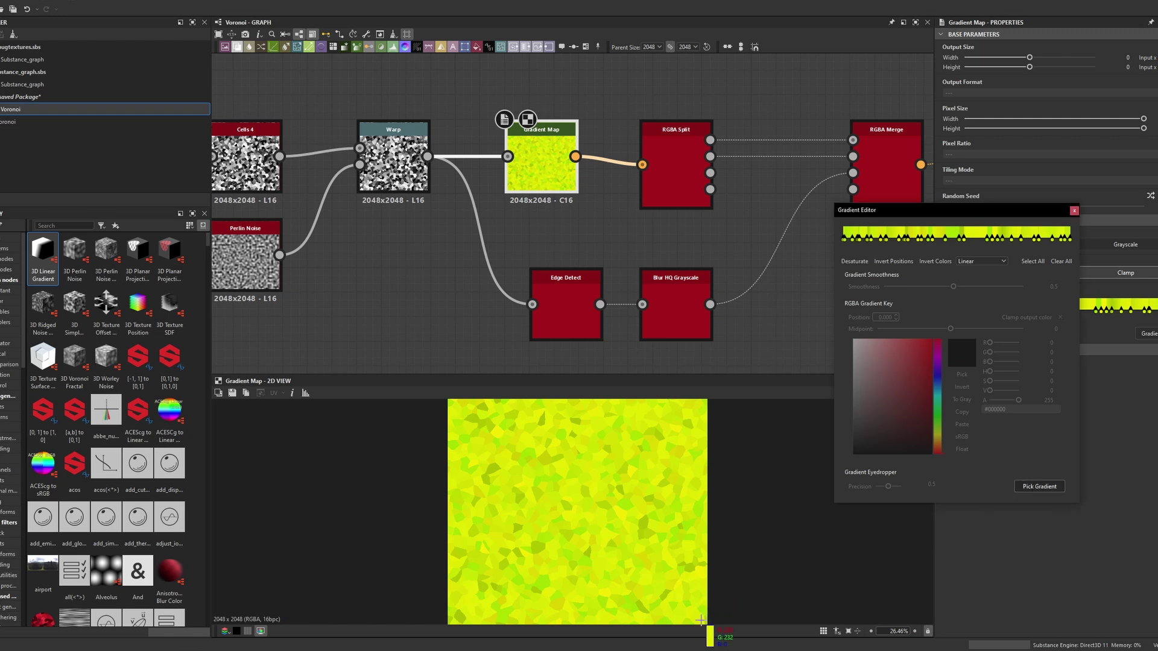
{"action": "left_click_drag", "start_coordinate": [701, 619], "coordinate": [467, 419]}
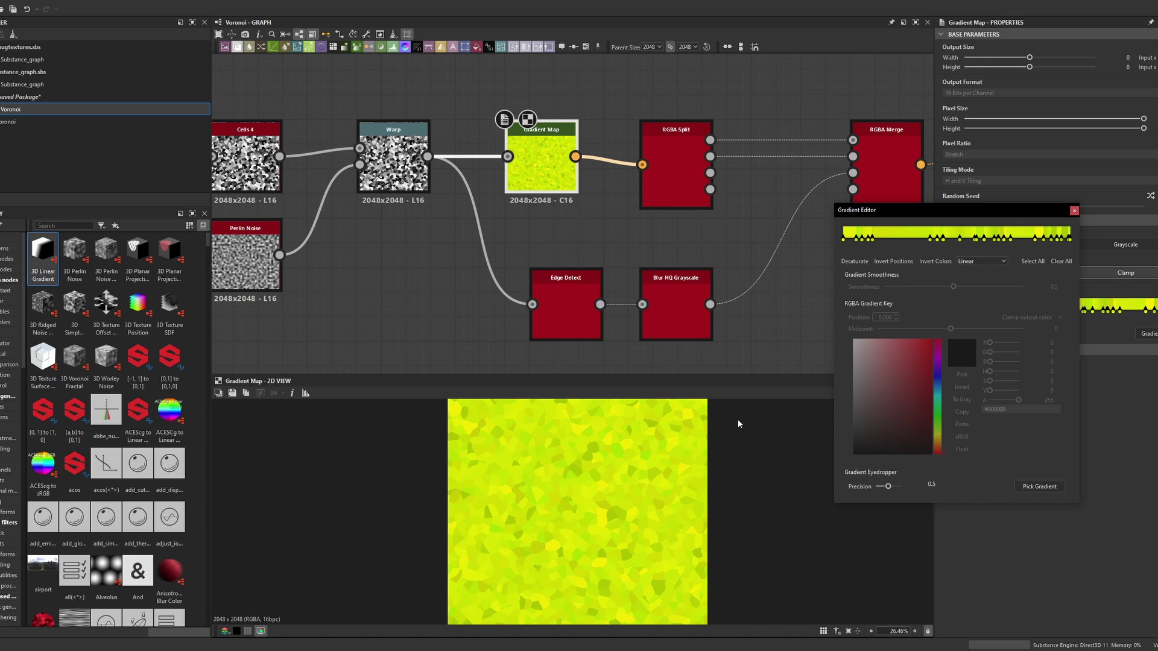
{"action": "left_click", "coordinate": [1074, 210]}
Display the Edge Detect node's output and examine the black cell borders at pixel level.
{"action": "middle_click_drag", "start_coordinate": [475, 305], "coordinate": [524, 267]}
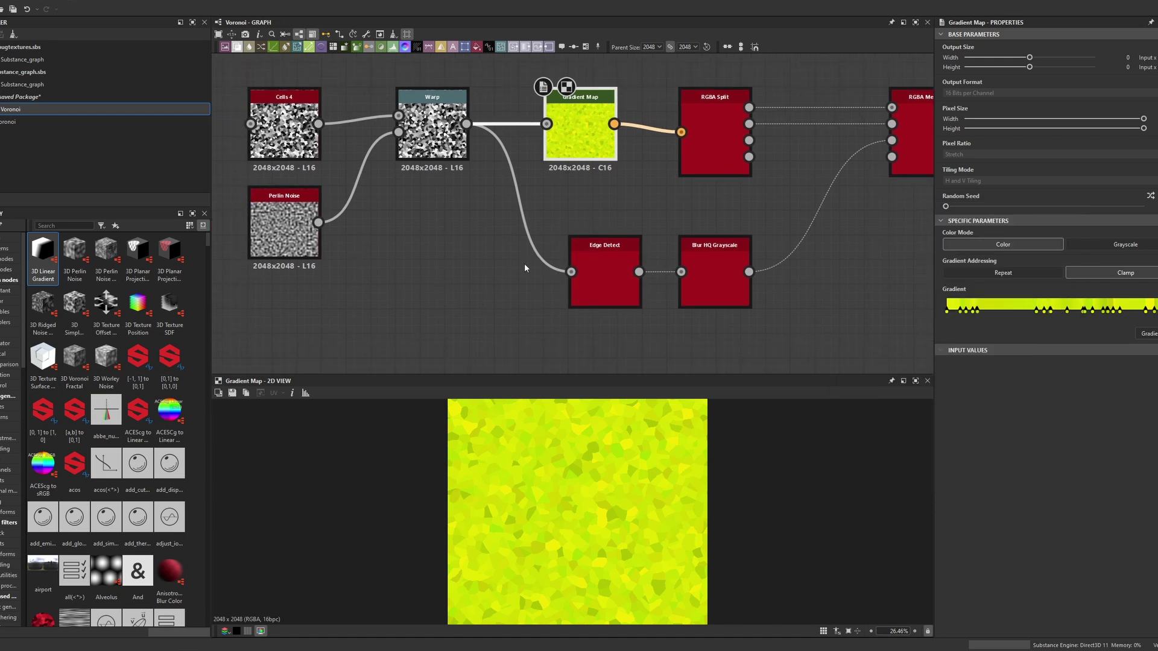
{"action": "left_click", "coordinate": [595, 262]}
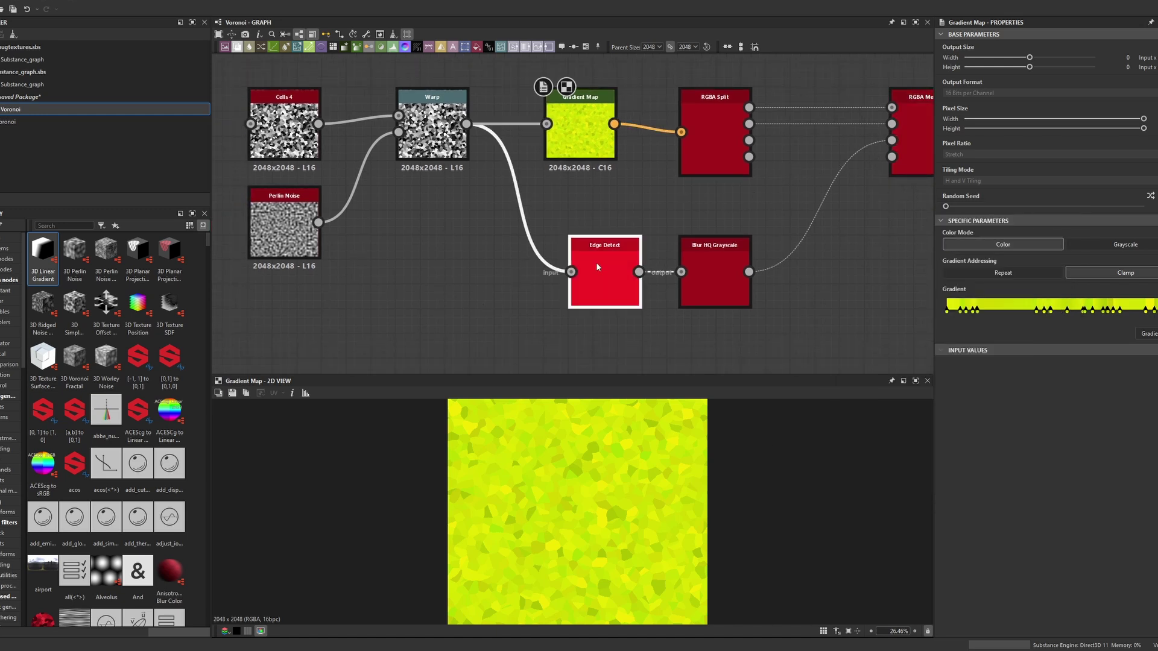
{"action": "scroll", "coordinate": [403, 118], "scroll_direction": "up", "scroll_amount": 2}
{"action": "scroll", "coordinate": [579, 519], "scroll_direction": "up", "scroll_amount": 15}
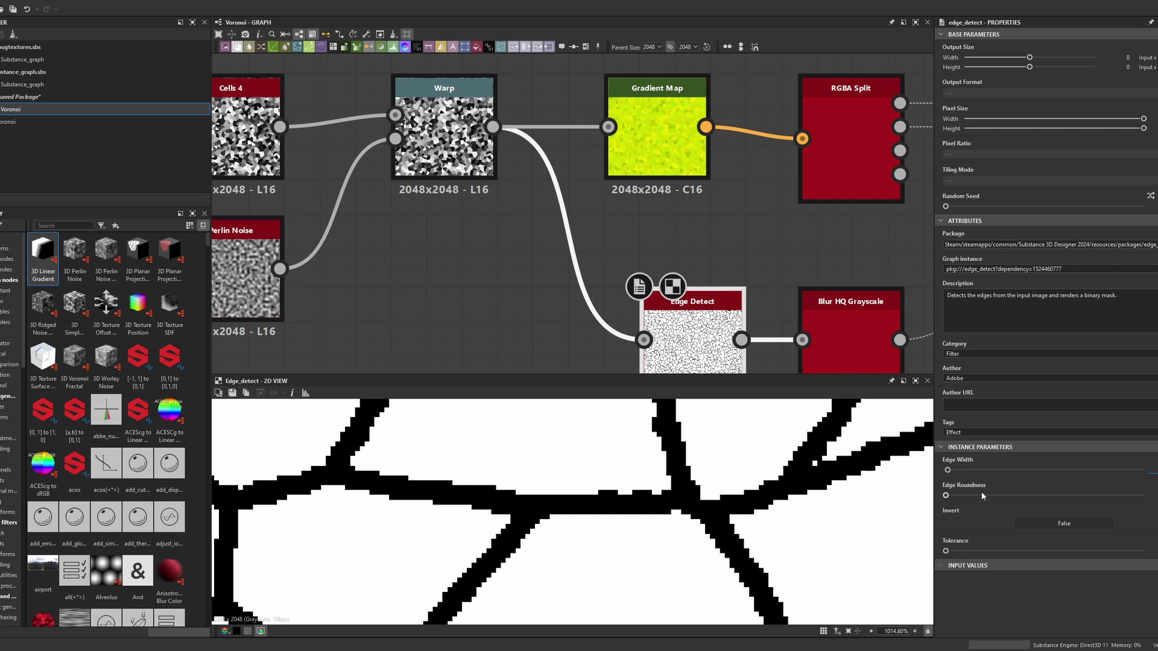
{"action": "middle_click_drag", "start_coordinate": [745, 500], "coordinate": [595, 497]}
{"action": "scroll", "coordinate": [595, 497], "scroll_direction": "down", "scroll_amount": 1}
Display the Blur HQ Grayscale node's output and examine the softened cell borders up close.
{"action": "middle_click_drag", "start_coordinate": [800, 270], "coordinate": [586, 209]}
{"action": "double_click", "coordinate": [656, 291]}
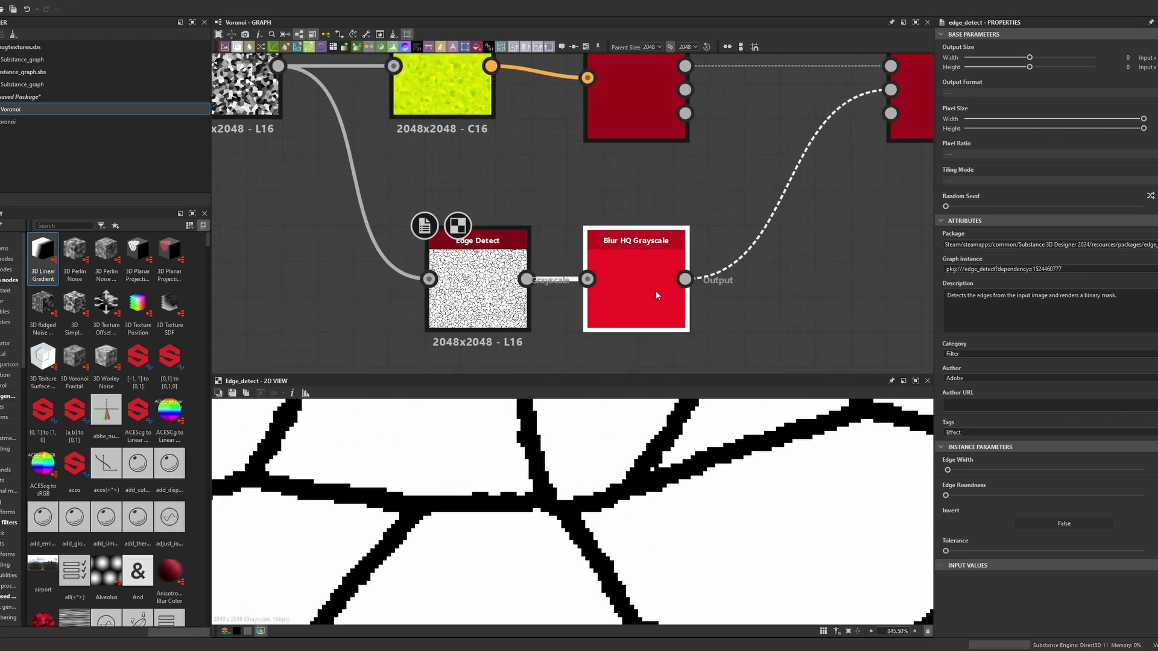
{"action": "scroll", "coordinate": [730, 474], "scroll_direction": "up", "scroll_amount": 5}
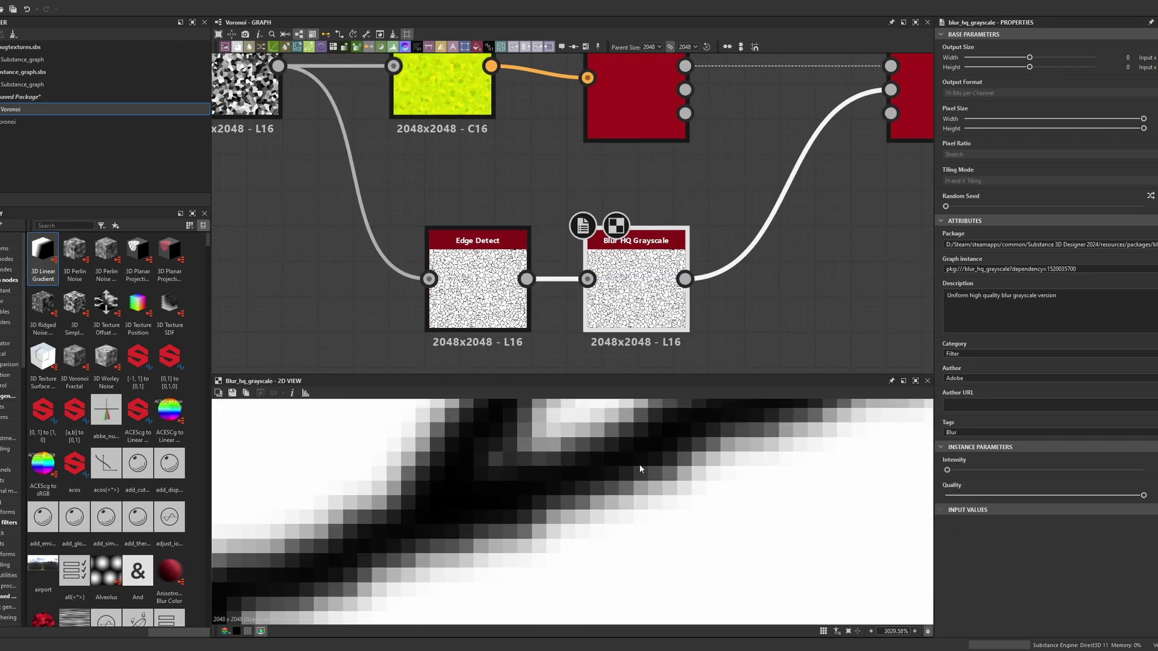
{"action": "scroll", "coordinate": [693, 517], "scroll_direction": "down", "scroll_amount": 5}
{"action": "scroll", "coordinate": [688, 498], "scroll_direction": "up", "scroll_amount": 5}
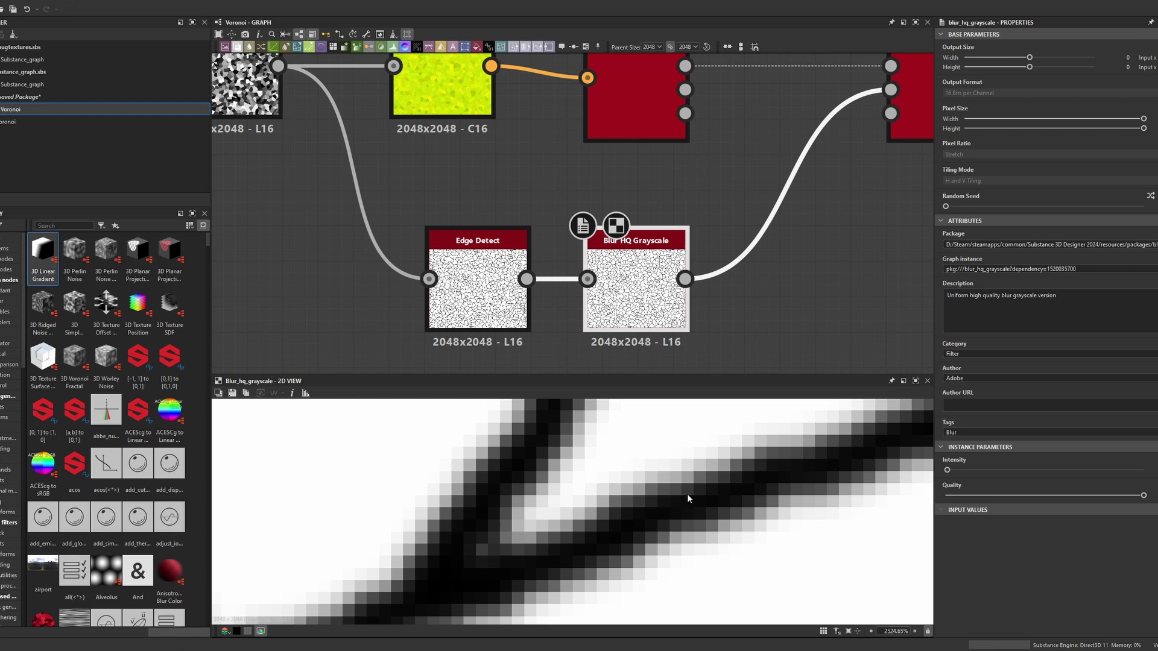
{"action": "middle_click_drag", "start_coordinate": [762, 486], "coordinate": [656, 476]}
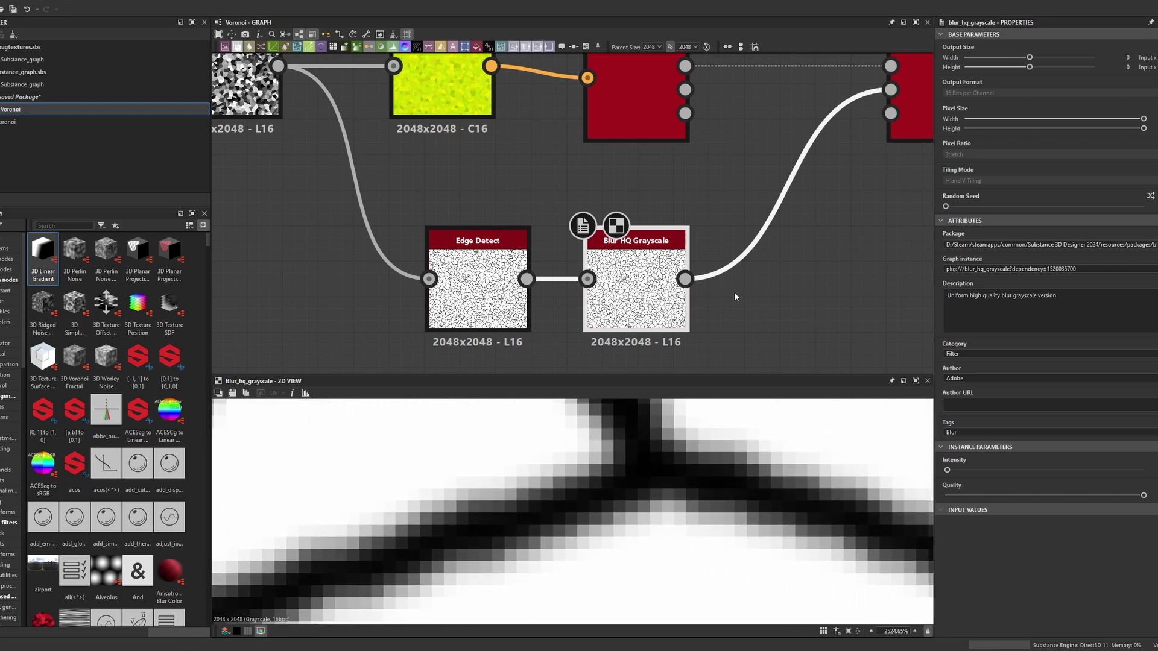
Display the RGBA Merge result as a wide view of the cell pattern, and open the voronoi output node.
{"action": "scroll", "coordinate": [791, 267], "scroll_direction": "down", "scroll_amount": 4}
{"action": "middle_click_drag", "start_coordinate": [904, 211], "coordinate": [646, 262]}
{"action": "double_click", "coordinate": [624, 226]}
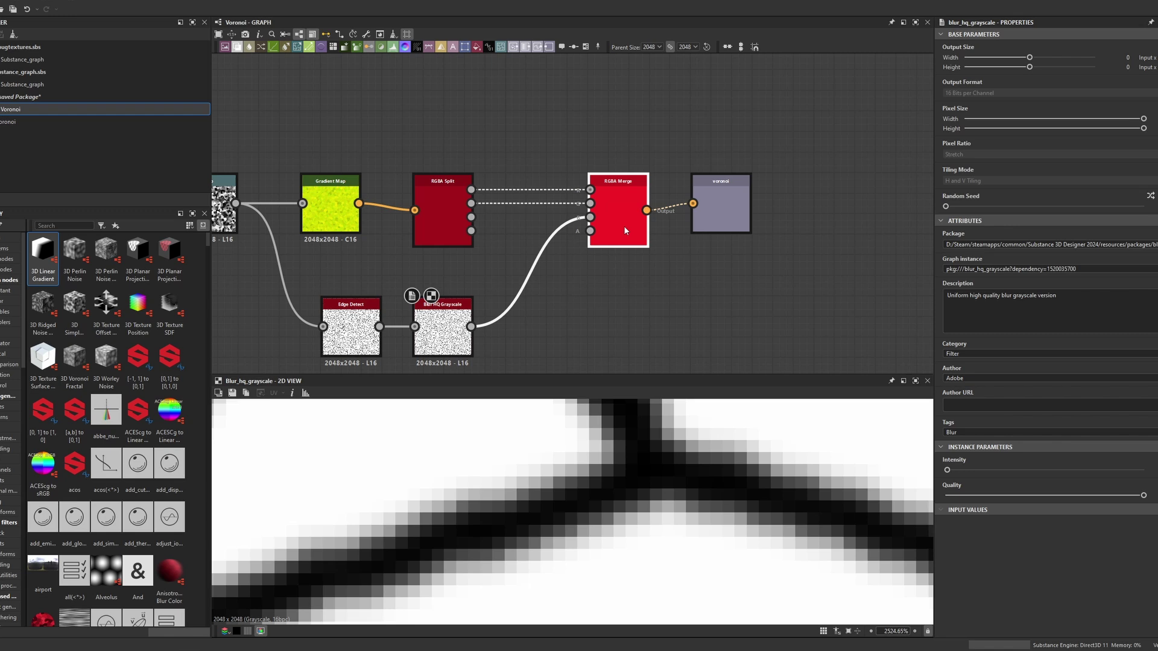
{"action": "scroll", "coordinate": [674, 428], "scroll_direction": "down", "scroll_amount": 10}
{"action": "scroll", "coordinate": [674, 425], "scroll_direction": "down", "scroll_amount": 5}
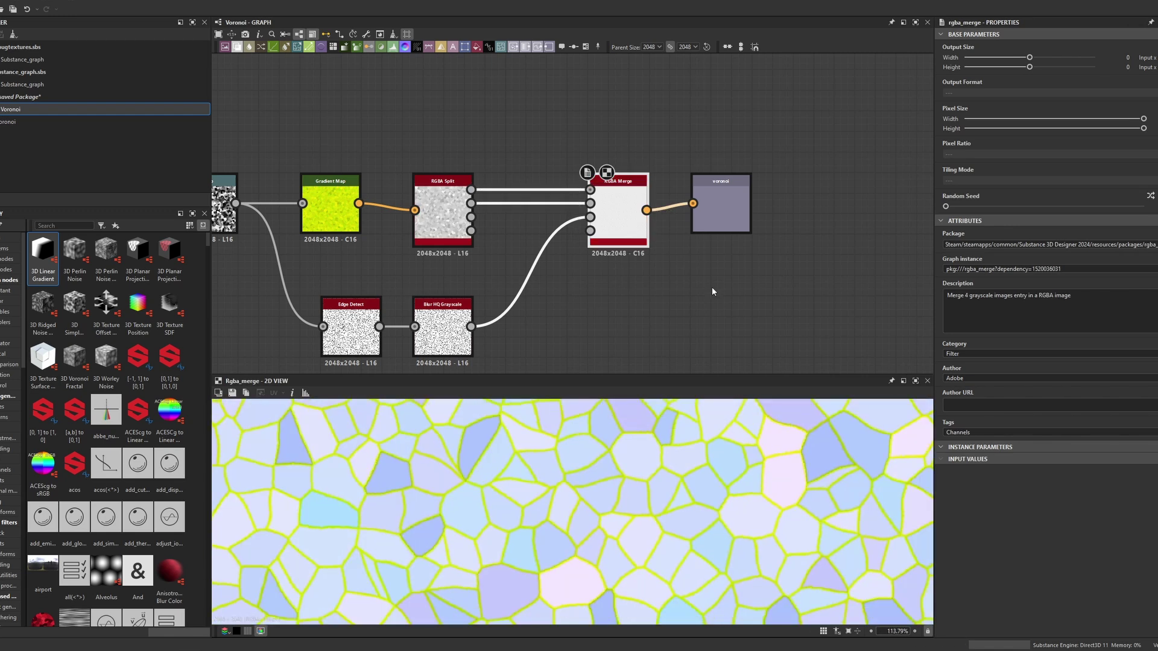
{"action": "double_click", "coordinate": [720, 208]}
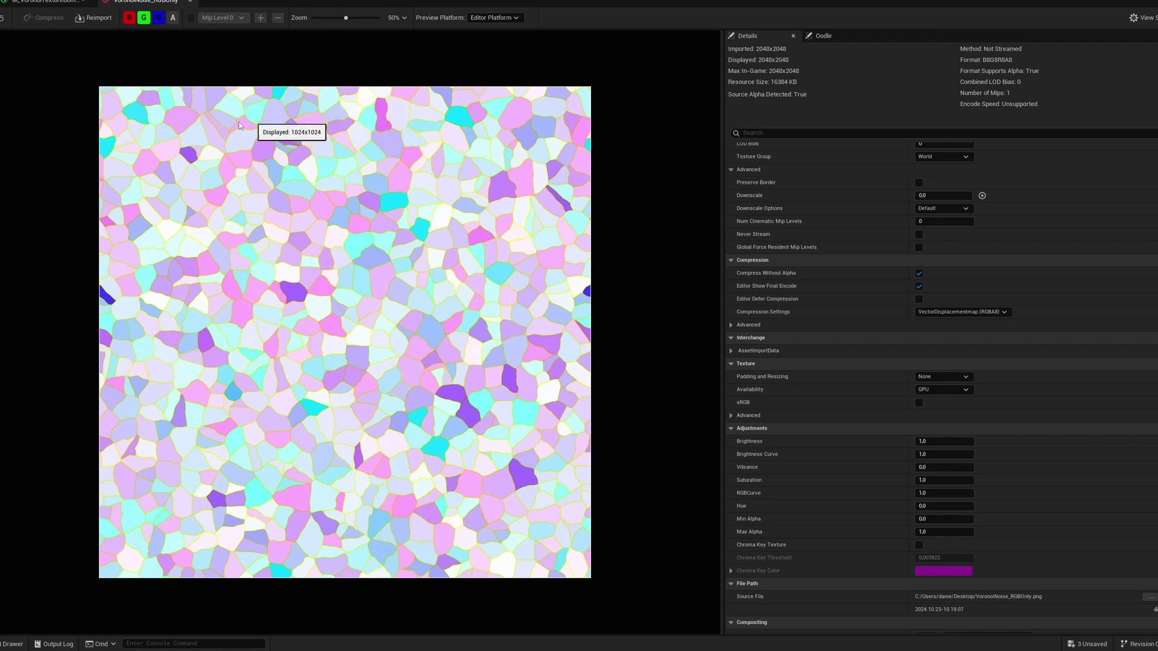
In Unreal Editor's VoronoiNoise_RGBOnly texture, inspect the red, green and blue channels separately and restore the full RGB display.
{"action": "left_click", "coordinate": [145, 21]}
{"action": "left_click", "coordinate": [158, 20]}
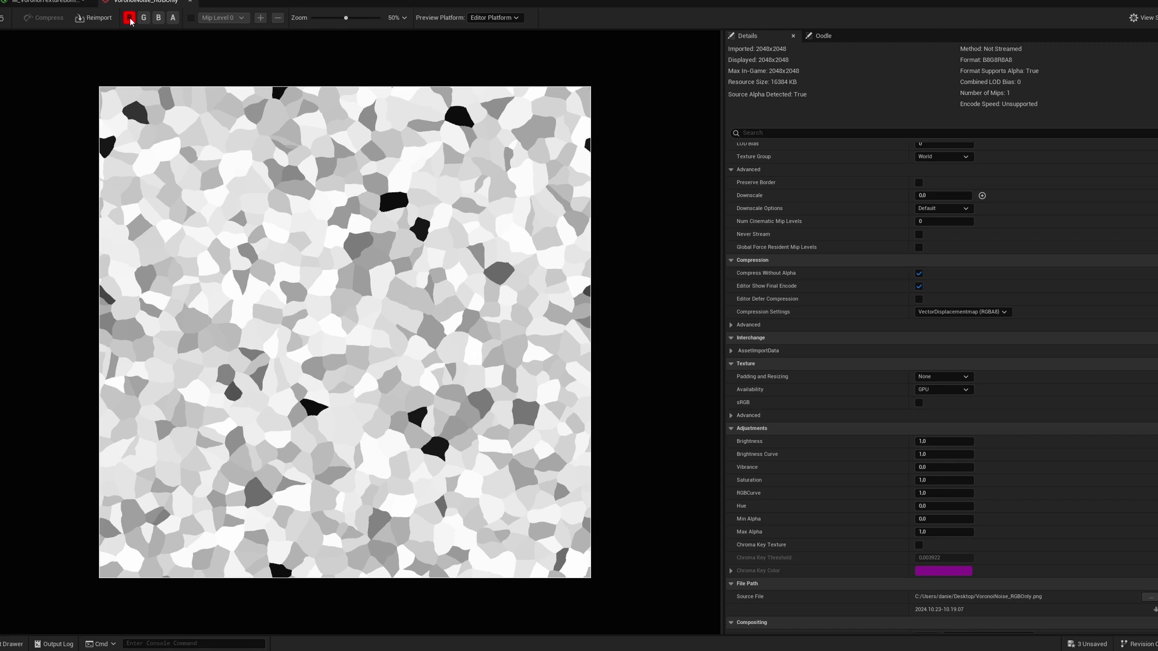
{"action": "left_click", "coordinate": [130, 19]}
{"action": "left_click", "coordinate": [144, 20]}
{"action": "left_click", "coordinate": [145, 20]}
{"action": "left_click", "coordinate": [158, 19]}
{"action": "left_click", "coordinate": [144, 20]}
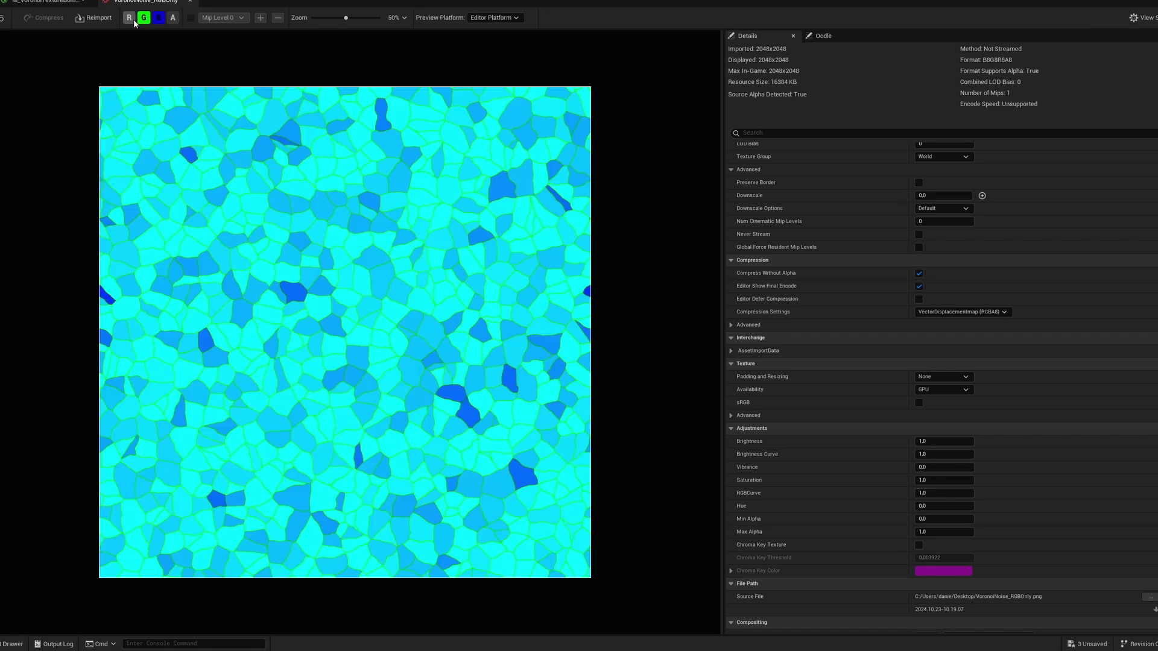
{"action": "left_click", "coordinate": [132, 19]}
Examine the Voronoi texture's mip and compression settings, and inspect its cell borders at 200% zoom.
{"action": "scroll", "coordinate": [938, 277], "scroll_direction": "up", "scroll_amount": 1}
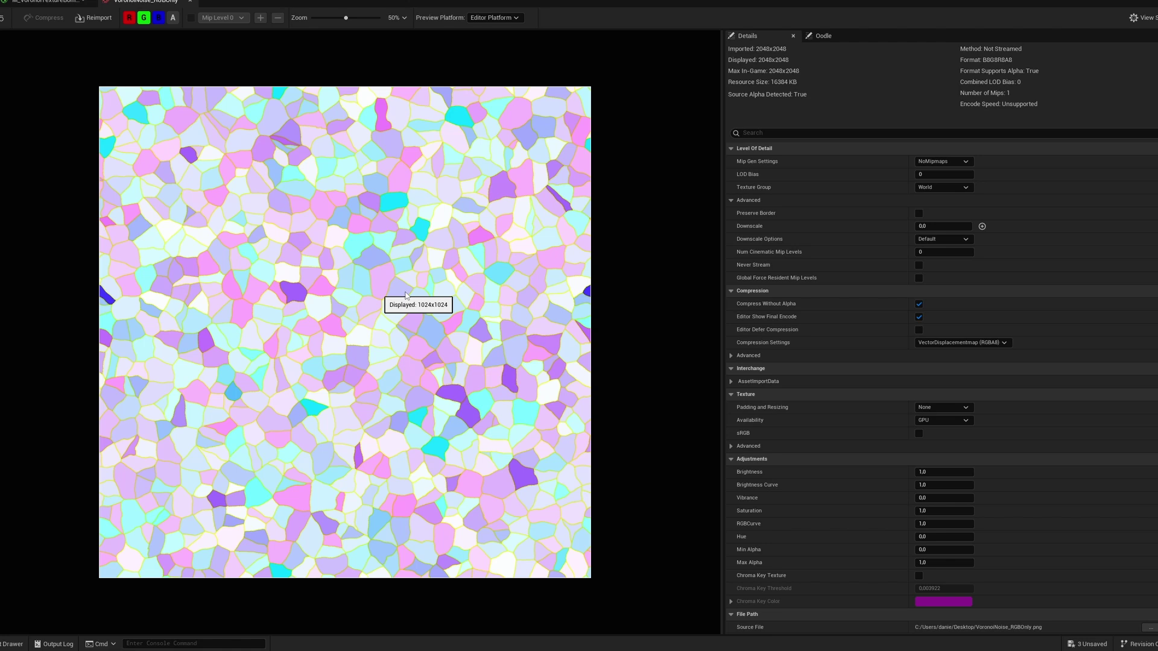
{"action": "scroll", "coordinate": [793, 237], "scroll_direction": "down", "scroll_amount": 1}
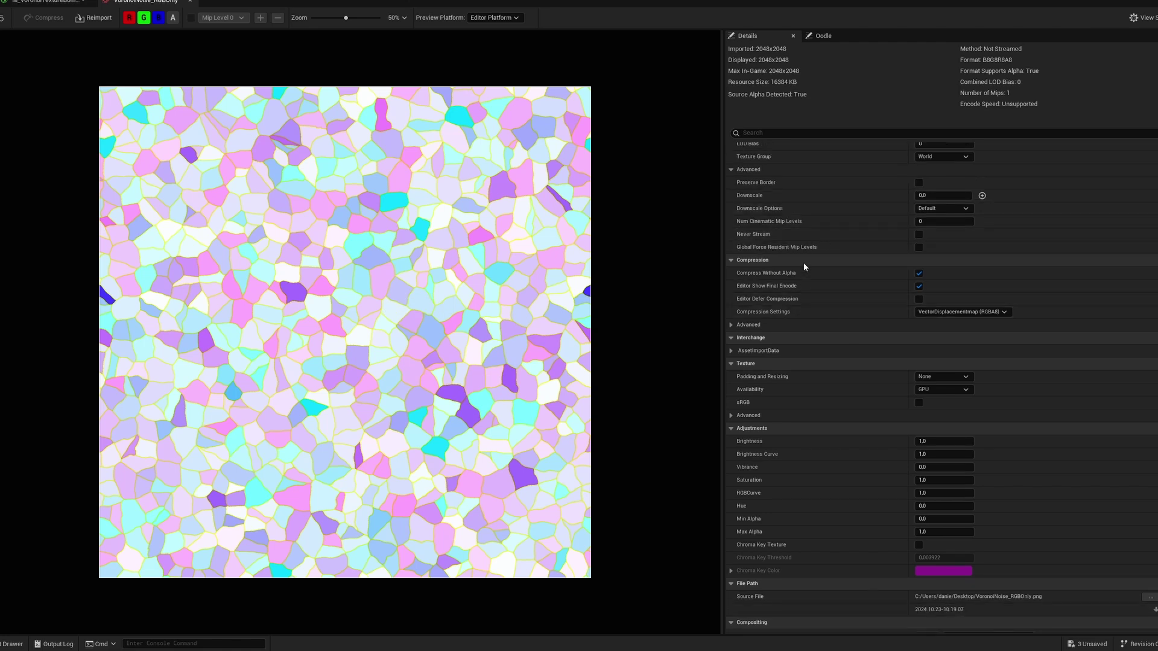
{"action": "left_click", "coordinate": [918, 286]}
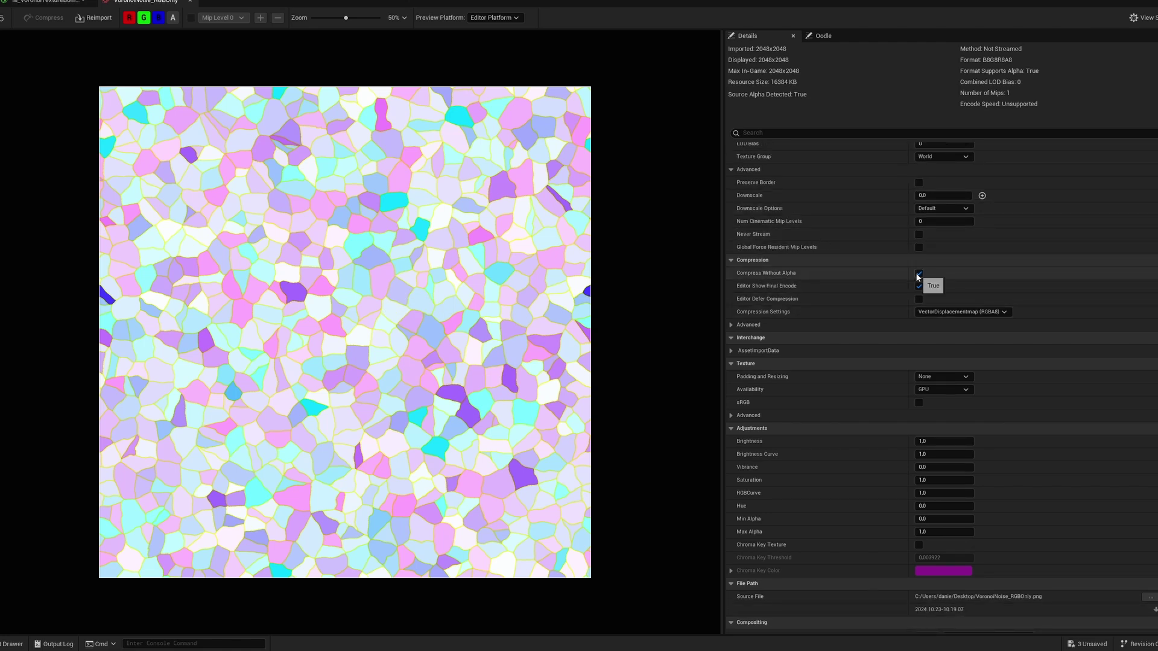
{"action": "scroll", "coordinate": [451, 346], "scroll_direction": "up", "scroll_amount": 4}
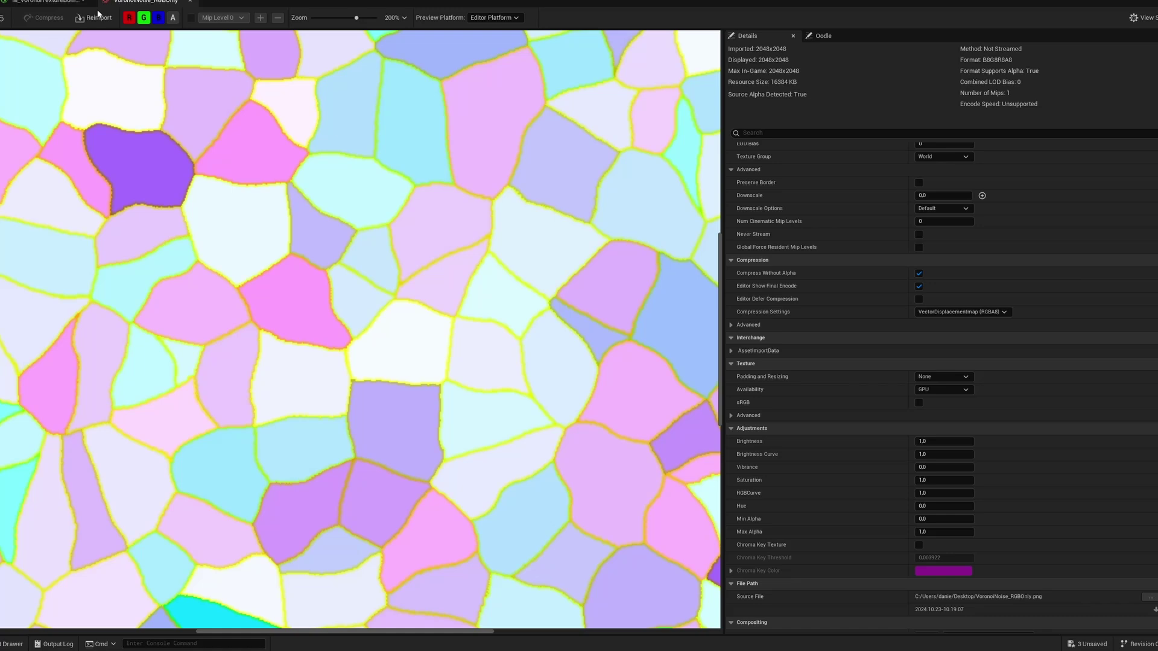
Isolate the blue channel of VoronoiNoise_RGBOnly and examine the blurred cell borders up close.
{"action": "scroll", "coordinate": [307, 231], "scroll_direction": "up", "scroll_amount": 3}
{"action": "left_click", "coordinate": [145, 19]}
{"action": "left_click", "coordinate": [130, 19]}
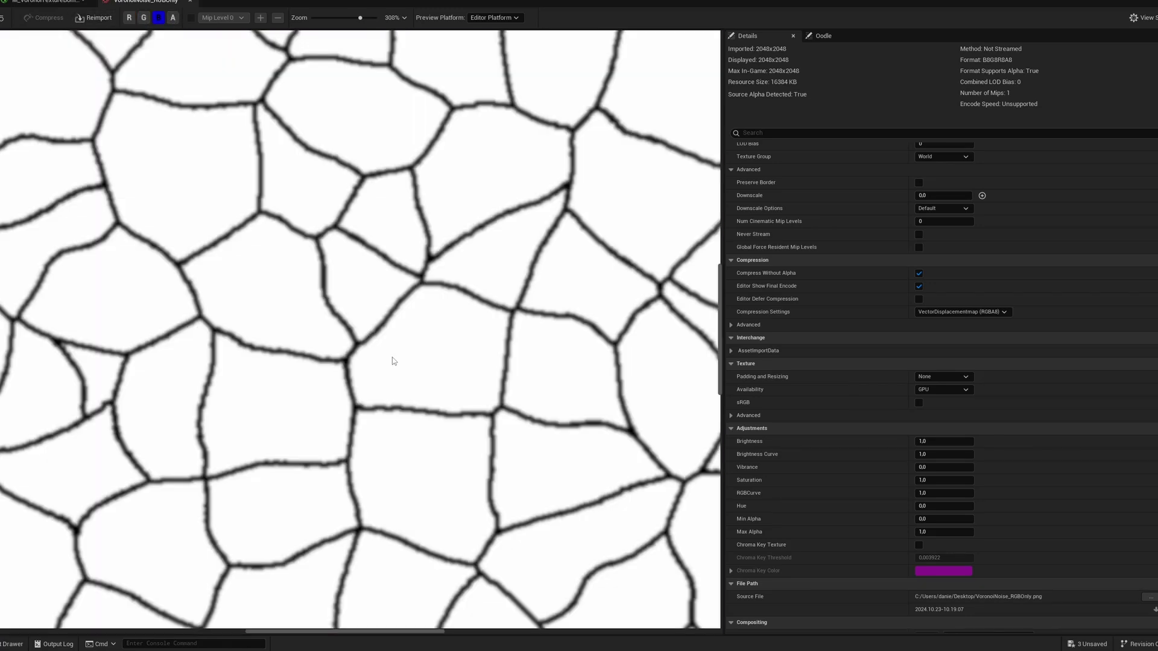
{"action": "scroll", "coordinate": [374, 354], "scroll_direction": "up", "scroll_amount": 2}
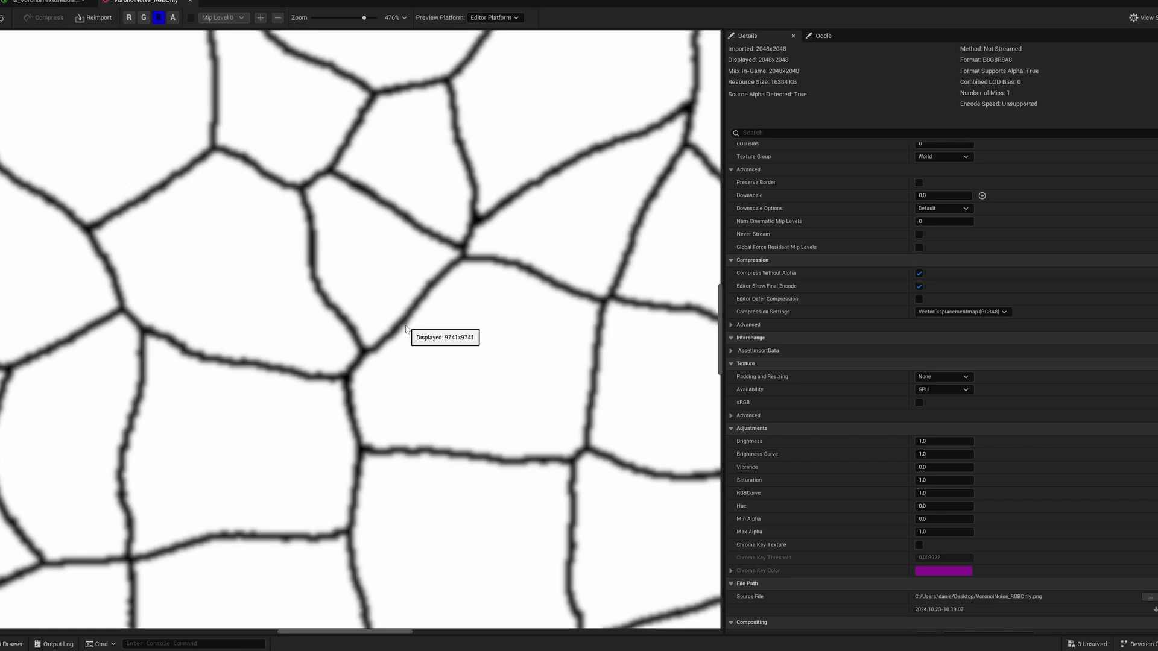
Hide the blue channel, show green and red together, and examine the cell values in a wide view.
{"action": "left_click", "coordinate": [158, 17]}
{"action": "left_click", "coordinate": [144, 18]}
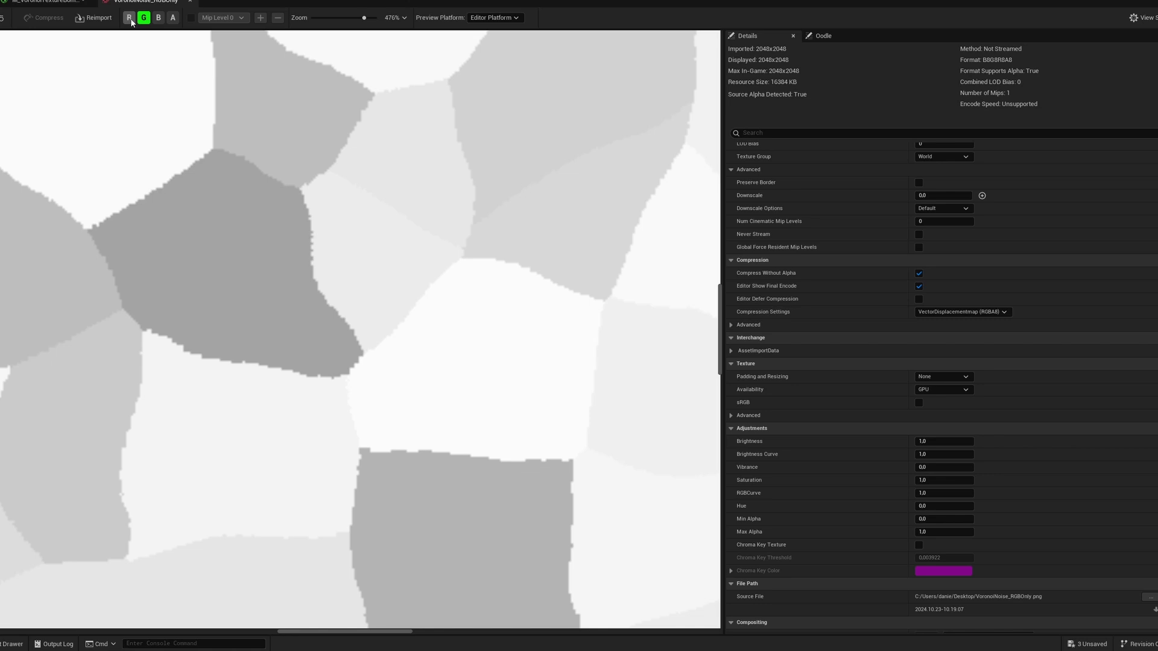
{"action": "left_click", "coordinate": [129, 17]}
{"action": "scroll", "coordinate": [364, 266], "scroll_direction": "down", "scroll_amount": 5}
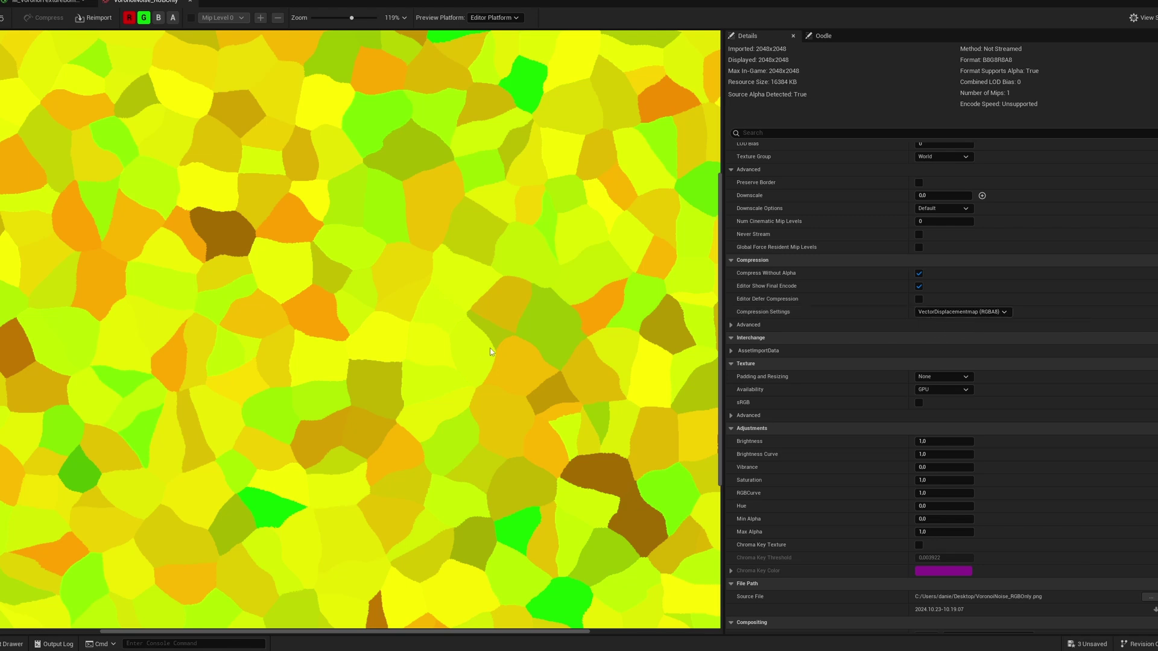
{"action": "scroll", "coordinate": [490, 351], "scroll_direction": "down", "scroll_amount": 3}
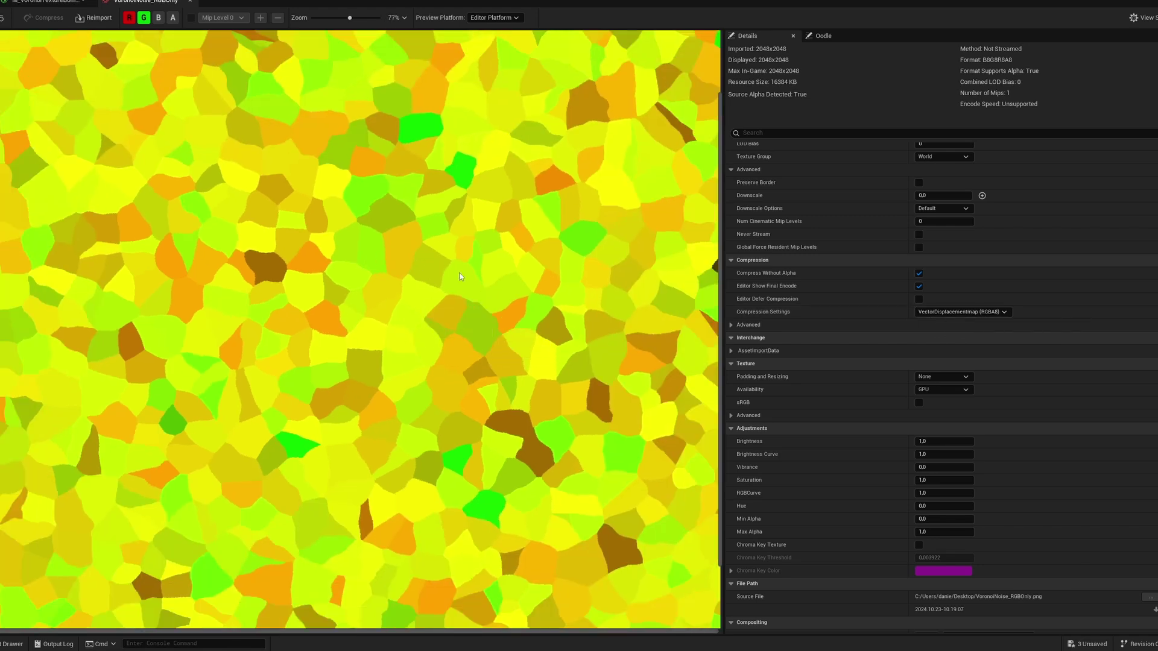
{"action": "scroll", "coordinate": [784, 332], "scroll_direction": "down", "scroll_amount": 2}
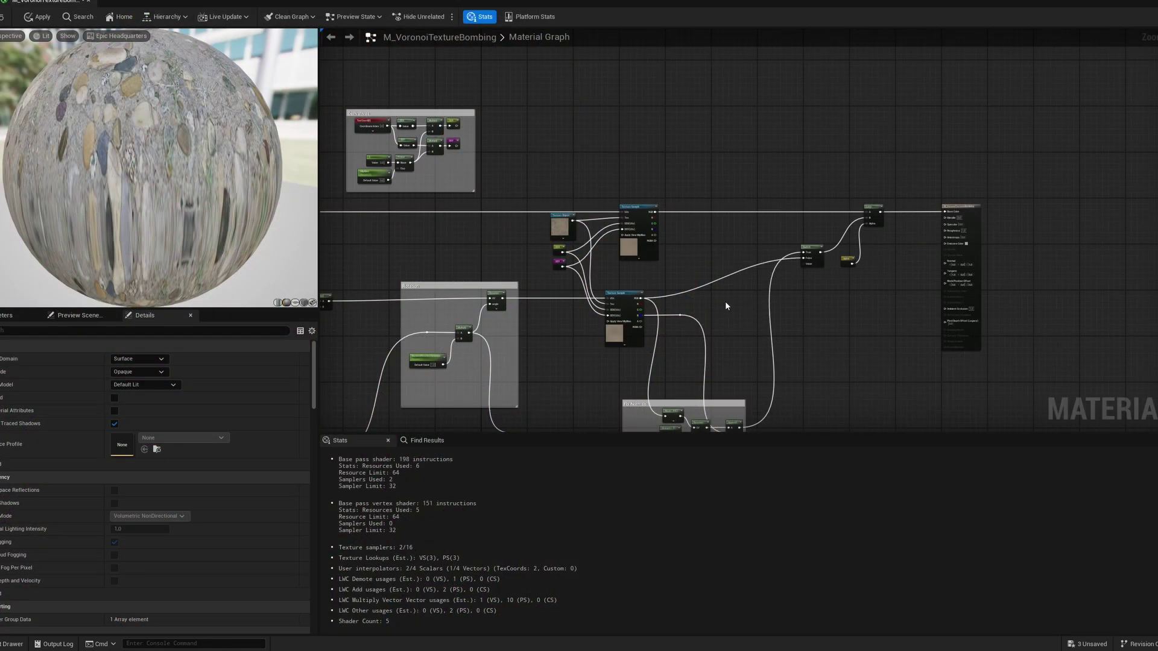
Survey the whole M_VoronoiTextureBombing material graph, from the world position input to the material output.
{"action": "right_click_drag", "start_coordinate": [674, 299], "coordinate": [879, 207]}
{"action": "right_click_drag", "start_coordinate": [476, 206], "coordinate": [630, 335]}
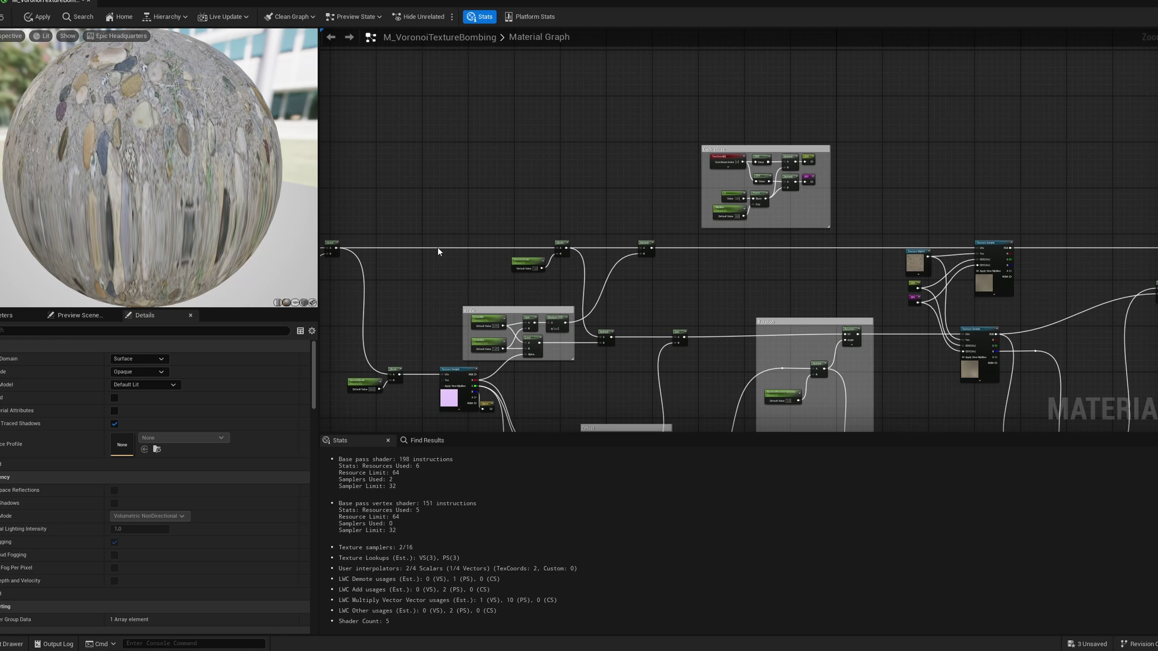
{"action": "right_click_drag", "start_coordinate": [731, 308], "coordinate": [491, 209]}
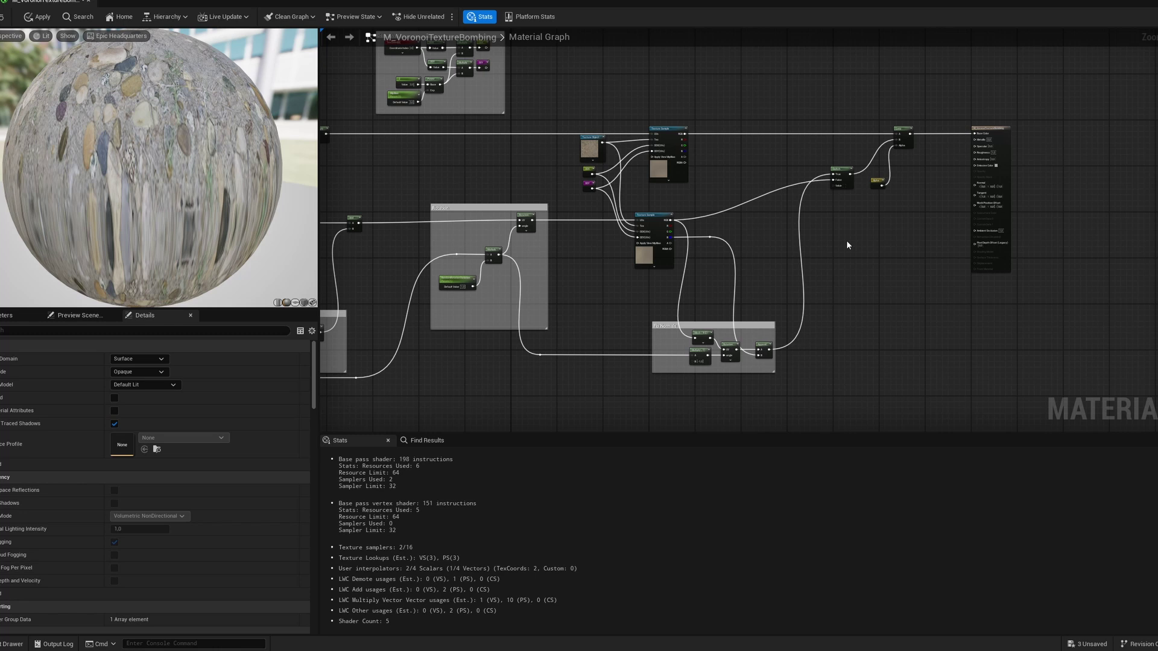
{"action": "right_click_drag", "start_coordinate": [452, 189], "coordinate": [646, 189]}
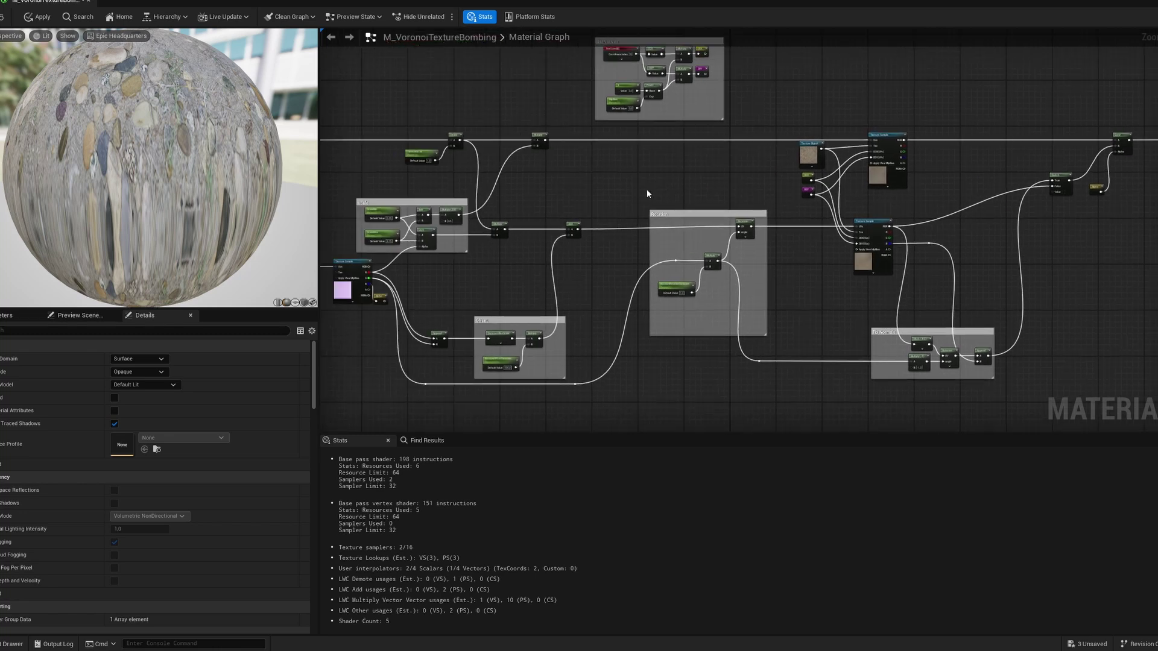
{"action": "right_click_drag", "start_coordinate": [516, 218], "coordinate": [711, 248]}
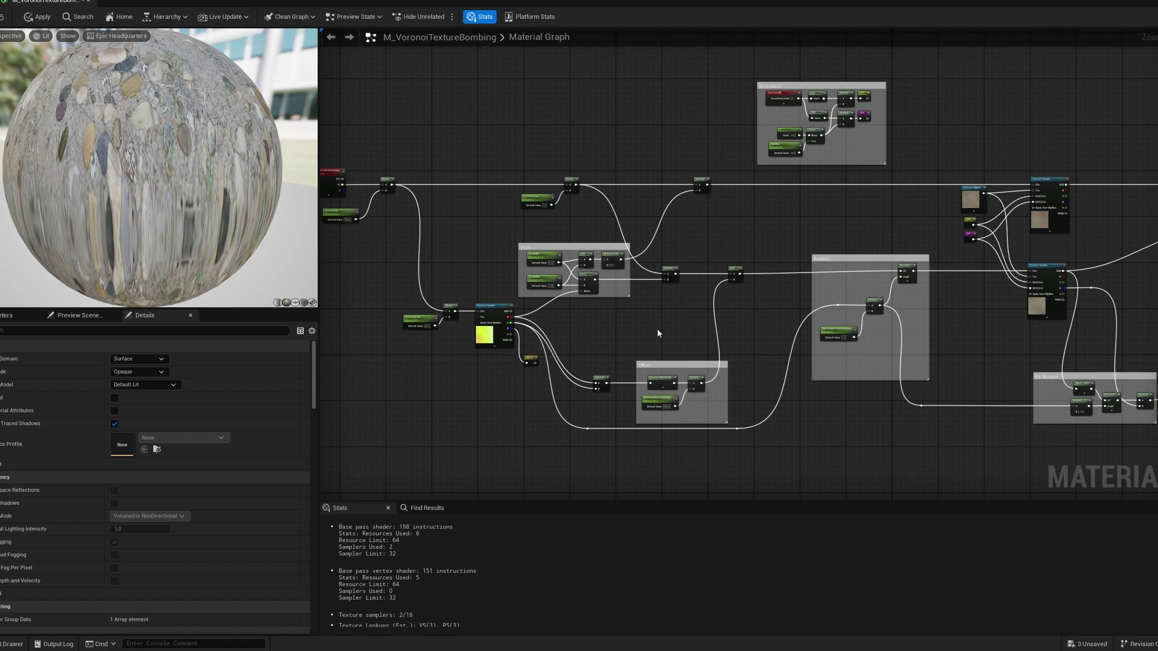
Examine how the Texture Object, DDX and DDY nodes feed the two Texture Sample nodes beside the Rotation group.
{"action": "right_click_drag", "start_coordinate": [1002, 301], "coordinate": [746, 317]}
{"action": "scroll", "coordinate": [783, 261], "scroll_direction": "up", "scroll_amount": 4}
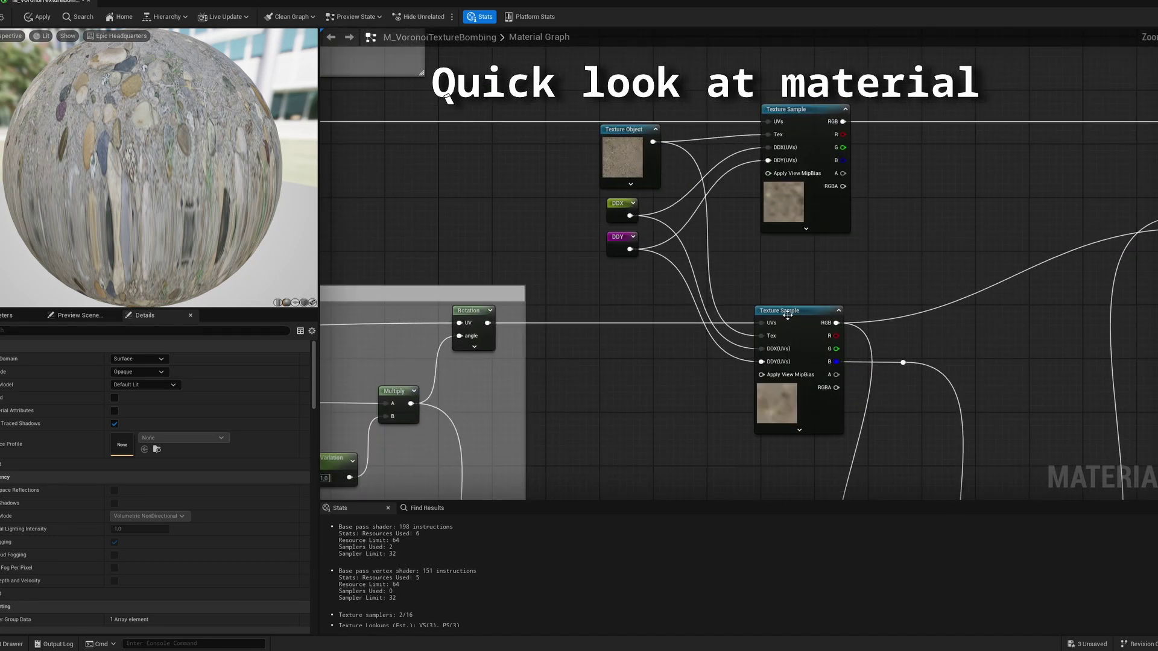
{"action": "scroll", "coordinate": [650, 247], "scroll_direction": "down", "scroll_amount": 2}
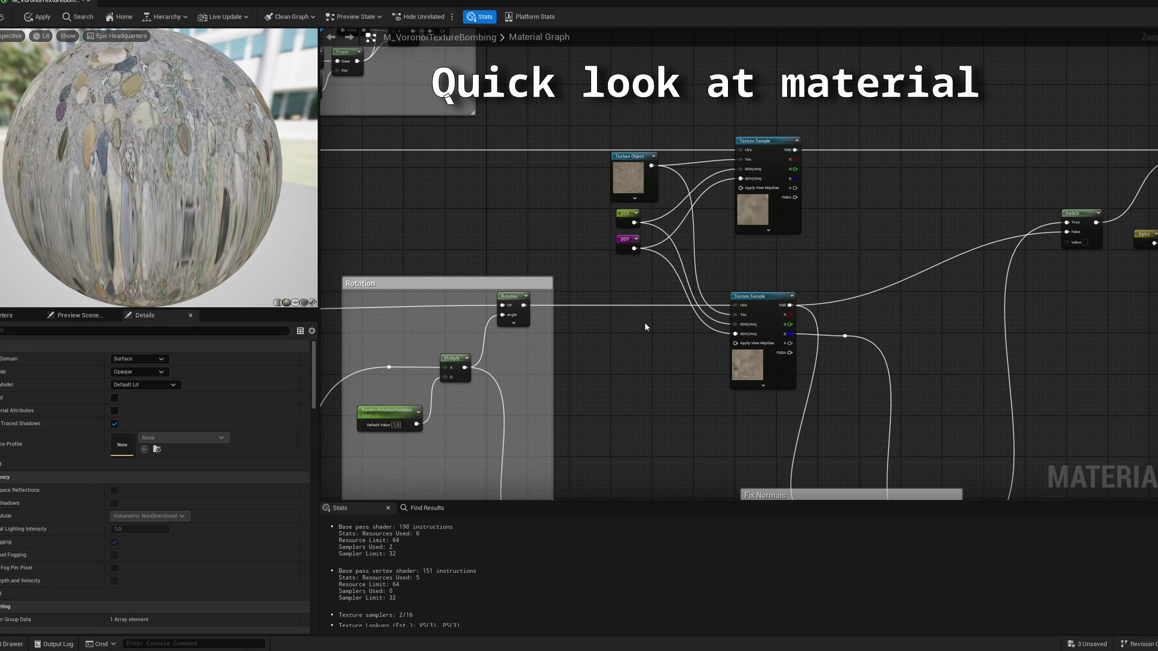
{"action": "right_click_drag", "start_coordinate": [622, 328], "coordinate": [794, 334]}
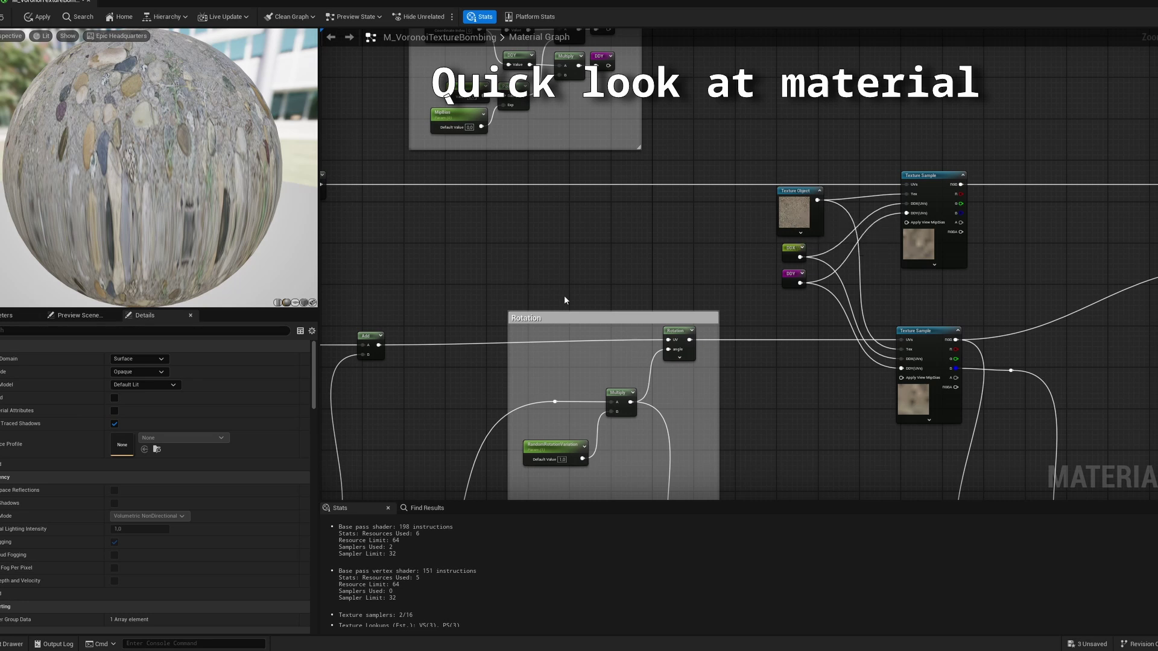
Trace the graph from the Voronoi Texture Sample past the scale and Offset groups to the Rotation group and the rotated Texture Sample.
{"action": "scroll", "coordinate": [569, 302], "scroll_direction": "down", "scroll_amount": 5}
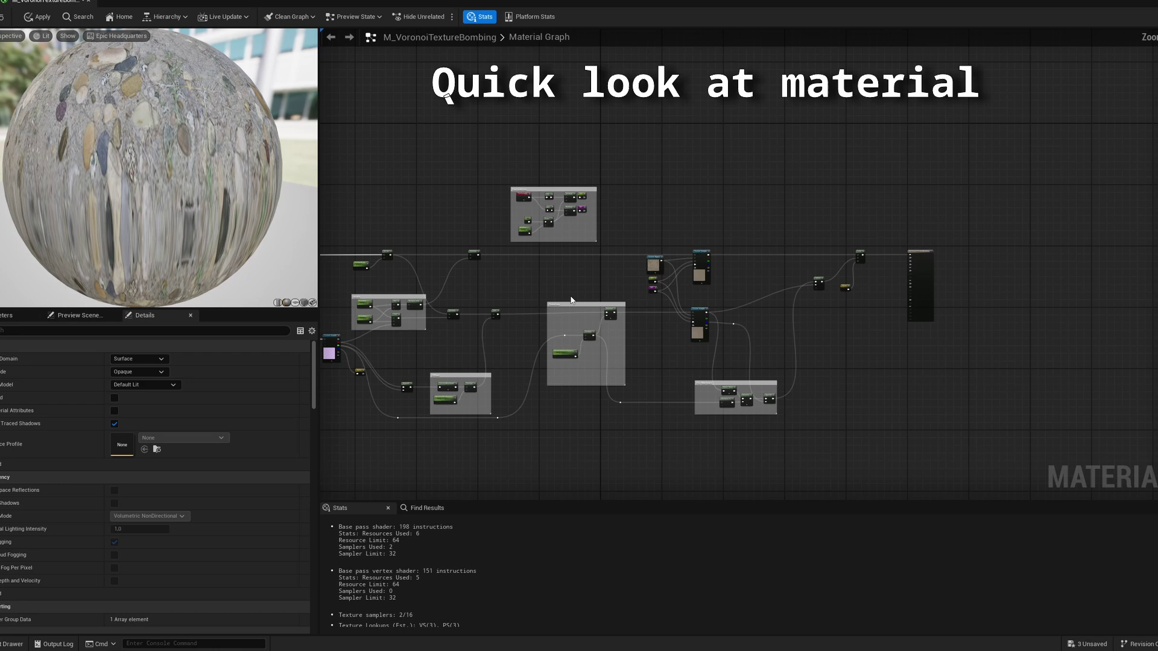
{"action": "right_click_drag", "start_coordinate": [454, 297], "coordinate": [791, 229]}
{"action": "scroll", "coordinate": [762, 255], "scroll_direction": "up", "scroll_amount": 1}
{"action": "scroll", "coordinate": [763, 258], "scroll_direction": "up", "scroll_amount": 5}
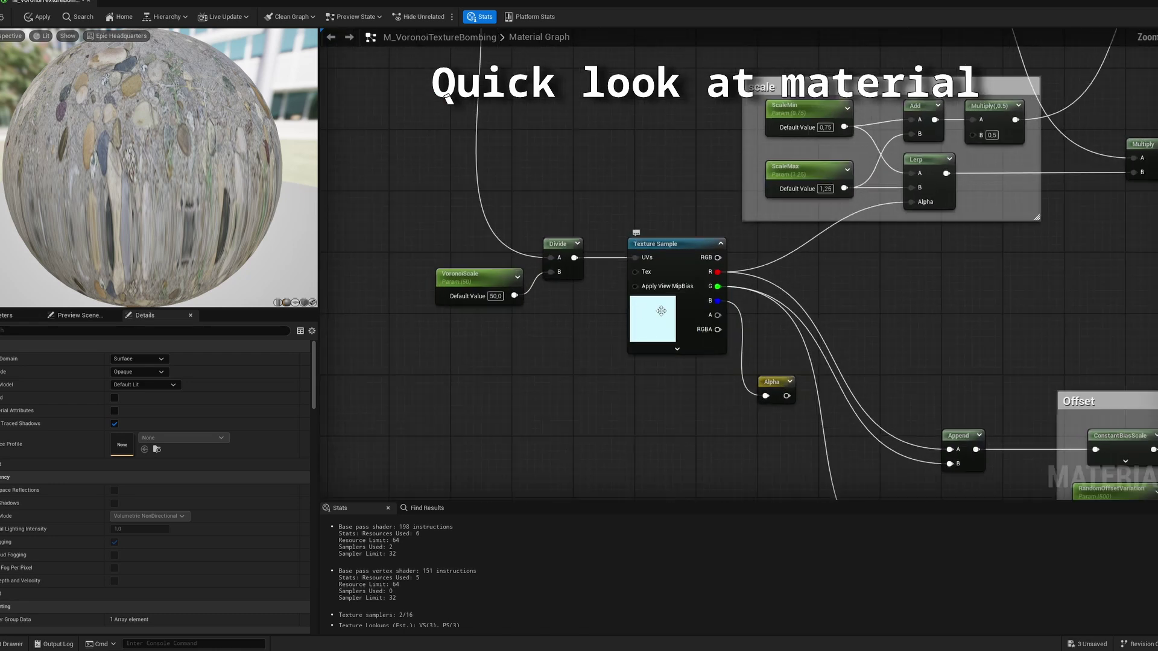
{"action": "right_click_drag", "start_coordinate": [810, 338], "coordinate": [665, 311]}
{"action": "scroll", "coordinate": [665, 309], "scroll_direction": "down", "scroll_amount": 2}
{"action": "right_click_drag", "start_coordinate": [852, 317], "coordinate": [736, 255]}
{"action": "right_click_drag", "start_coordinate": [996, 226], "coordinate": [671, 266]}
{"action": "right_click_drag", "start_coordinate": [950, 273], "coordinate": [636, 326]}
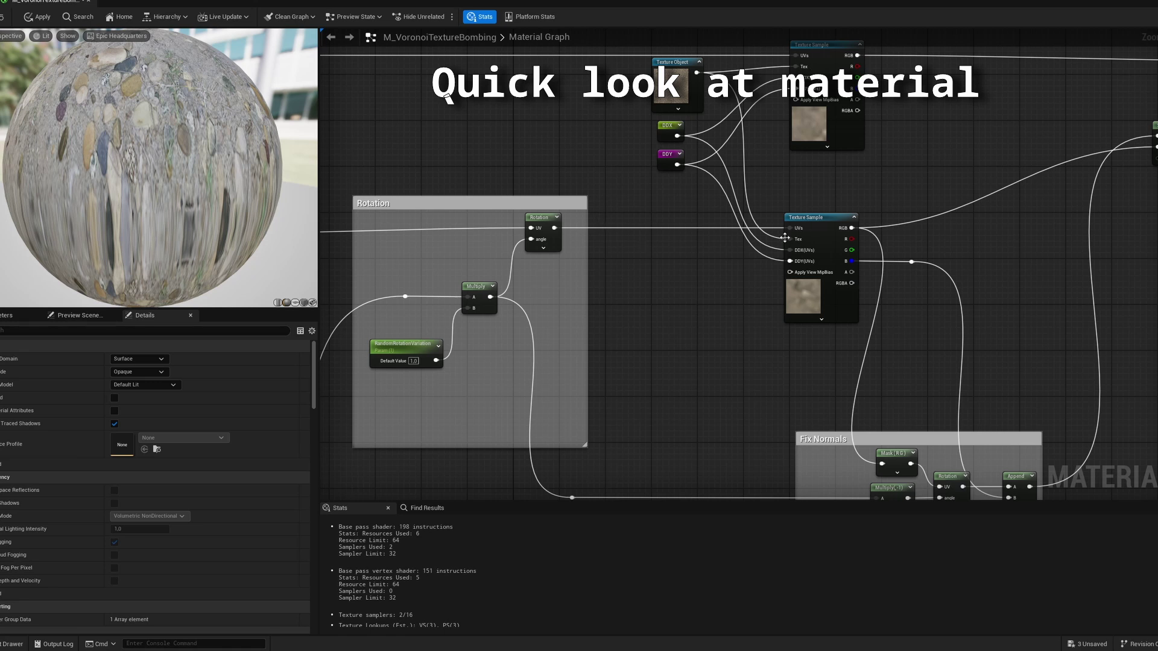
Select the rotated Texture Sample and trace its UVs back to the TextureScale division and the scale group.
{"action": "left_click", "coordinate": [822, 238]}
{"action": "scroll", "coordinate": [487, 170], "scroll_direction": "down", "scroll_amount": 1}
{"action": "right_click_drag", "start_coordinate": [487, 170], "coordinate": [939, 262]}
{"action": "scroll", "coordinate": [630, 217], "scroll_direction": "down", "scroll_amount": 2}
{"action": "right_click_drag", "start_coordinate": [631, 217], "coordinate": [837, 211]}
{"action": "scroll", "coordinate": [675, 190], "scroll_direction": "up", "scroll_amount": 1}
{"action": "right_click_drag", "start_coordinate": [675, 190], "coordinate": [705, 181]}
{"action": "scroll", "coordinate": [705, 181], "scroll_direction": "up", "scroll_amount": 2}
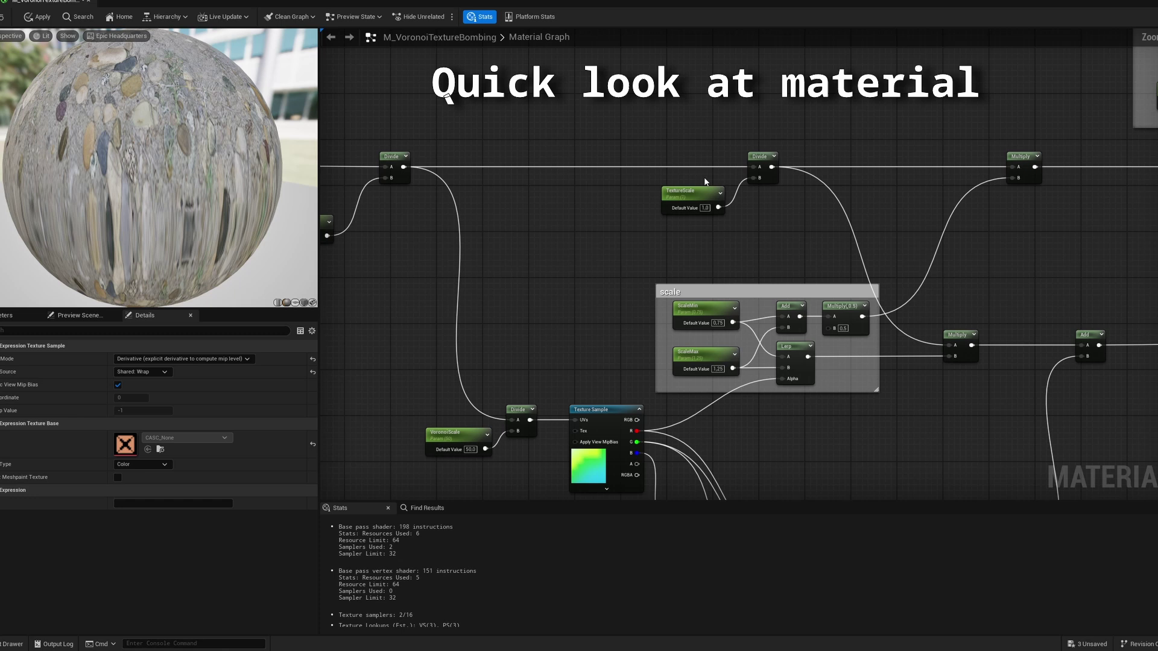
{"action": "right_click_drag", "start_coordinate": [836, 230], "coordinate": [812, 235]}
{"action": "right_click_drag", "start_coordinate": [953, 188], "coordinate": [804, 183]}
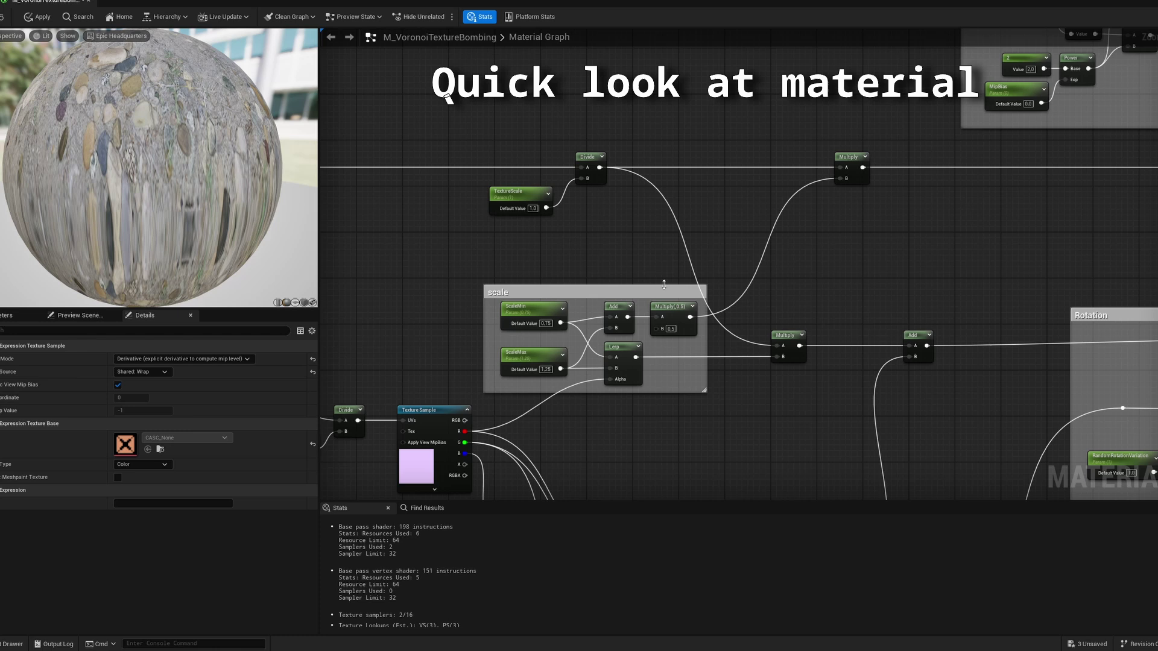
Examine the Absolute World Position node divided by GlobalScale, highlighting these nodes and the GlobalScale parameter.
{"action": "scroll", "coordinate": [711, 277], "scroll_direction": "down", "scroll_amount": 3}
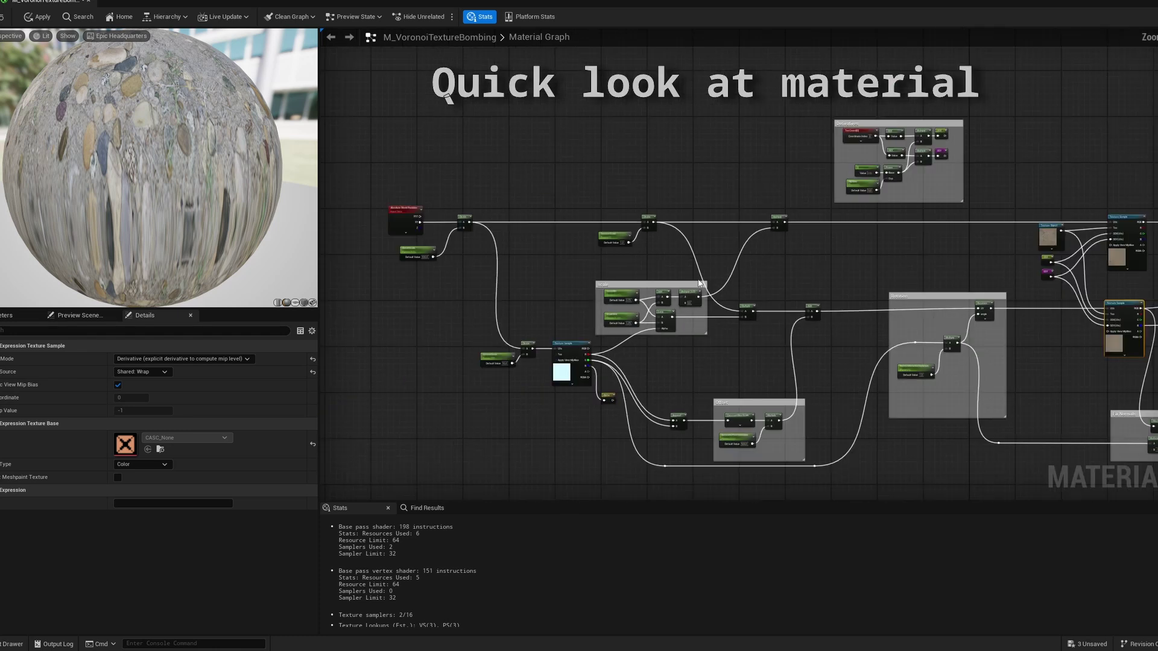
{"action": "right_click_drag", "start_coordinate": [721, 336], "coordinate": [774, 360]}
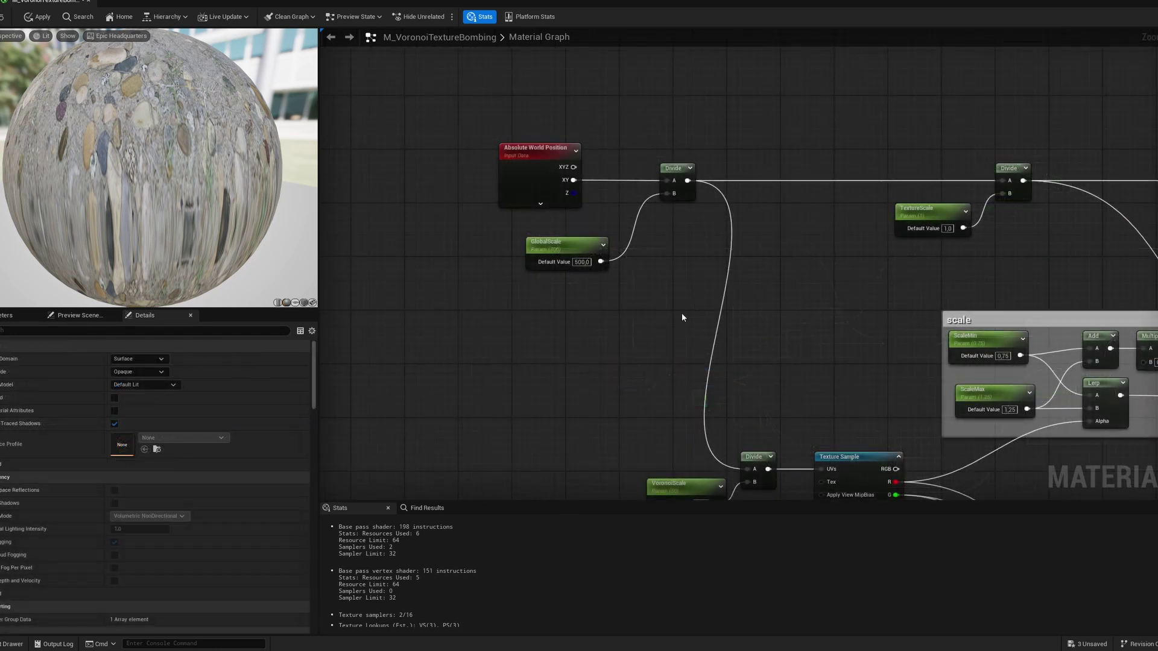
{"action": "left_click_drag", "start_coordinate": [478, 121], "coordinate": [695, 305]}
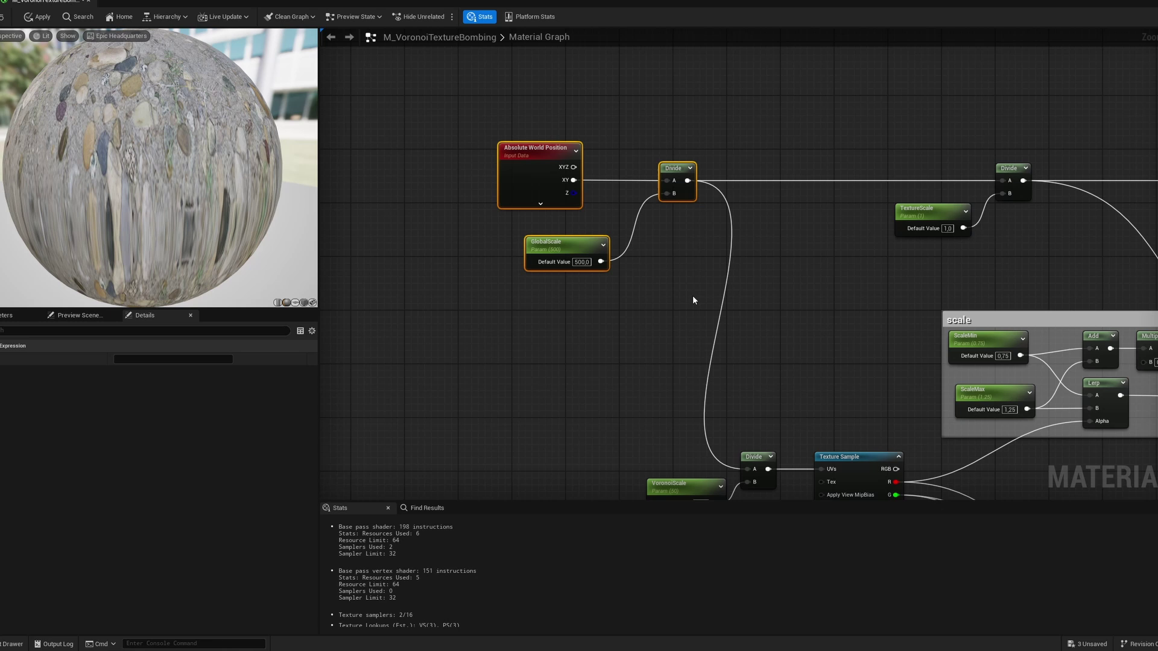
{"action": "left_click", "coordinate": [694, 231]}
{"action": "left_click_drag", "start_coordinate": [641, 243], "coordinate": [536, 283]}
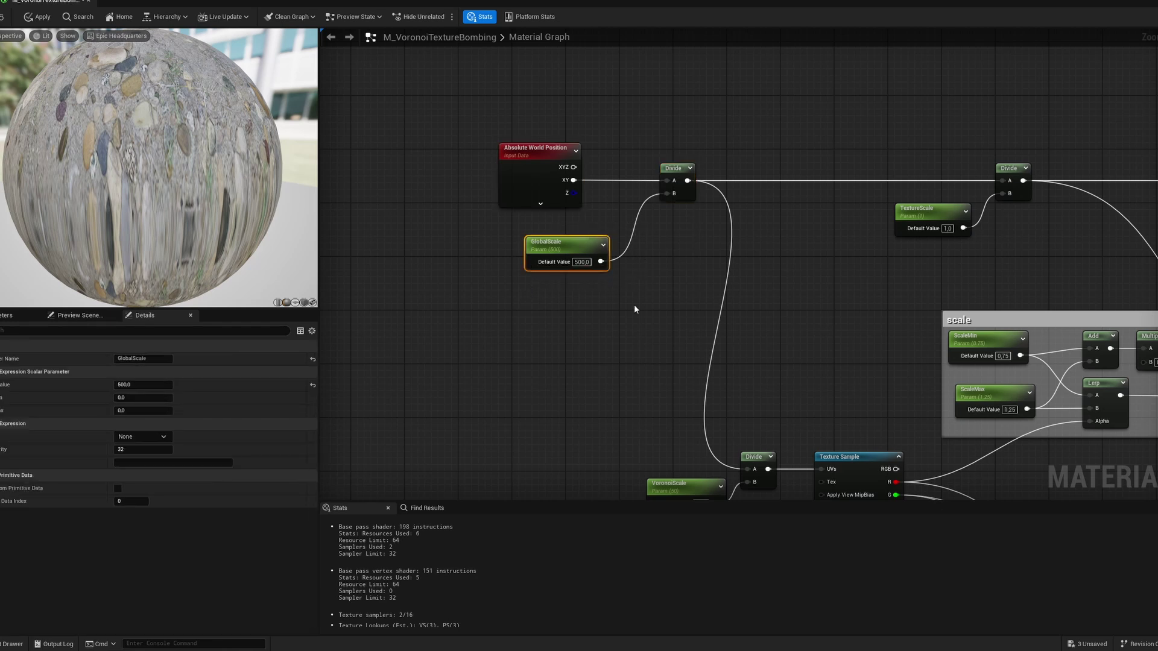
{"action": "left_click", "coordinate": [634, 305]}
{"action": "right_click_drag", "start_coordinate": [635, 303], "coordinate": [572, 334]}
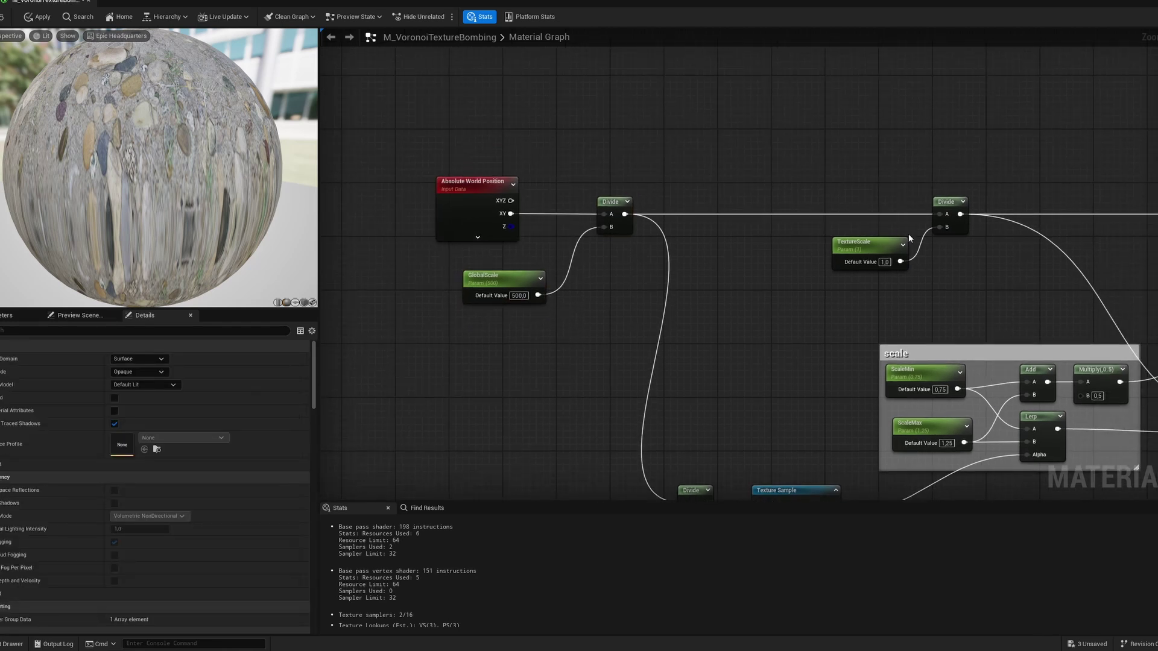
Highlight the TextureScale parameter with its Divide node, and the VoronoiScale parameter with its Divide node.
{"action": "right_click_drag", "start_coordinate": [768, 373], "coordinate": [744, 339]}
{"action": "right_click_drag", "start_coordinate": [941, 154], "coordinate": [865, 181]}
{"action": "left_click_drag", "start_coordinate": [887, 160], "coordinate": [729, 273]}
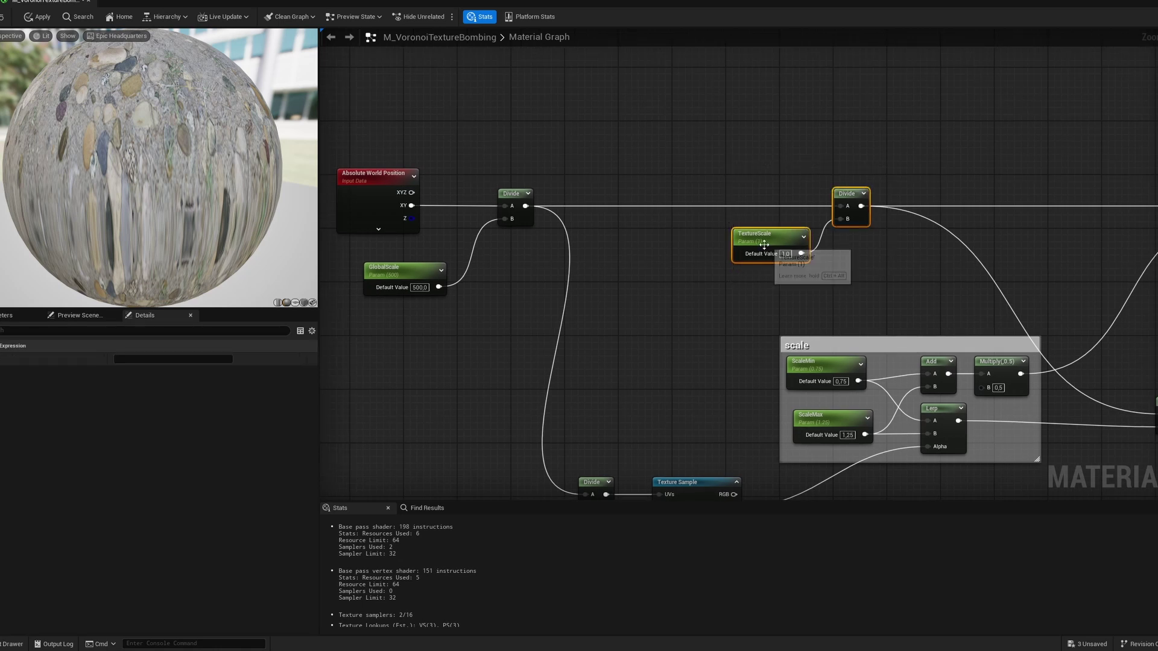
{"action": "right_click_drag", "start_coordinate": [764, 244], "coordinate": [759, 145]}
{"action": "left_click_drag", "start_coordinate": [705, 222], "coordinate": [569, 350]}
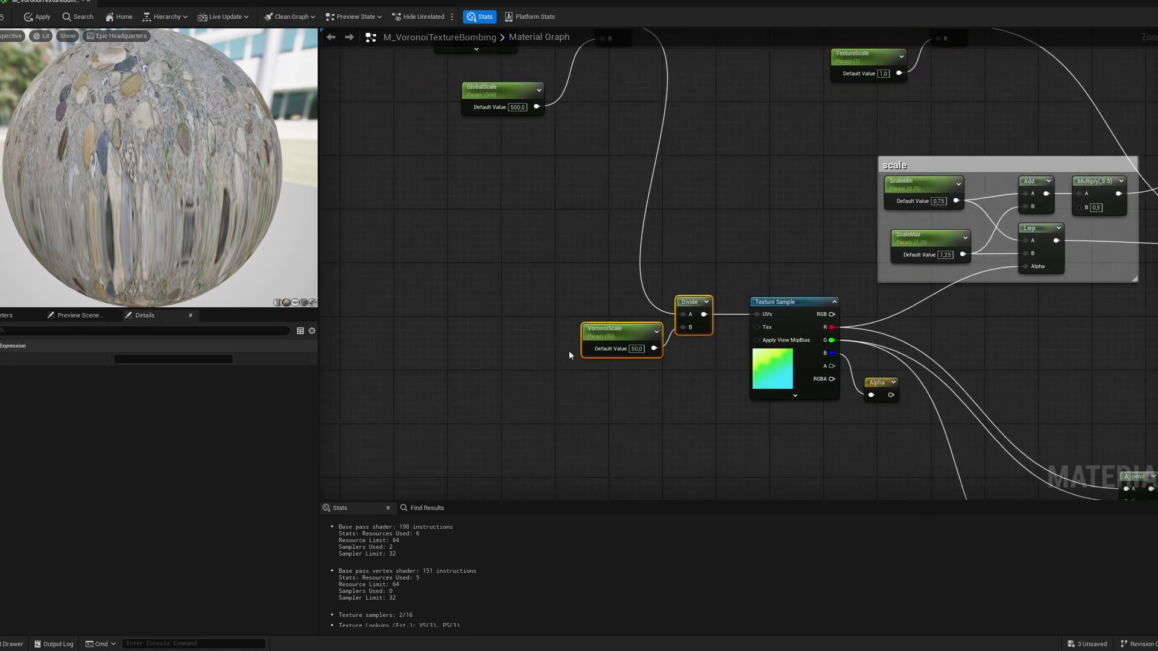
Select the Voronoi Texture Sample, check its Shared: Wrap sampler source, and clear the selection.
{"action": "right_click_drag", "start_coordinate": [668, 384], "coordinate": [563, 378]}
{"action": "right_click_drag", "start_coordinate": [603, 243], "coordinate": [524, 281]}
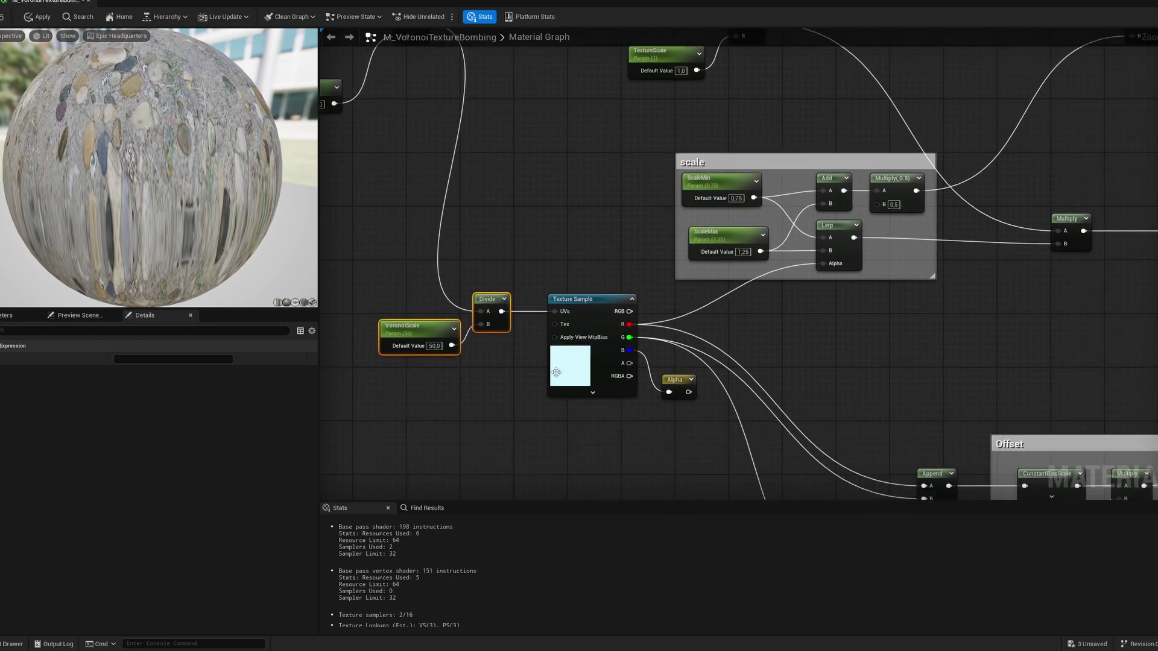
{"action": "left_click", "coordinate": [570, 301]}
{"action": "right_click_drag", "start_coordinate": [530, 381], "coordinate": [614, 347]}
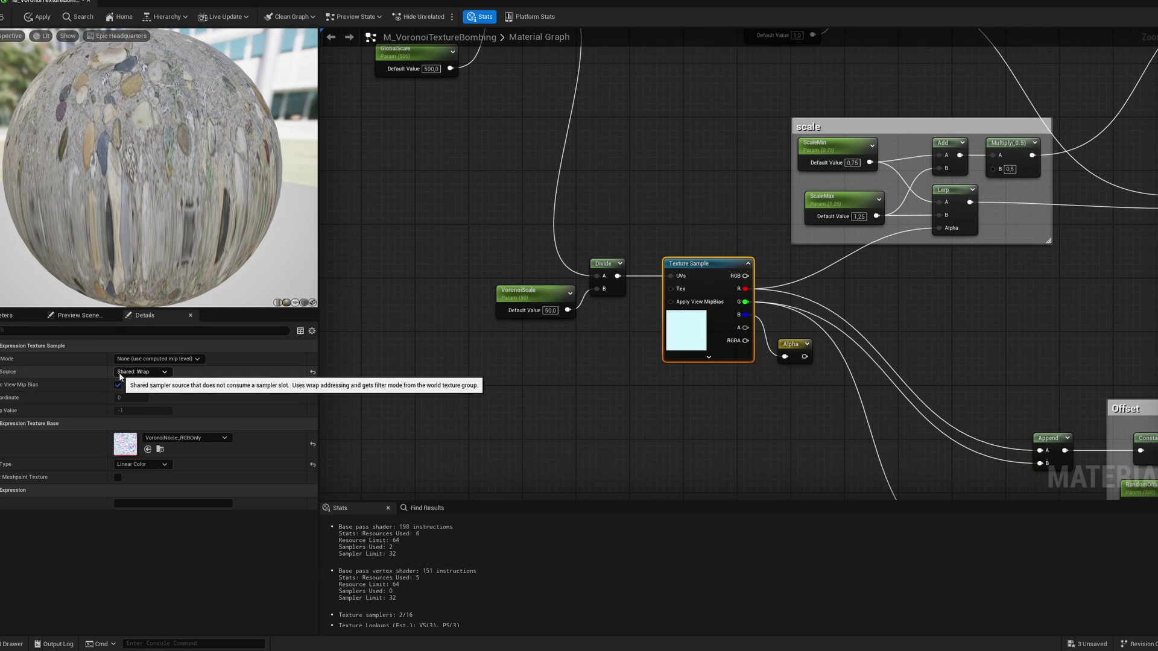
{"action": "right_click_drag", "start_coordinate": [523, 421], "coordinate": [386, 424]}
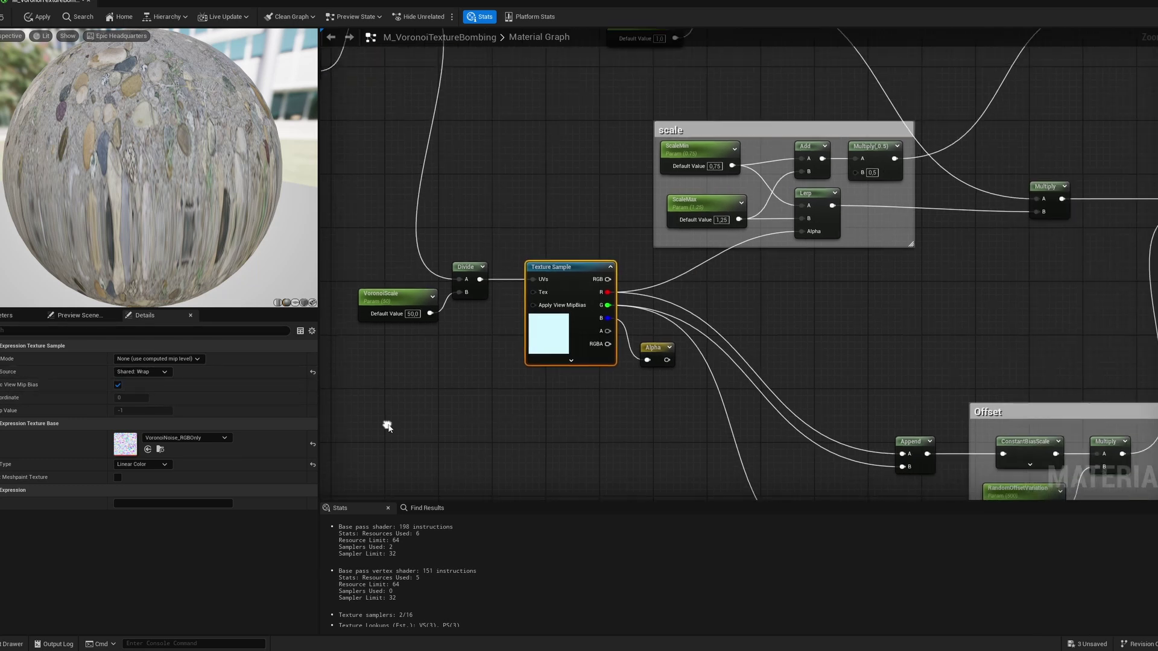
{"action": "left_click", "coordinate": [499, 410]}
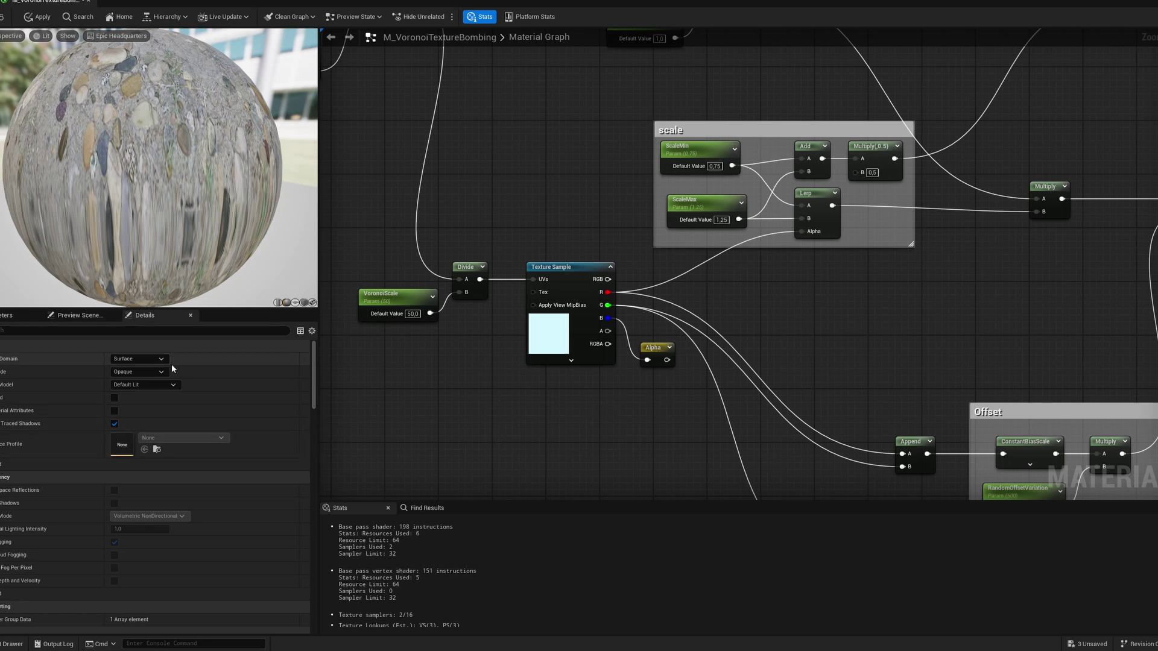
{"action": "right_click_drag", "start_coordinate": [465, 422], "coordinate": [447, 425]}
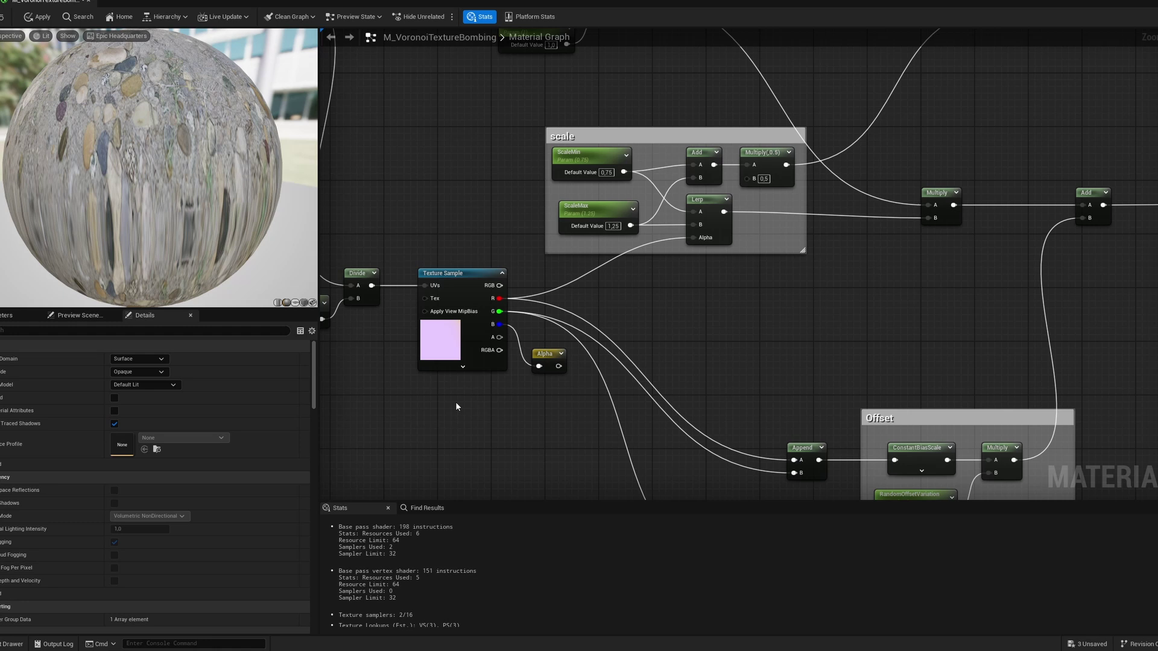
Inspect the Alpha reroute fed by the blue channel and its use in the Lerp before Base Color.
{"action": "left_click", "coordinate": [545, 356]}
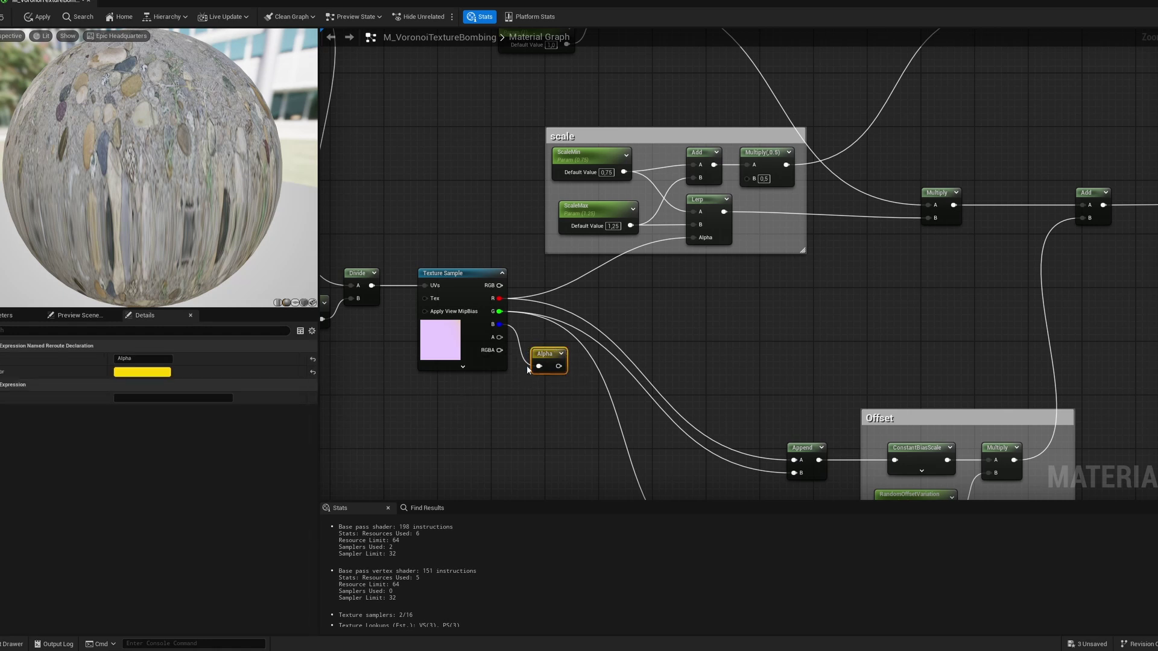
{"action": "scroll", "coordinate": [545, 359], "scroll_direction": "up", "scroll_amount": 1}
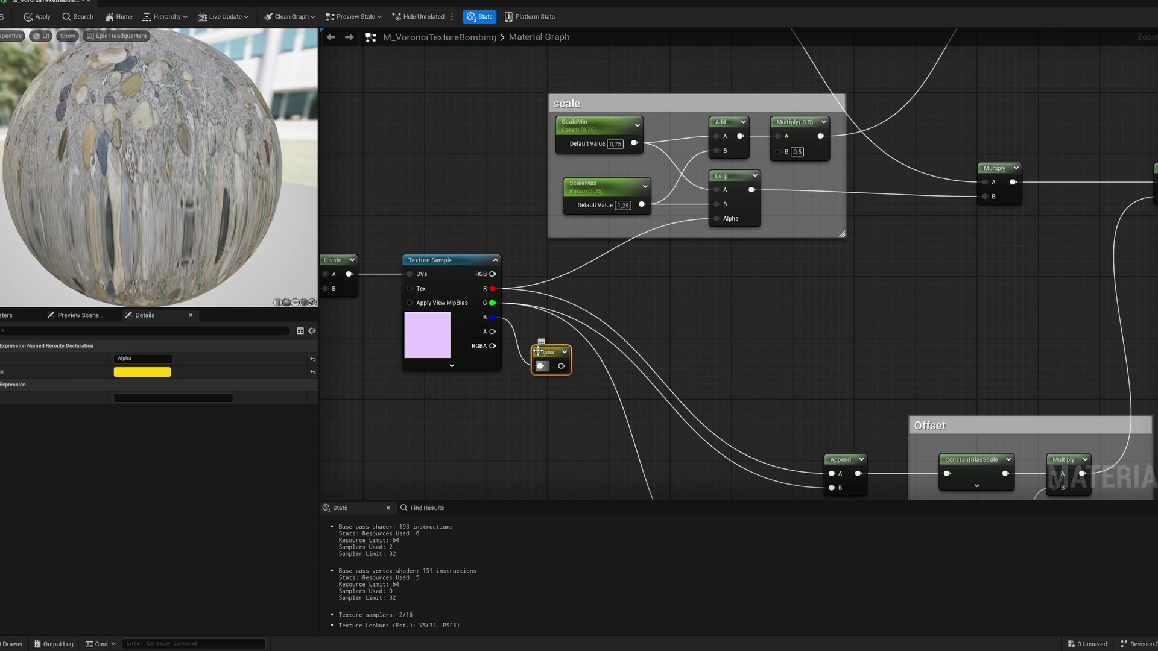
{"action": "scroll", "coordinate": [547, 352], "scroll_direction": "down", "scroll_amount": 5}
{"action": "key", "text": "Home"}
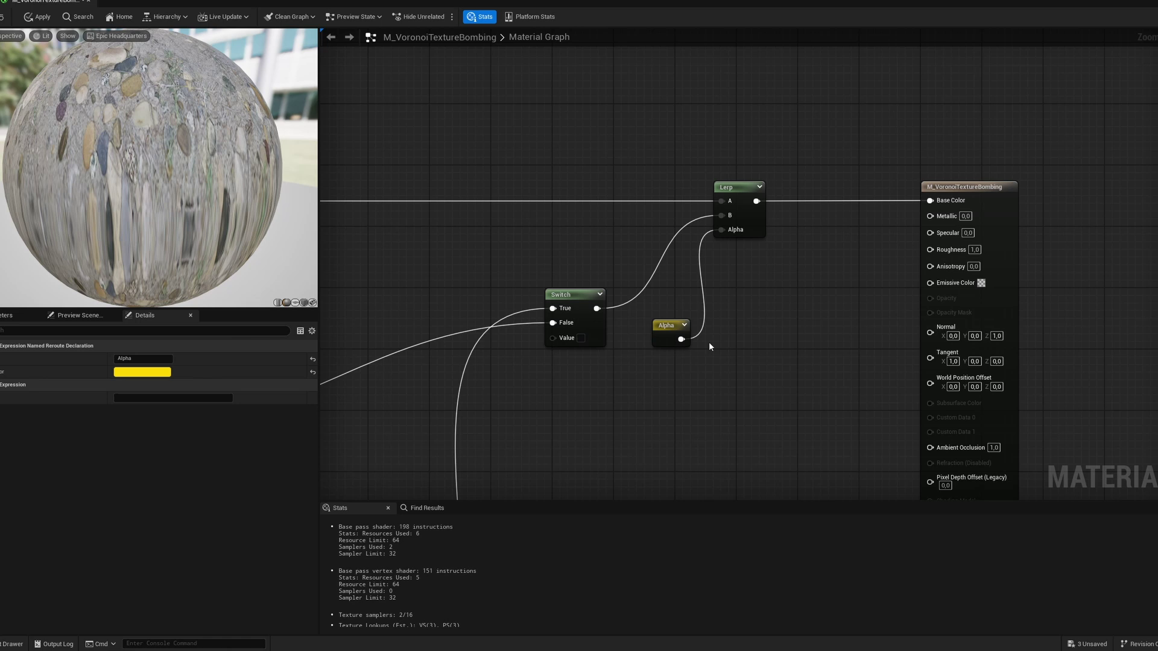
{"action": "scroll", "coordinate": [674, 359], "scroll_direction": "down", "scroll_amount": 4}
Go back to the Voronoi Texture Sample and examine its red channel link into the scale group.
{"action": "right_click_drag", "start_coordinate": [450, 417], "coordinate": [810, 338]}
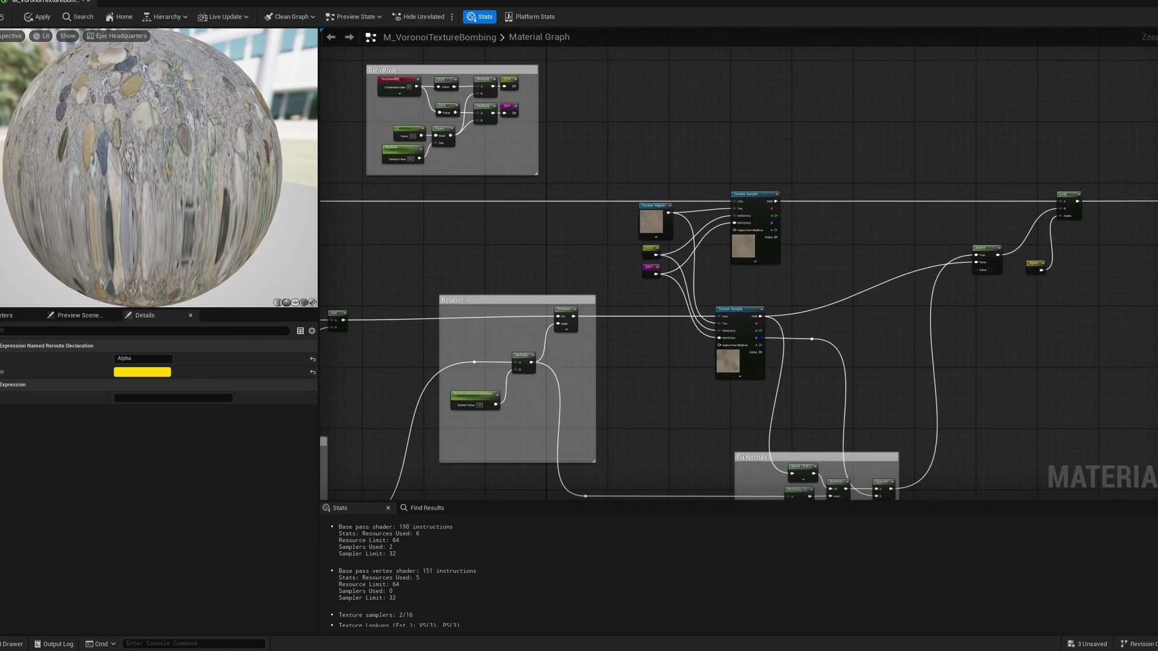
{"action": "right_click_drag", "start_coordinate": [510, 408], "coordinate": [845, 320]}
{"action": "right_click_drag", "start_coordinate": [508, 369], "coordinate": [876, 385]}
{"action": "scroll", "coordinate": [701, 345], "scroll_direction": "up", "scroll_amount": 4}
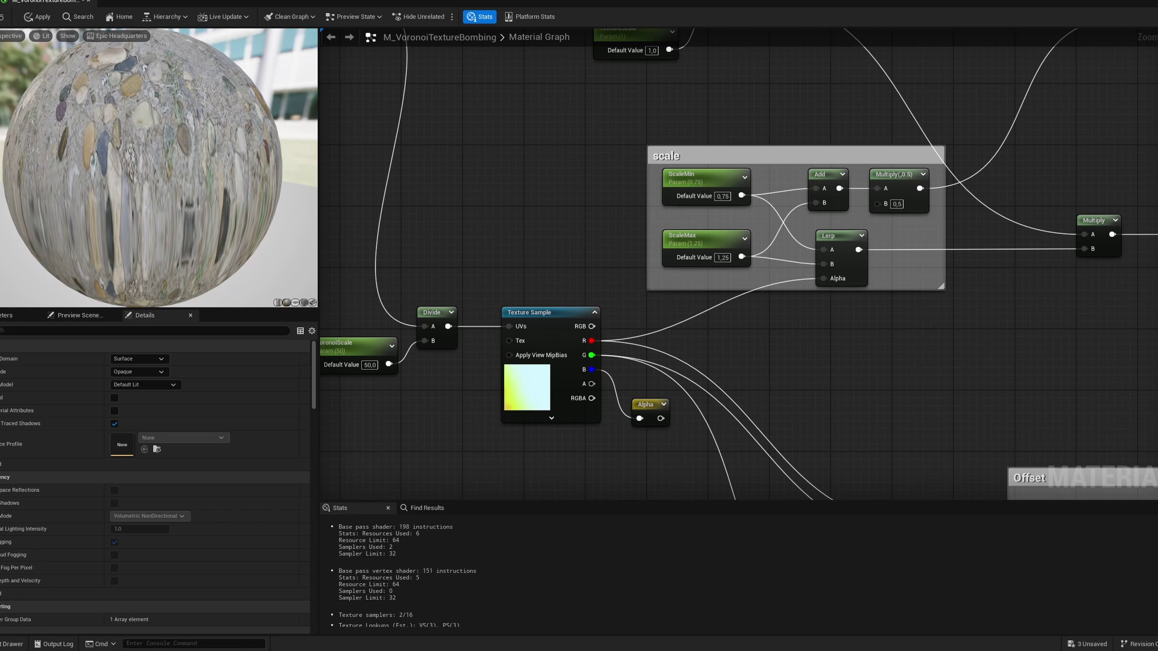
Inspect the Lerp node and the ScaleMin parameter in the scale group, and clear the selection.
{"action": "right_click_drag", "start_coordinate": [781, 317], "coordinate": [687, 353]}
{"action": "left_click", "coordinate": [753, 304]}
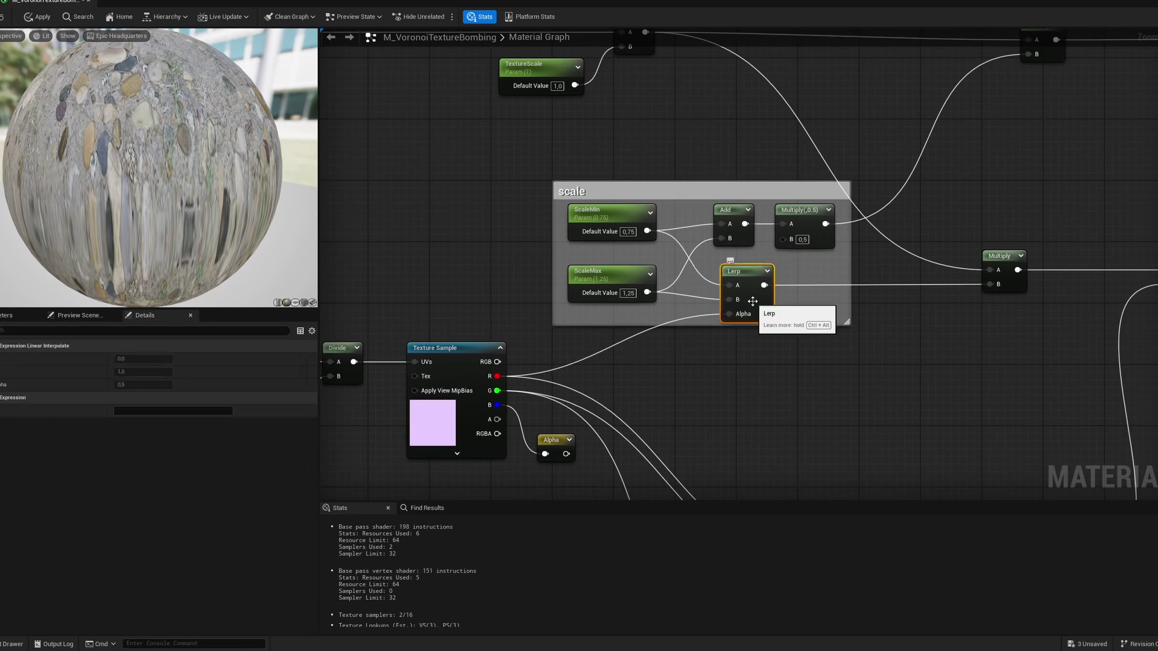
{"action": "left_click", "coordinate": [601, 216]}
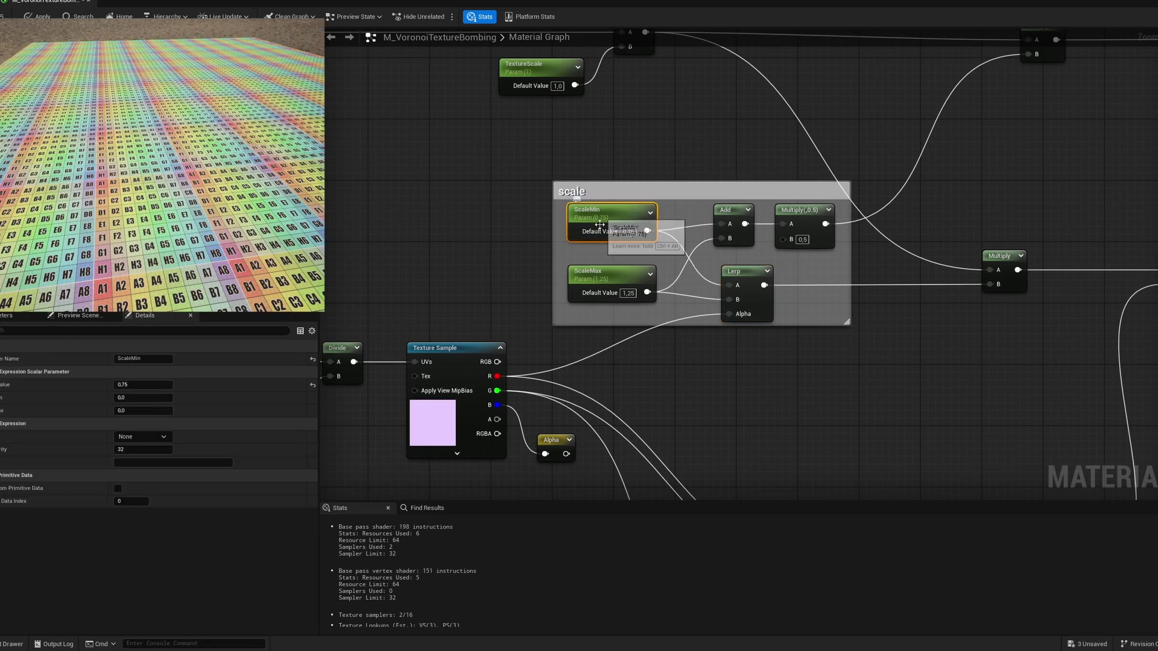
{"action": "right_click_drag", "start_coordinate": [665, 256], "coordinate": [572, 283]}
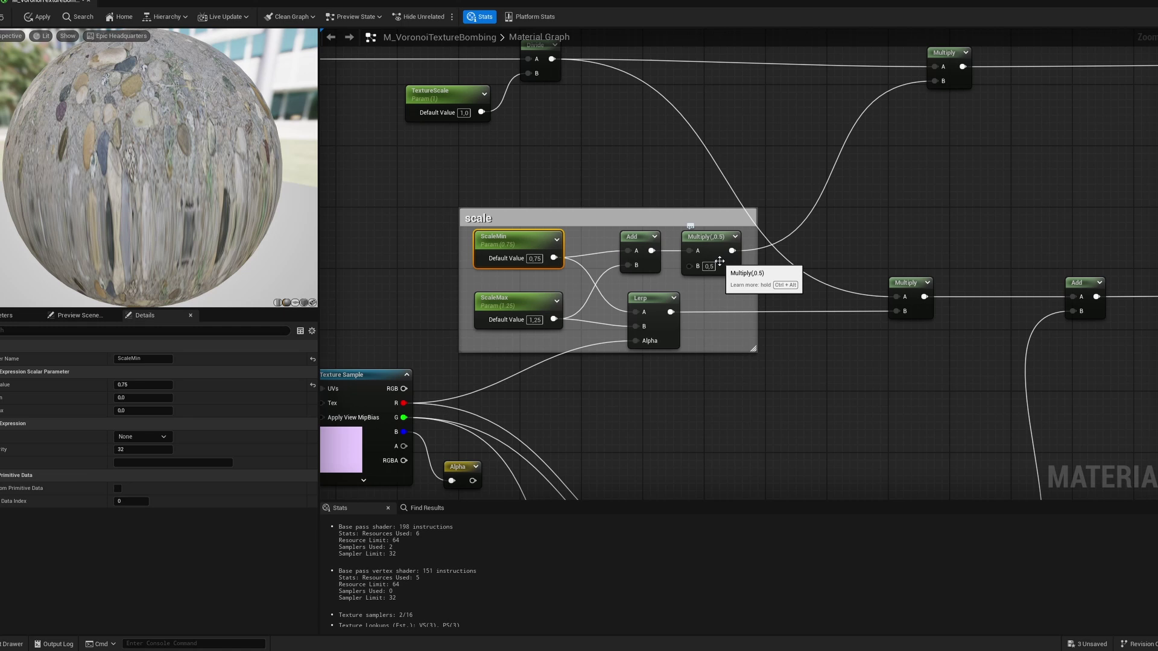
{"action": "left_click", "coordinate": [714, 294]}
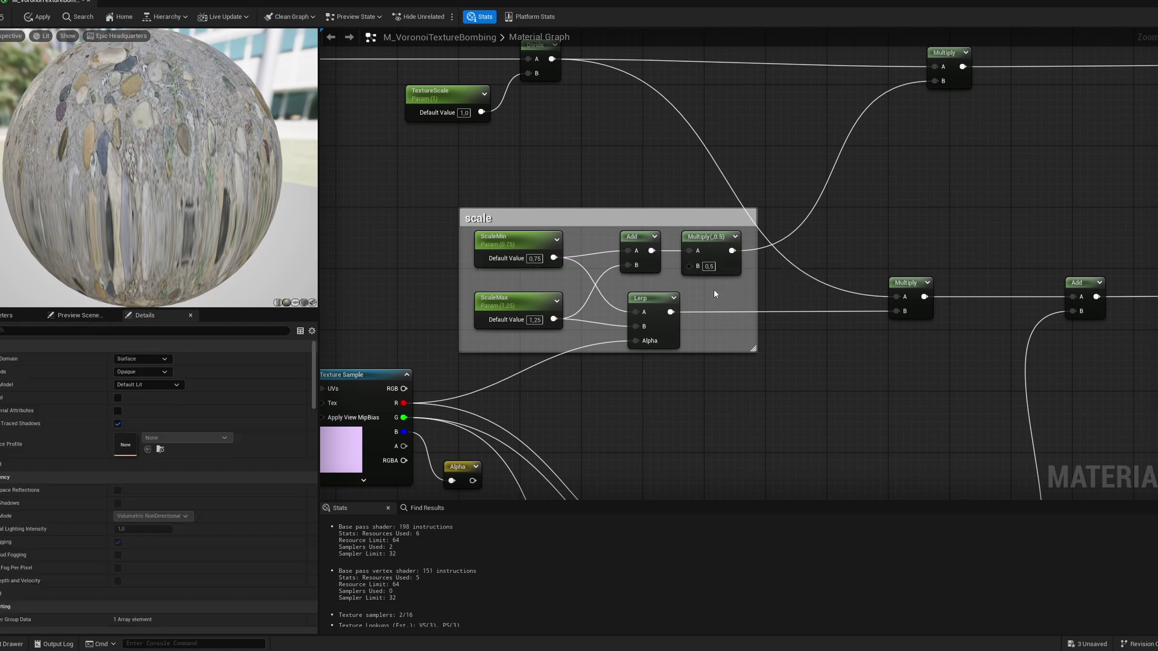
Follow the scale group's outputs to the two UV Multiply nodes, highlighting TextureScale with its Divide node.
{"action": "right_click_drag", "start_coordinate": [714, 294], "coordinate": [698, 387]}
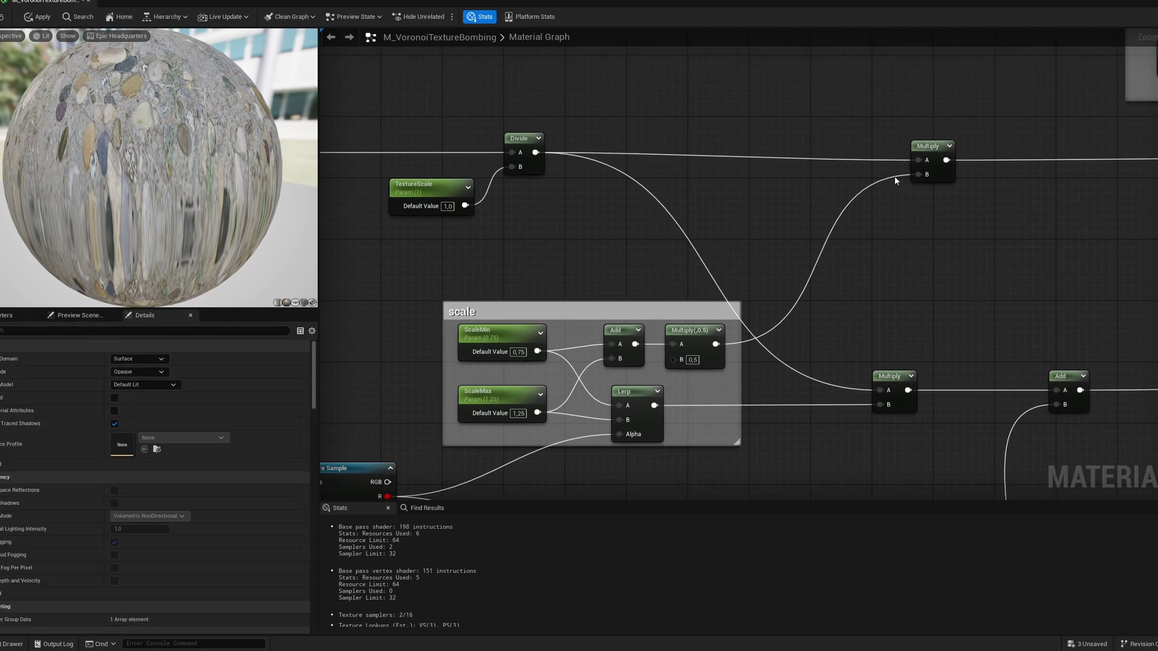
{"action": "right_click_drag", "start_coordinate": [593, 173], "coordinate": [658, 189]}
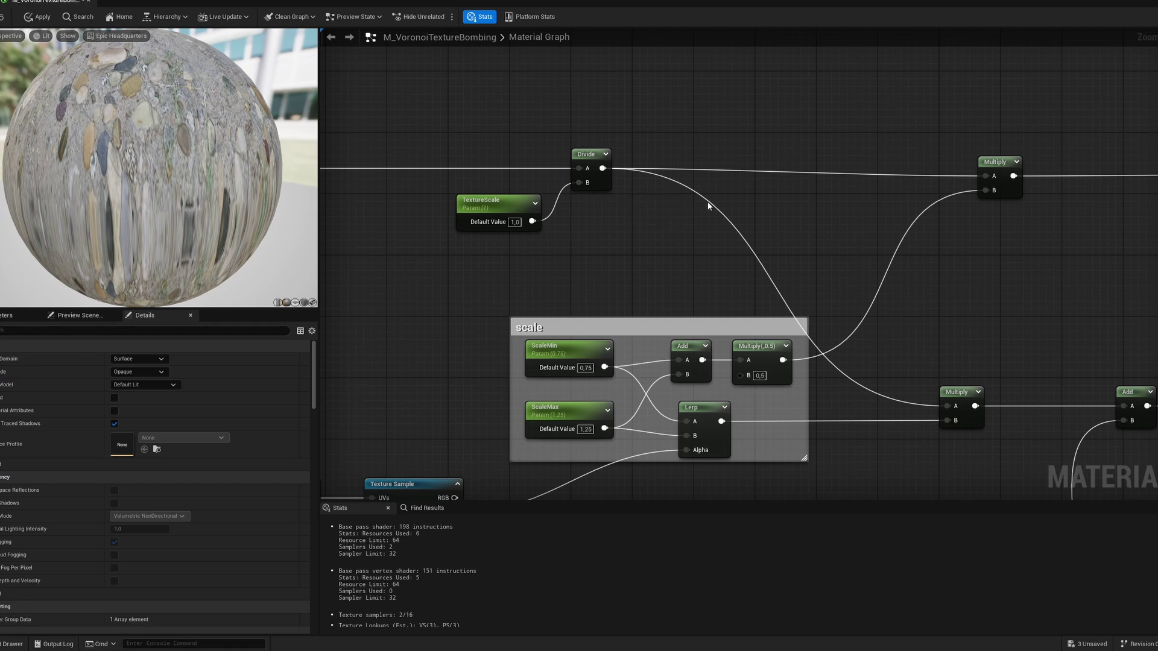
{"action": "right_click_drag", "start_coordinate": [707, 201], "coordinate": [735, 195]}
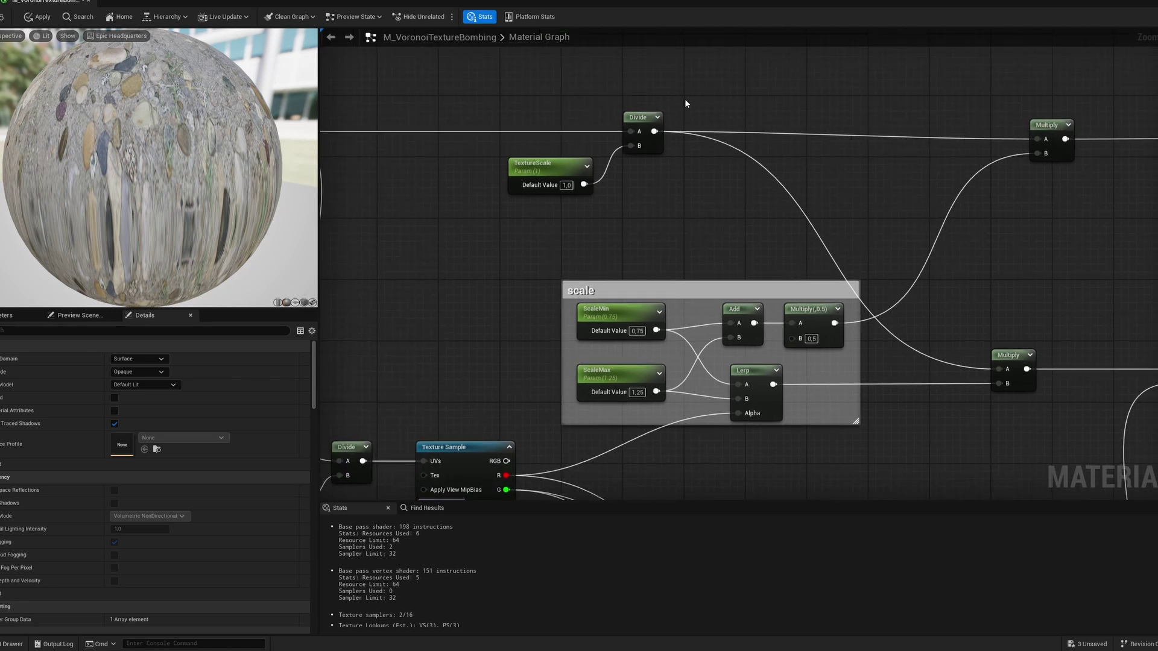
{"action": "left_click_drag", "start_coordinate": [685, 100], "coordinate": [487, 208]}
{"action": "right_click_drag", "start_coordinate": [882, 268], "coordinate": [773, 206]}
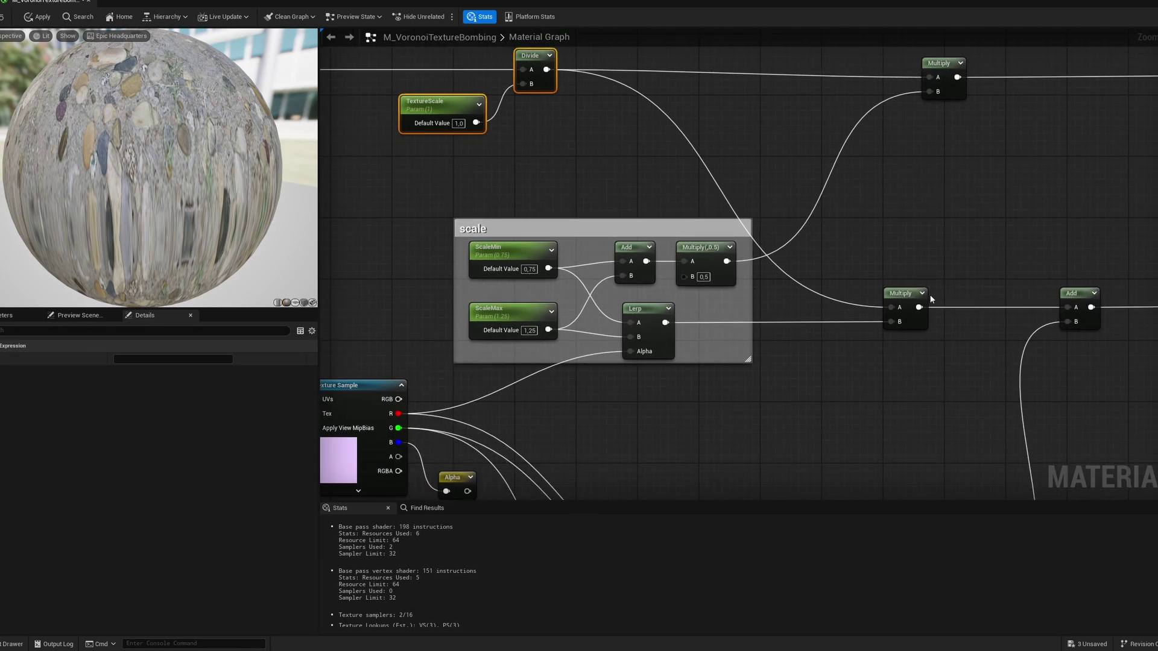
{"action": "left_click", "coordinate": [636, 327]}
Trace the red and green channel links into the Append node, and select ConstantBiasScale in the Offset group to inspect its settings.
{"action": "scroll", "coordinate": [900, 341], "scroll_direction": "down", "scroll_amount": 2}
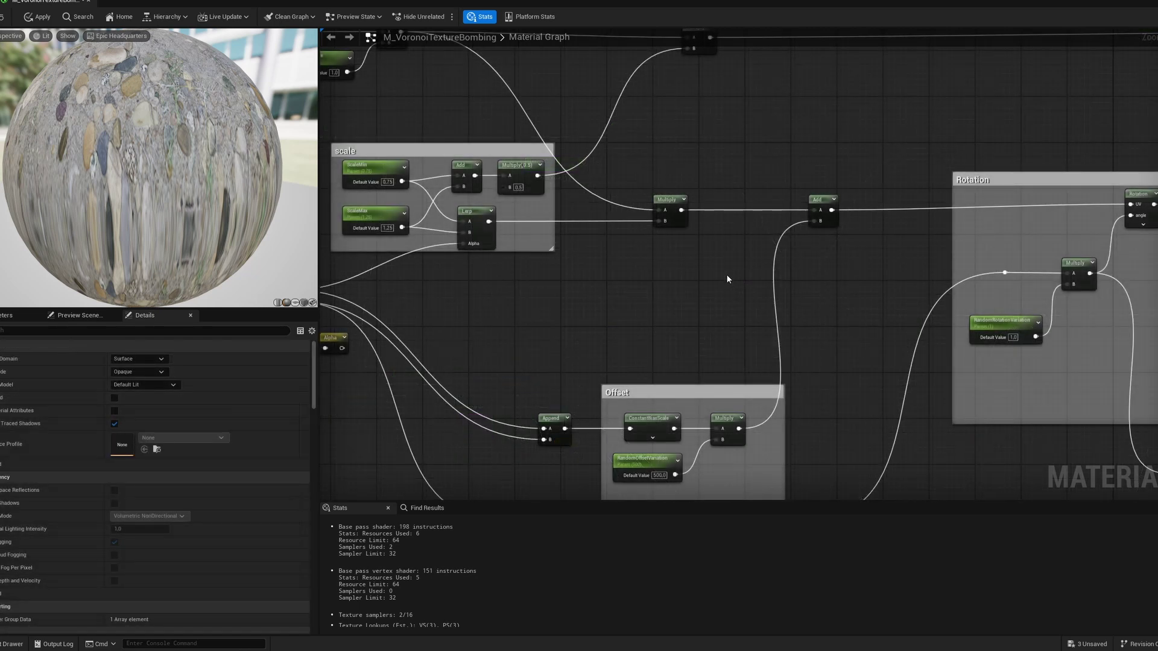
{"action": "right_click_drag", "start_coordinate": [649, 308], "coordinate": [646, 268]}
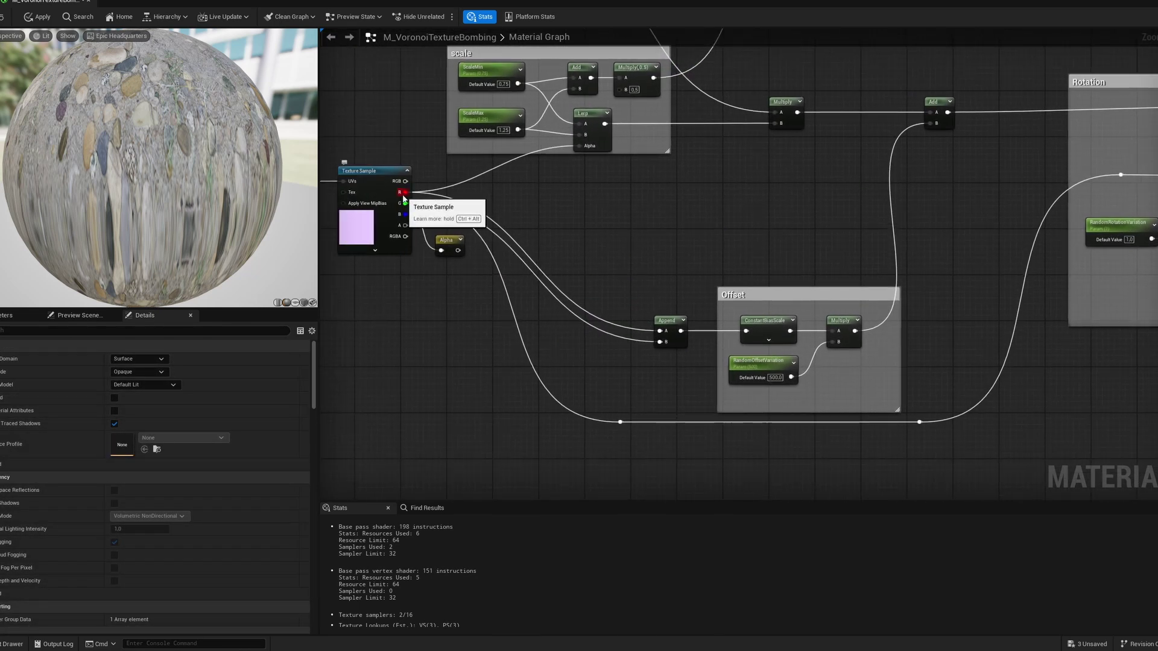
{"action": "left_click_drag", "start_coordinate": [702, 293], "coordinate": [672, 372]}
{"action": "right_click_drag", "start_coordinate": [661, 295], "coordinate": [597, 292]}
{"action": "left_click", "coordinate": [700, 321]}
{"action": "scroll", "coordinate": [725, 330], "scroll_direction": "up", "scroll_amount": 2}
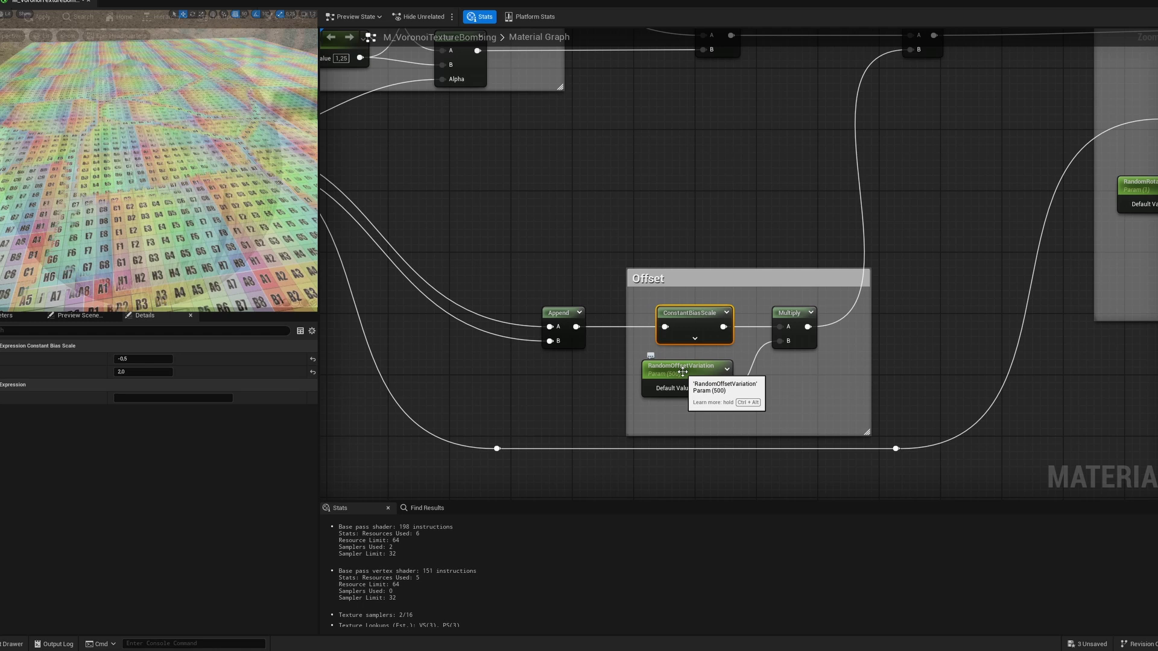
Check the RandomOffsetVariation parameter's settings, and highlight the Multiply and Add nodes that apply scale and offset to the UVs.
{"action": "left_click_drag", "start_coordinate": [704, 373], "coordinate": [712, 365]}
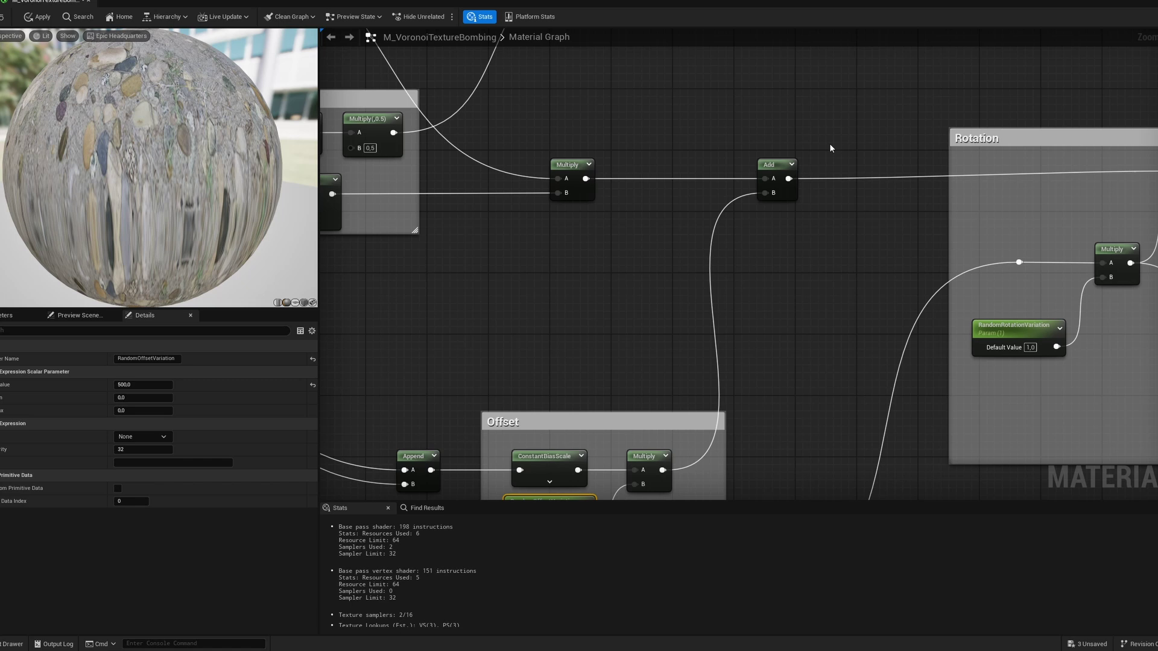
{"action": "left_click_drag", "start_coordinate": [829, 145], "coordinate": [540, 208]}
{"action": "right_click_drag", "start_coordinate": [624, 158], "coordinate": [791, 201]}
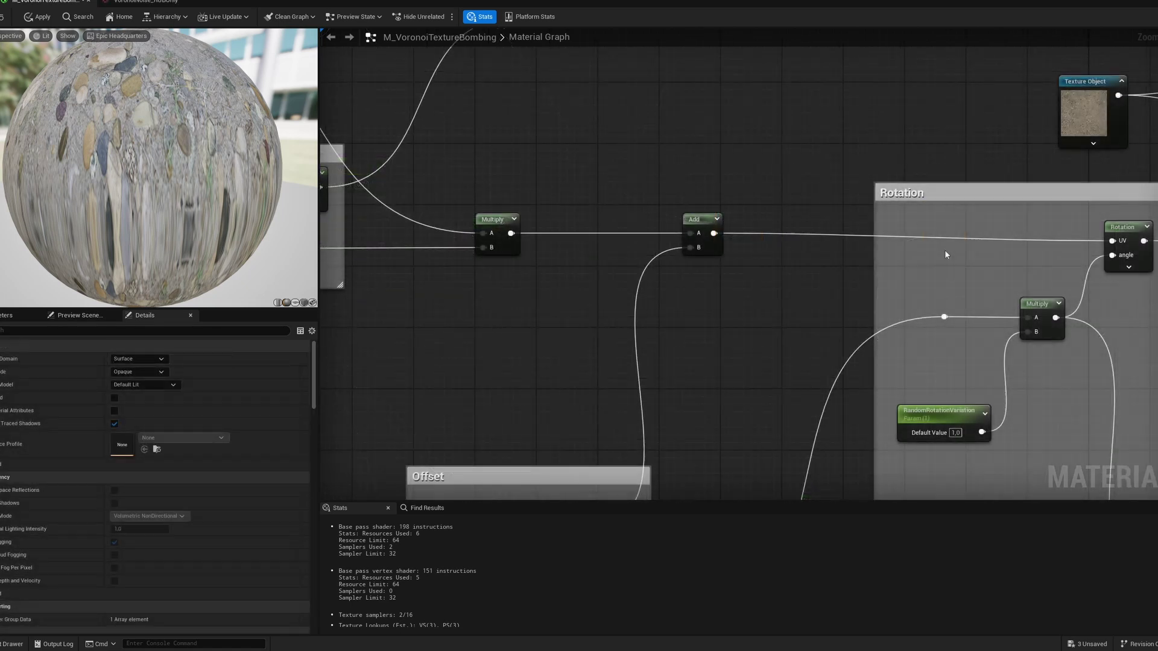
Expand the Rotation custom node's code in the Rotation group and highlight the whole expression.
{"action": "right_click_drag", "start_coordinate": [1012, 274], "coordinate": [701, 219]}
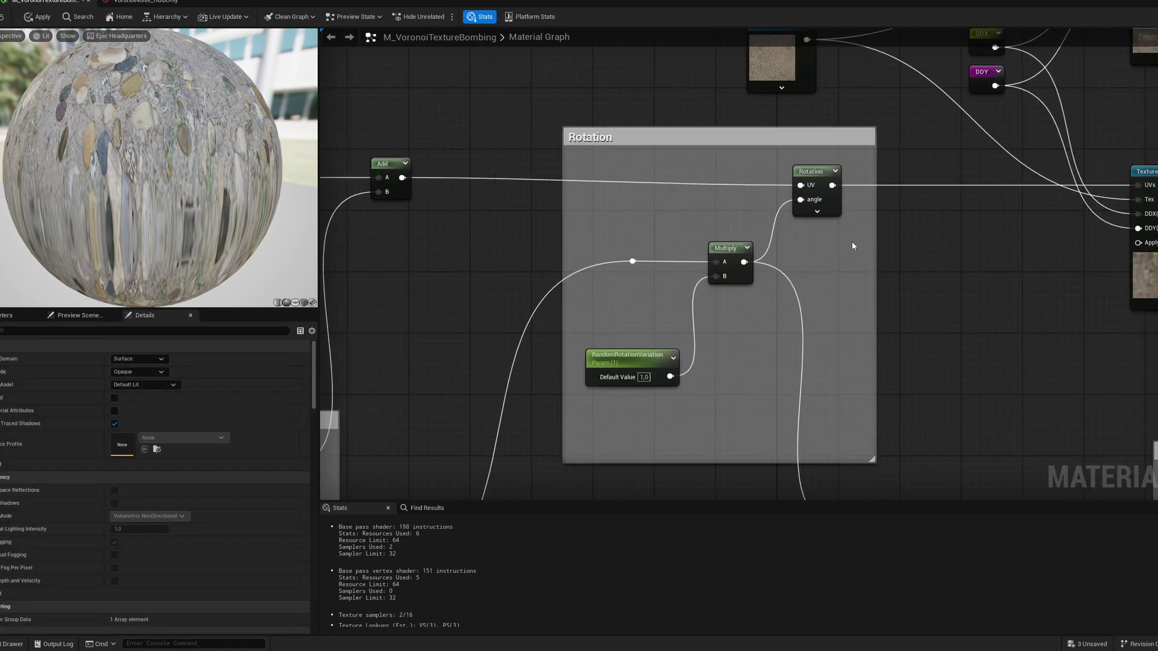
{"action": "left_click", "coordinate": [806, 214]}
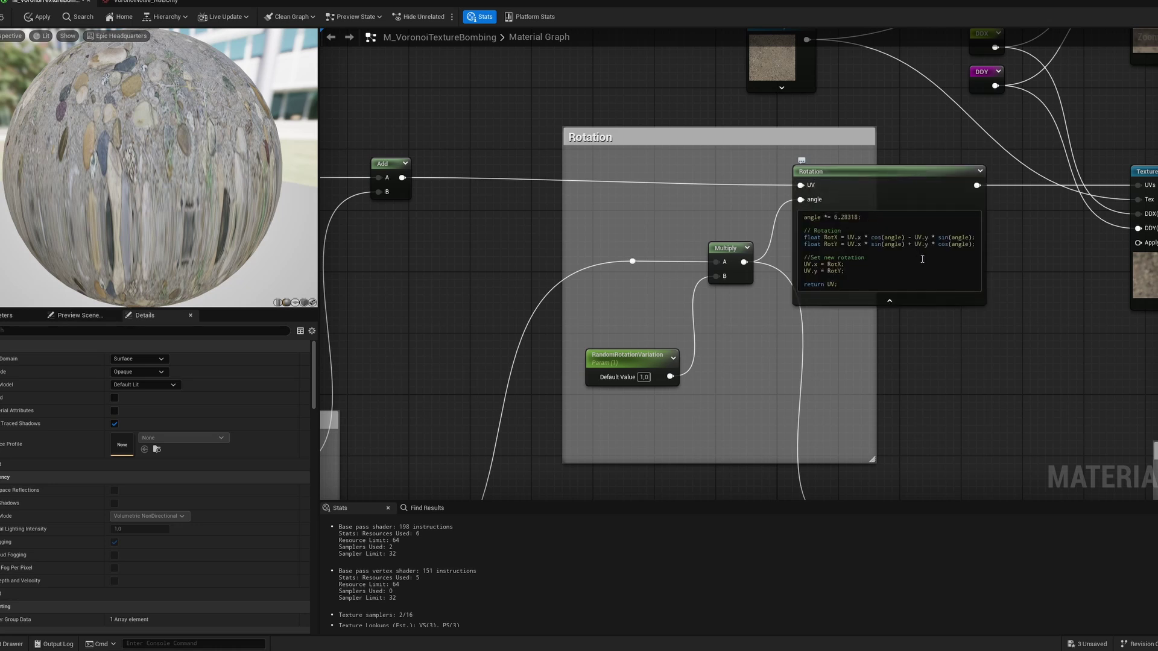
{"action": "right_click_drag", "start_coordinate": [955, 327], "coordinate": [926, 330]}
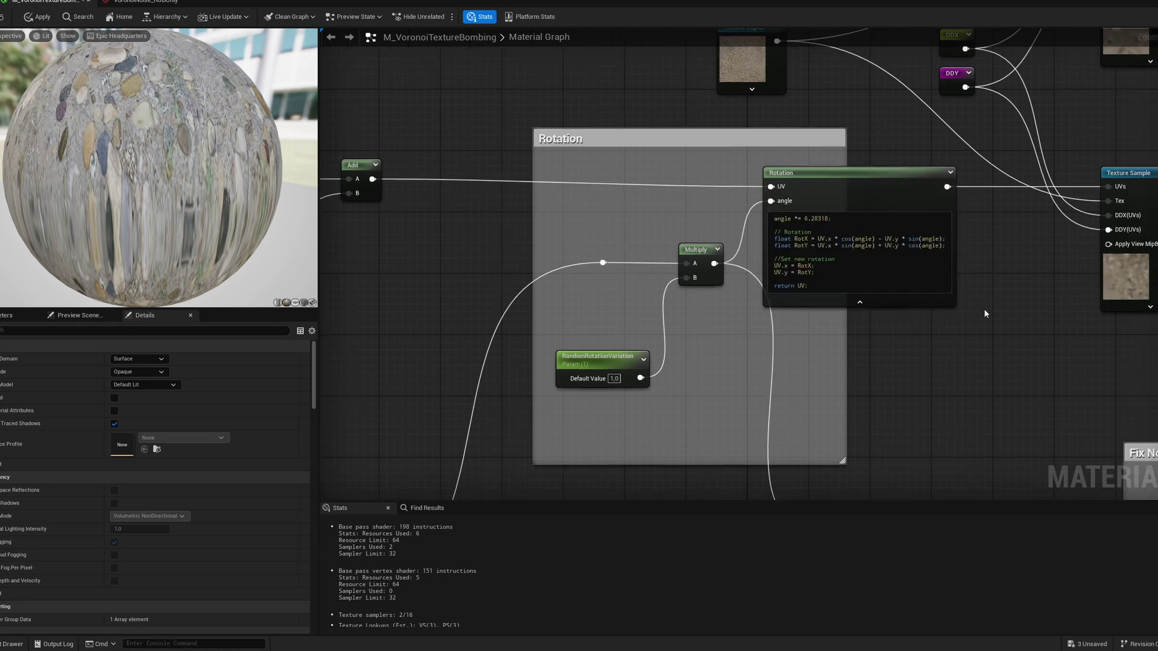
{"action": "right_click_drag", "start_coordinate": [1017, 346], "coordinate": [916, 347]}
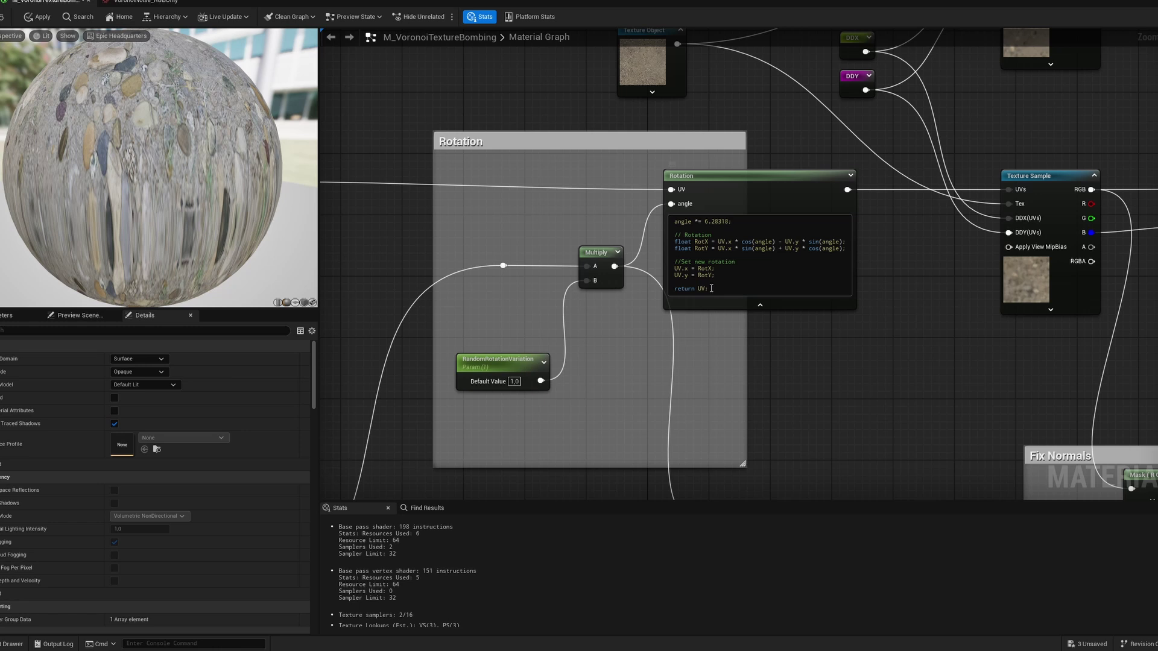
{"action": "left_click_drag", "start_coordinate": [711, 288], "coordinate": [672, 221]}
{"action": "left_click", "coordinate": [771, 262]}
{"action": "right_click_drag", "start_coordinate": [786, 353], "coordinate": [784, 360]}
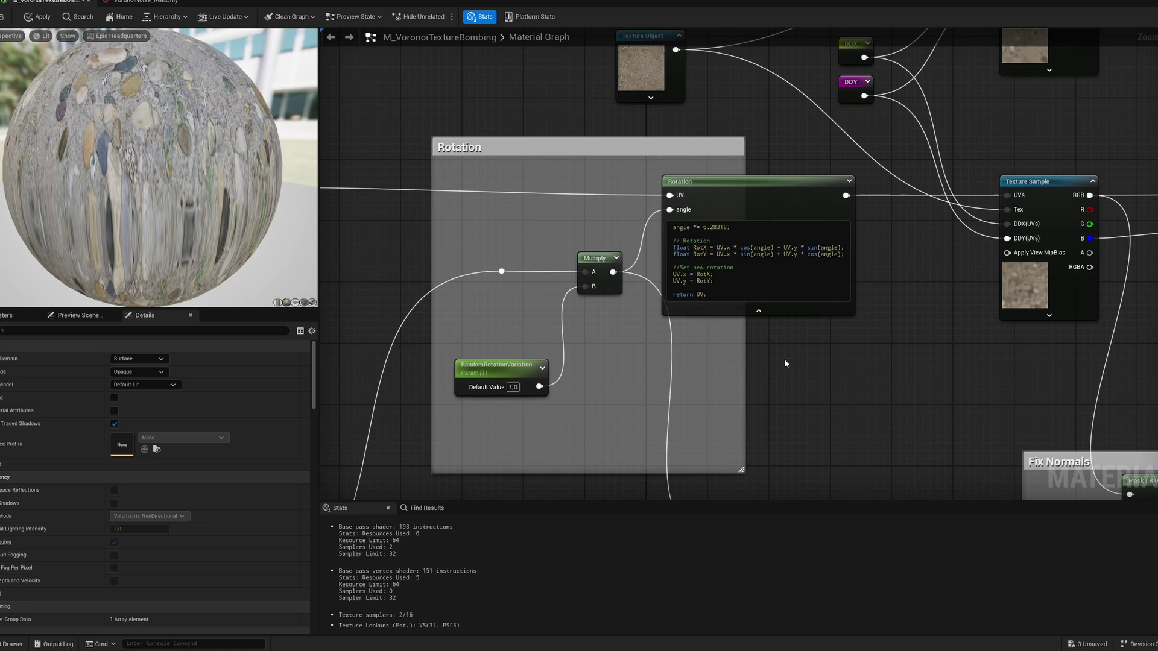
Add a Custom expression node below the Rotation node to demonstrate its creation, and delete it.
{"action": "right_click", "coordinate": [785, 363]}
{"action": "type", "text": "custom"}
{"action": "key", "text": "Return"}
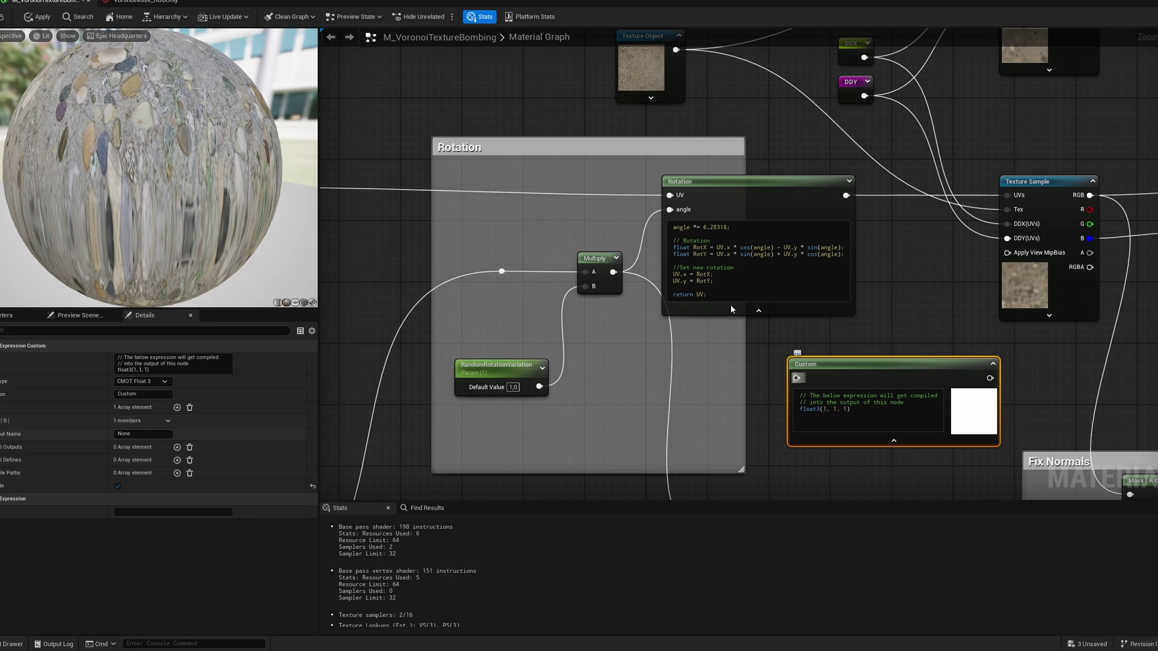
{"action": "key", "text": "Delete"}
Select the Rotation node and check its output type and input names, expanding the second input's entry.
{"action": "left_click", "coordinate": [670, 180]}
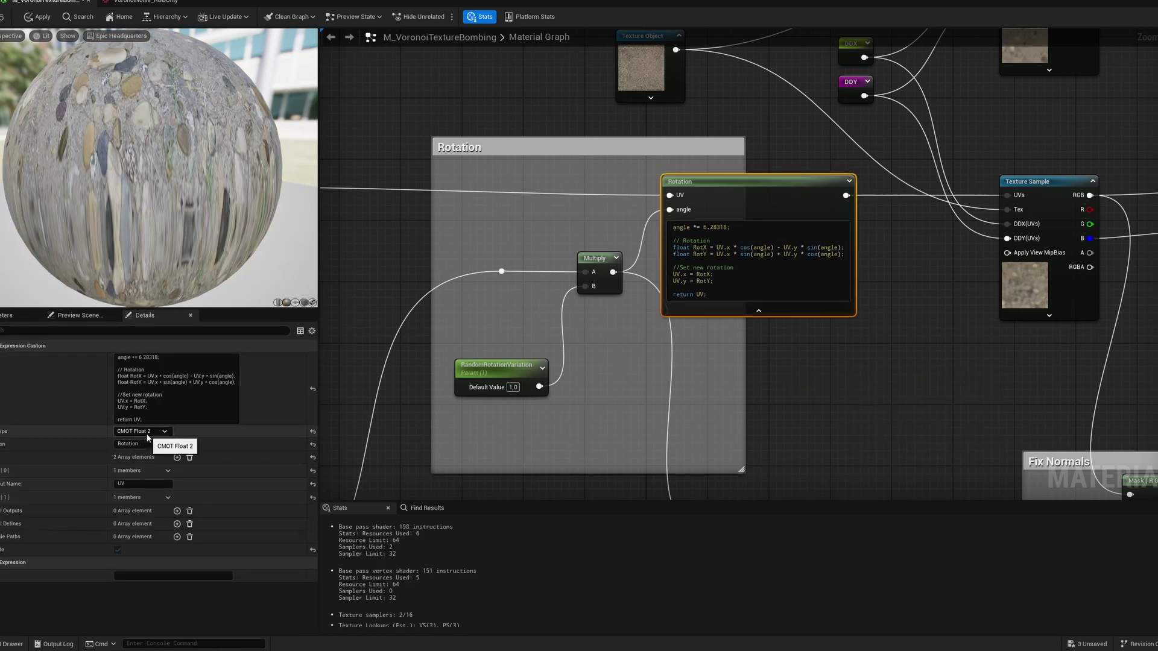
{"action": "left_click", "coordinate": [2, 497]}
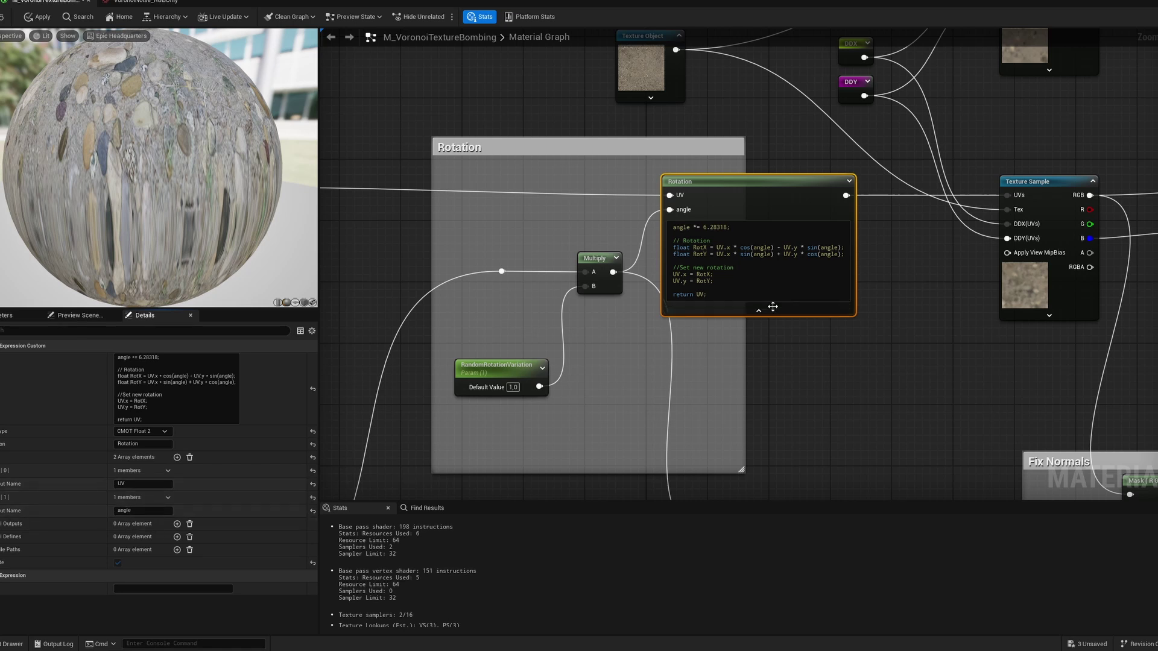
{"action": "left_click", "coordinate": [790, 282]}
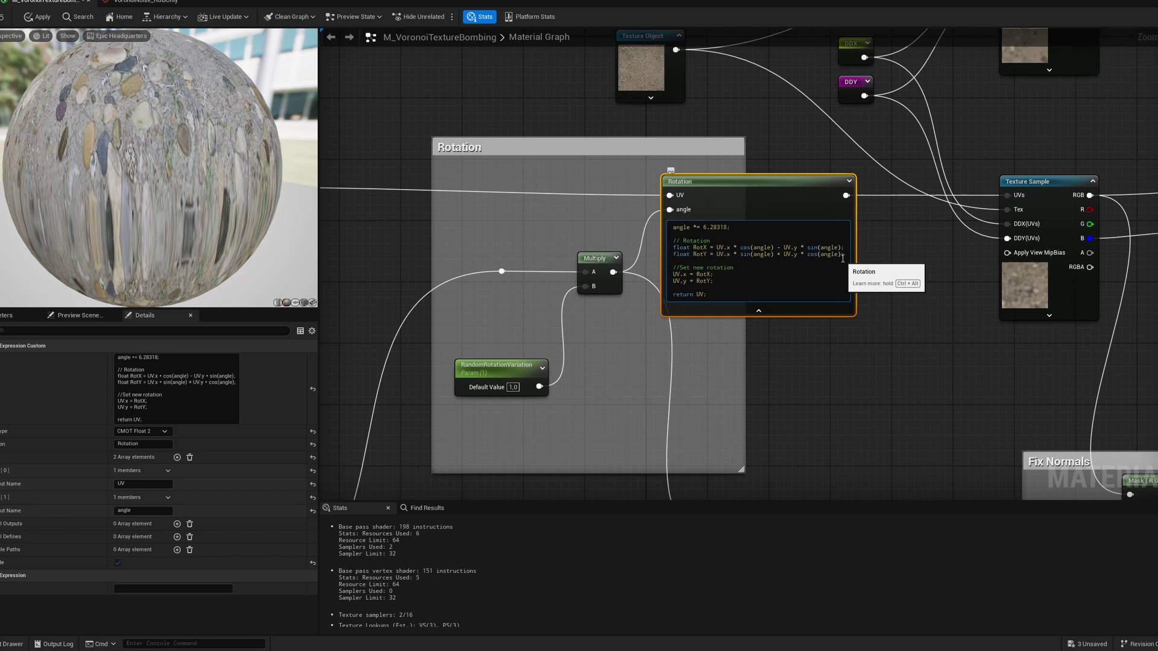
Highlight the RotX and RotY lines in the Rotation node's code, and collapse the code and clear the selection.
{"action": "left_click_drag", "start_coordinate": [845, 255], "coordinate": [673, 249]}
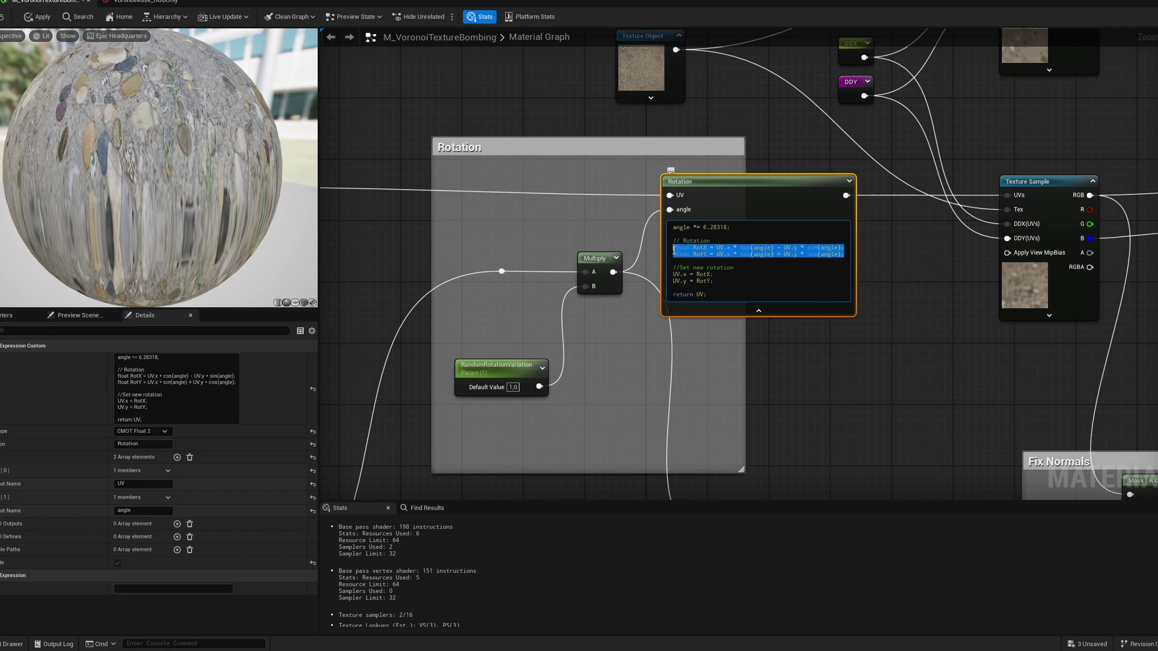
{"action": "left_click", "coordinate": [739, 277]}
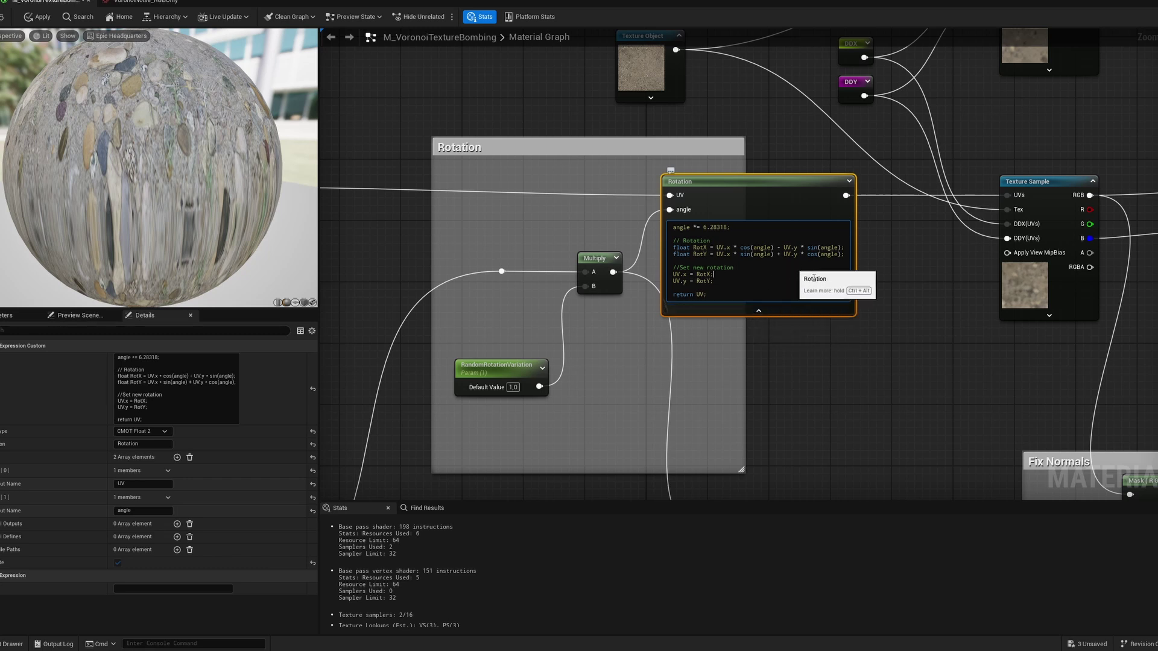
{"action": "left_click", "coordinate": [780, 312]}
{"action": "left_click", "coordinate": [657, 263]}
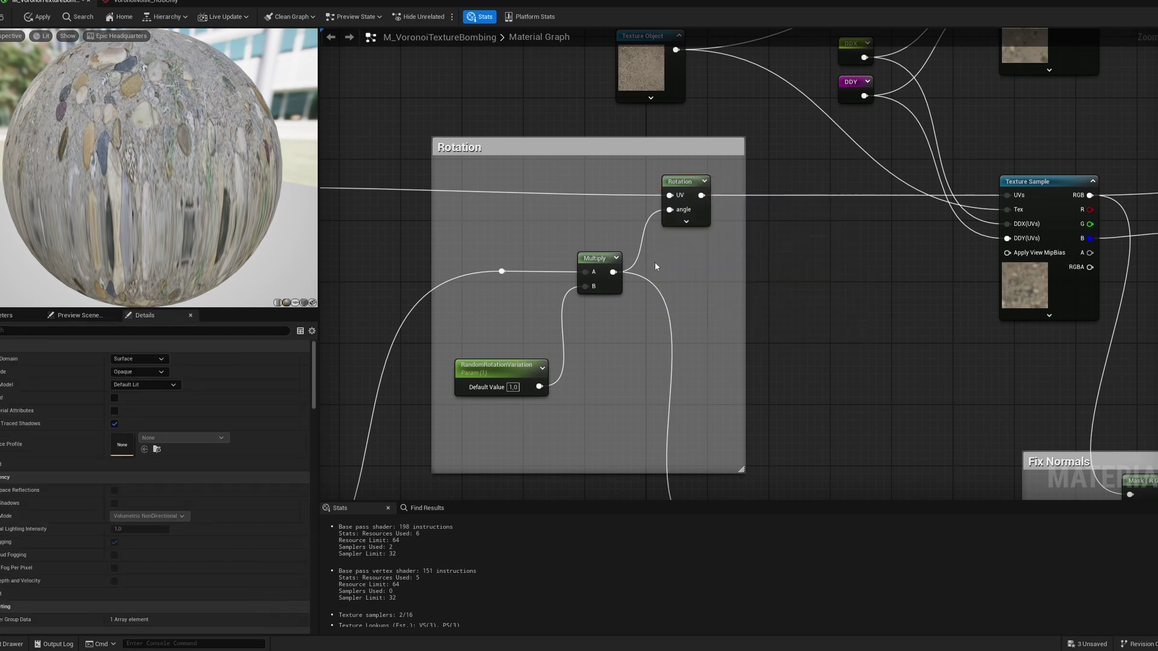
Trace the UV link from the Add node into Rotation, and the rotation angle's link back to the Voronoi Texture Sample.
{"action": "right_click_drag", "start_coordinate": [382, 192], "coordinate": [738, 221]}
{"action": "right_click_drag", "start_coordinate": [591, 229], "coordinate": [537, 186]}
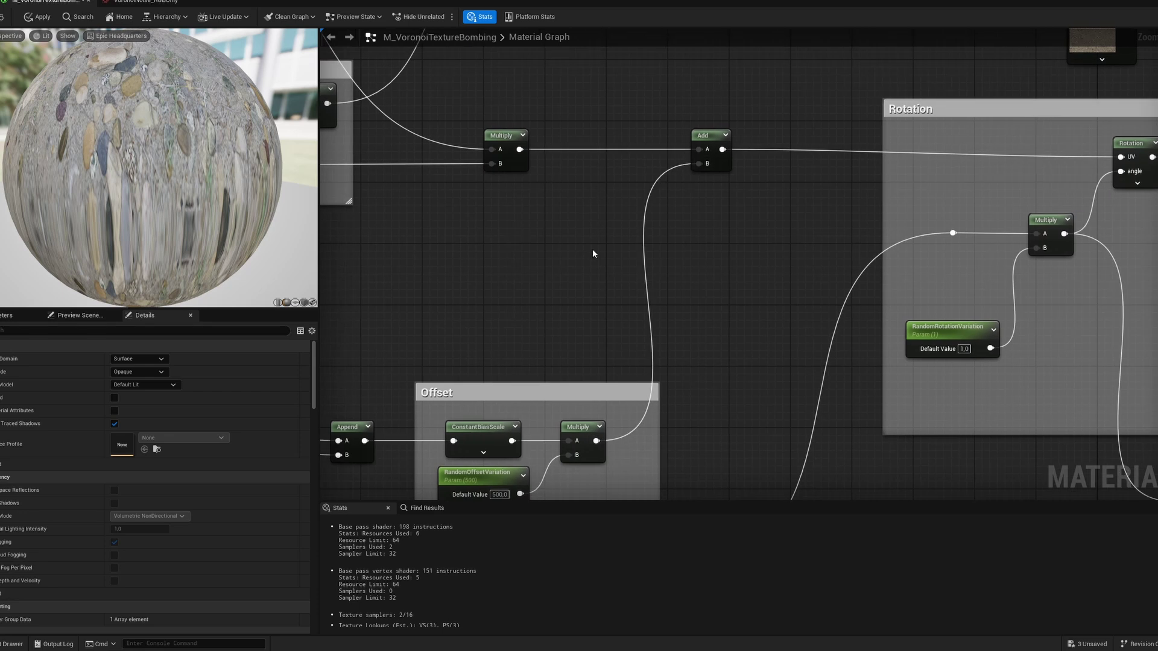
{"action": "right_click_drag", "start_coordinate": [751, 298], "coordinate": [519, 281]}
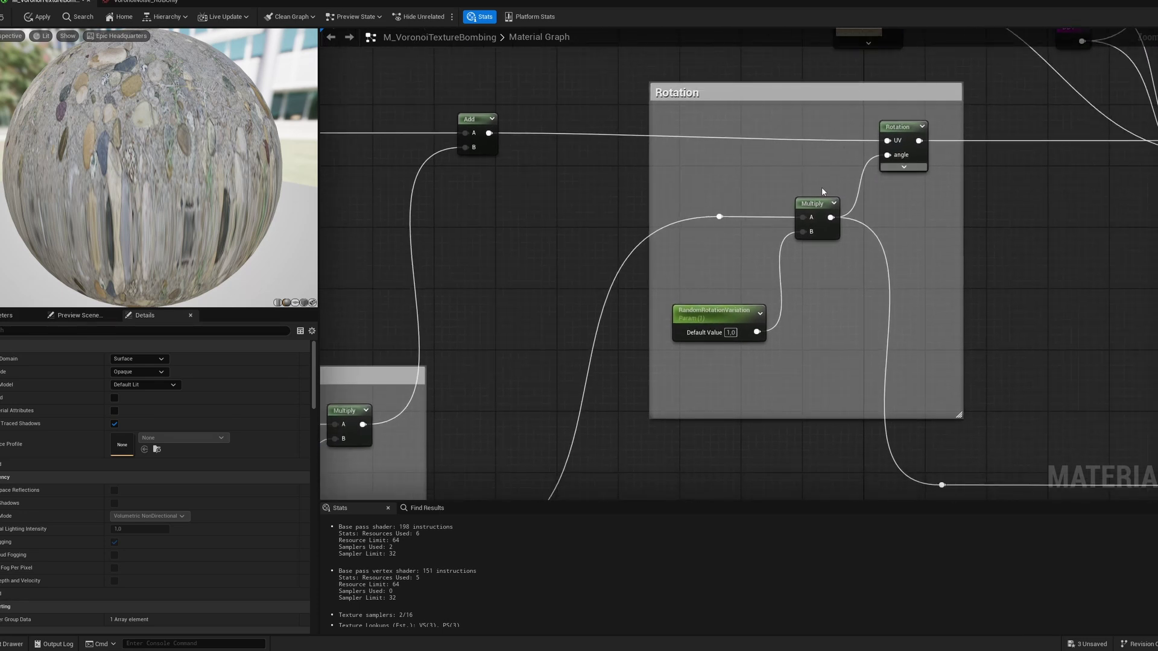
{"action": "right_click_drag", "start_coordinate": [789, 232], "coordinate": [830, 206]}
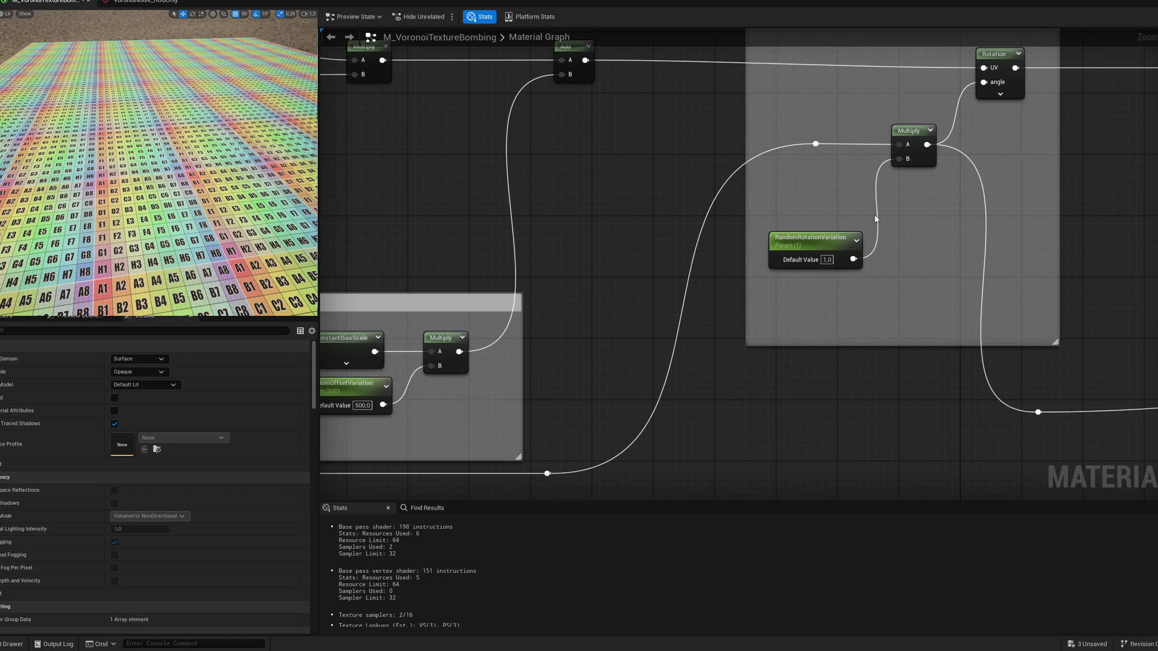
{"action": "right_click_drag", "start_coordinate": [673, 232], "coordinate": [846, 161]}
{"action": "scroll", "coordinate": [847, 161], "scroll_direction": "down", "scroll_amount": 2}
{"action": "right_click_drag", "start_coordinate": [429, 261], "coordinate": [813, 328]}
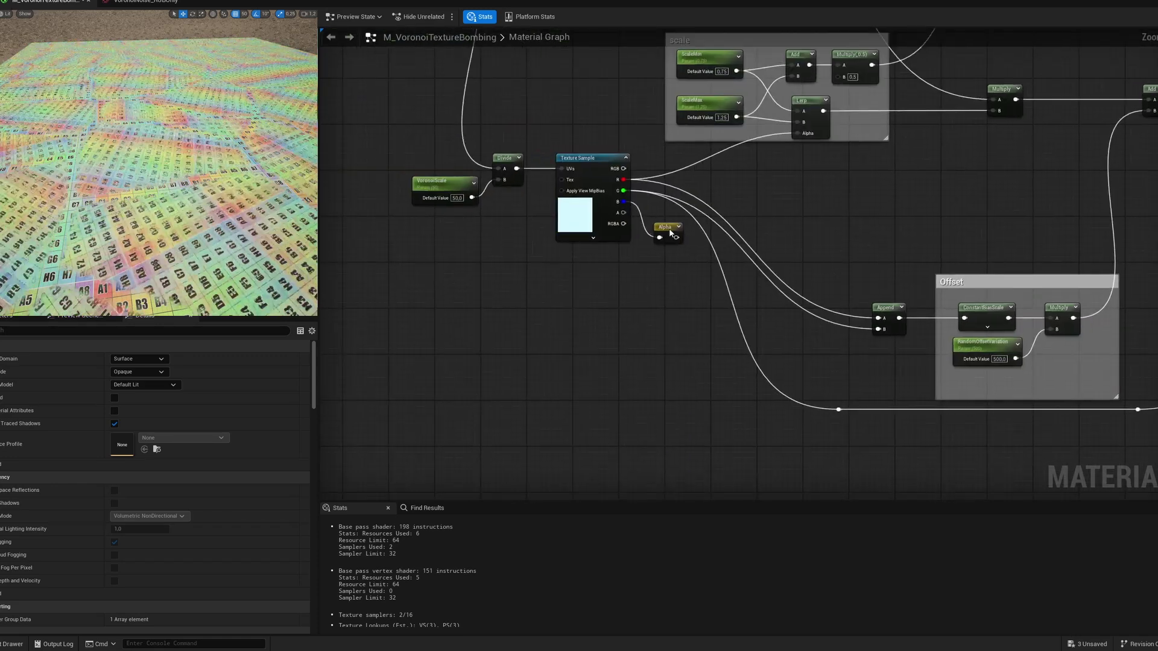
Review the Voronoi channel links across the scale, Offset and Rotation groups up to the final texture samples.
{"action": "scroll", "coordinate": [671, 234], "scroll_direction": "up", "scroll_amount": 1}
{"action": "scroll", "coordinate": [671, 234], "scroll_direction": "down", "scroll_amount": 2}
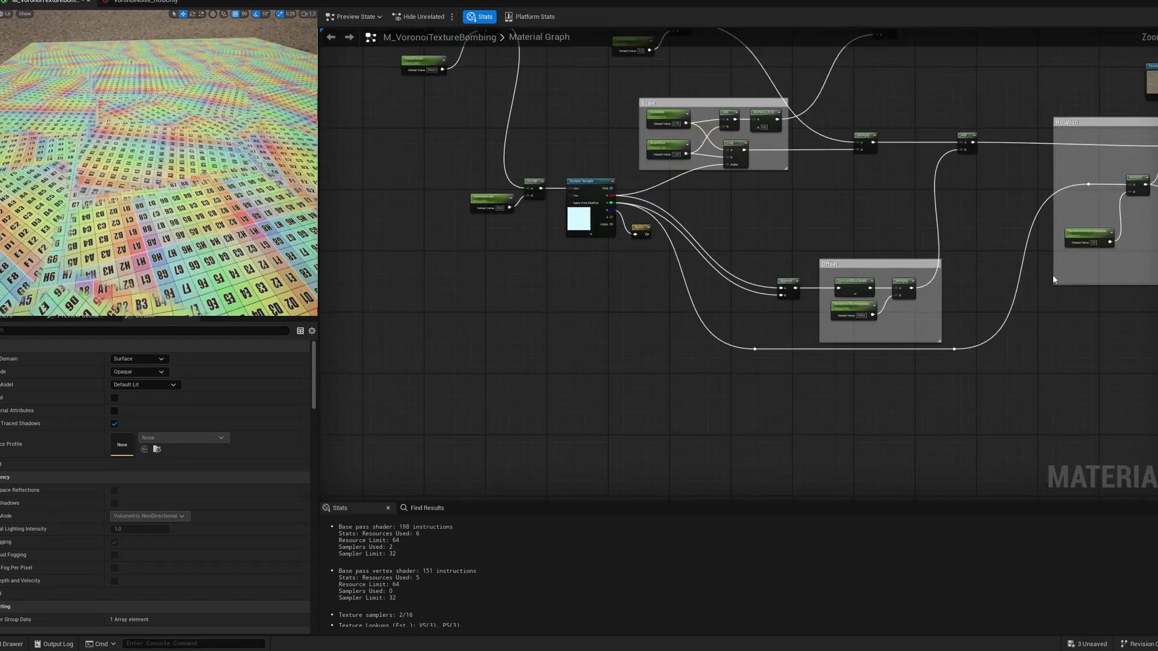
{"action": "right_click_drag", "start_coordinate": [1053, 279], "coordinate": [744, 291]}
{"action": "right_click_drag", "start_coordinate": [439, 225], "coordinate": [646, 228]}
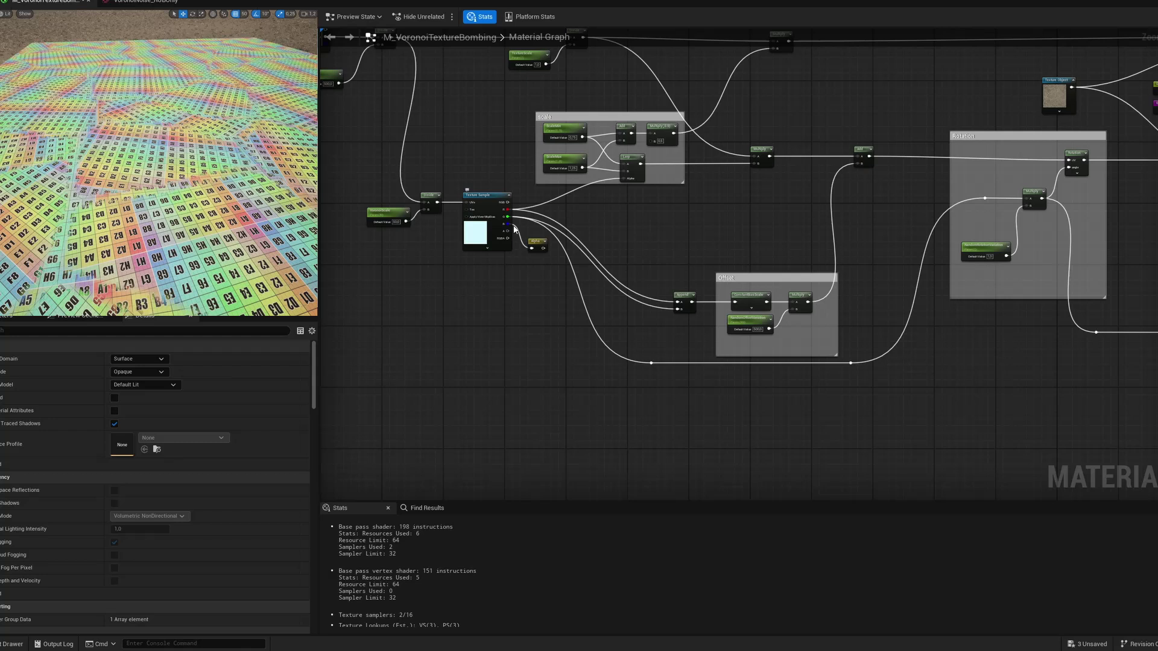
{"action": "right_click_drag", "start_coordinate": [928, 260], "coordinate": [632, 274]}
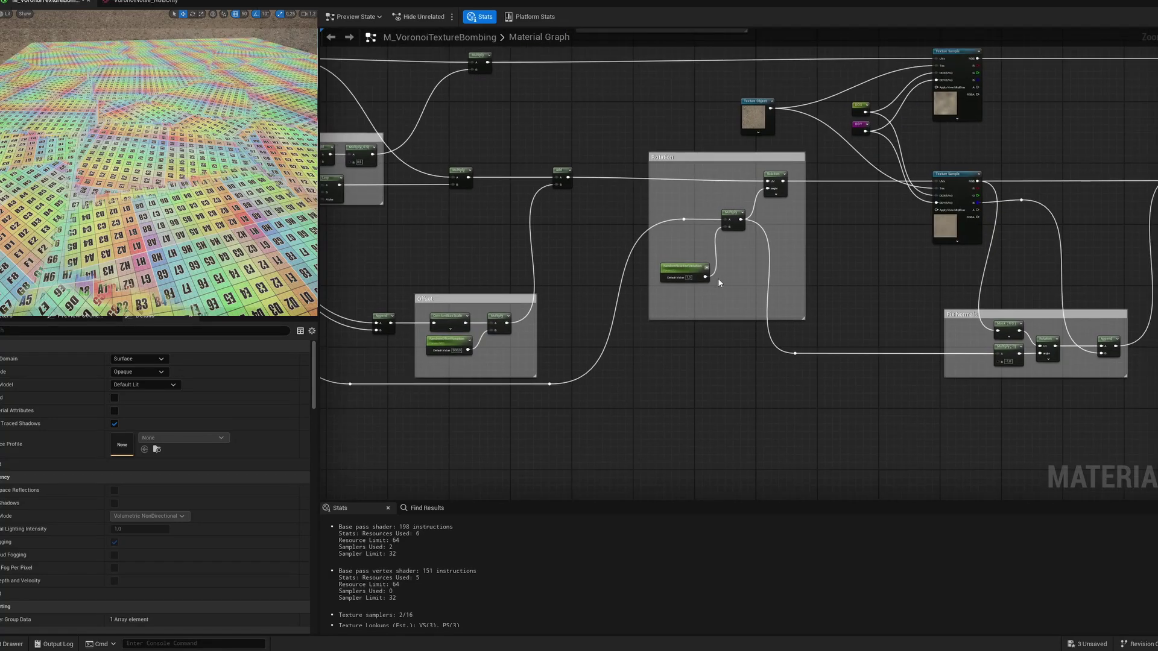
{"action": "right_click_drag", "start_coordinate": [717, 282], "coordinate": [595, 323]}
Follow the rotated UVs into the lower Texture Sample and select it to check its explicit derivative mip mode and DDX/DDY inputs.
{"action": "scroll", "coordinate": [642, 258], "scroll_direction": "up", "scroll_amount": 3}
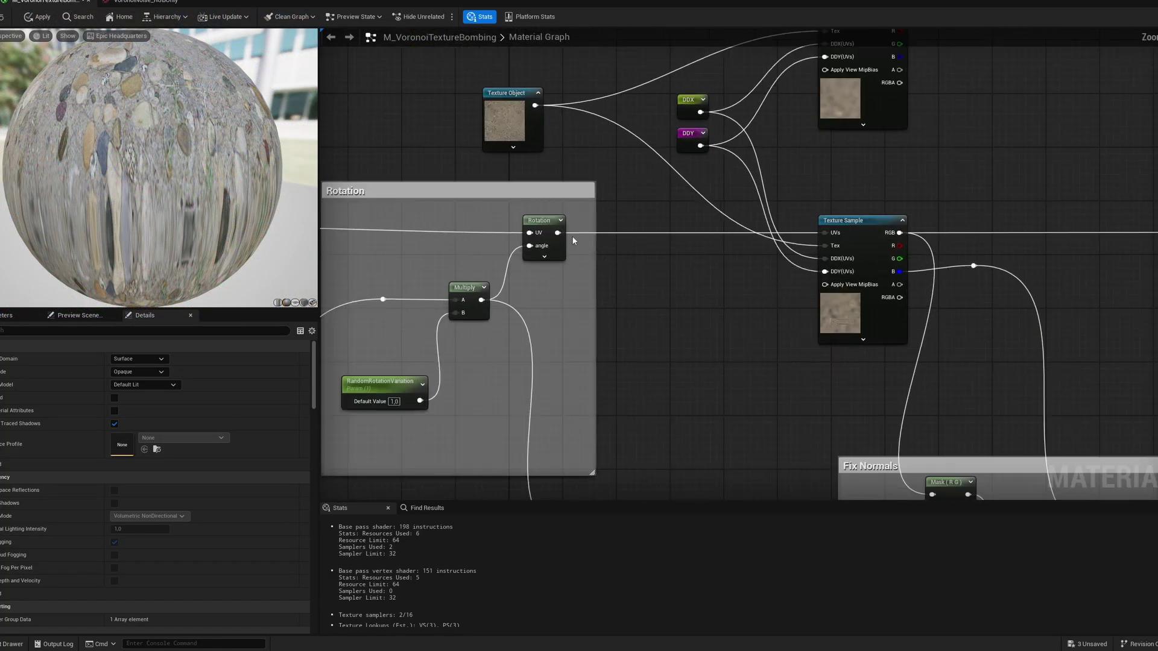
{"action": "right_click_drag", "start_coordinate": [720, 272], "coordinate": [650, 271]}
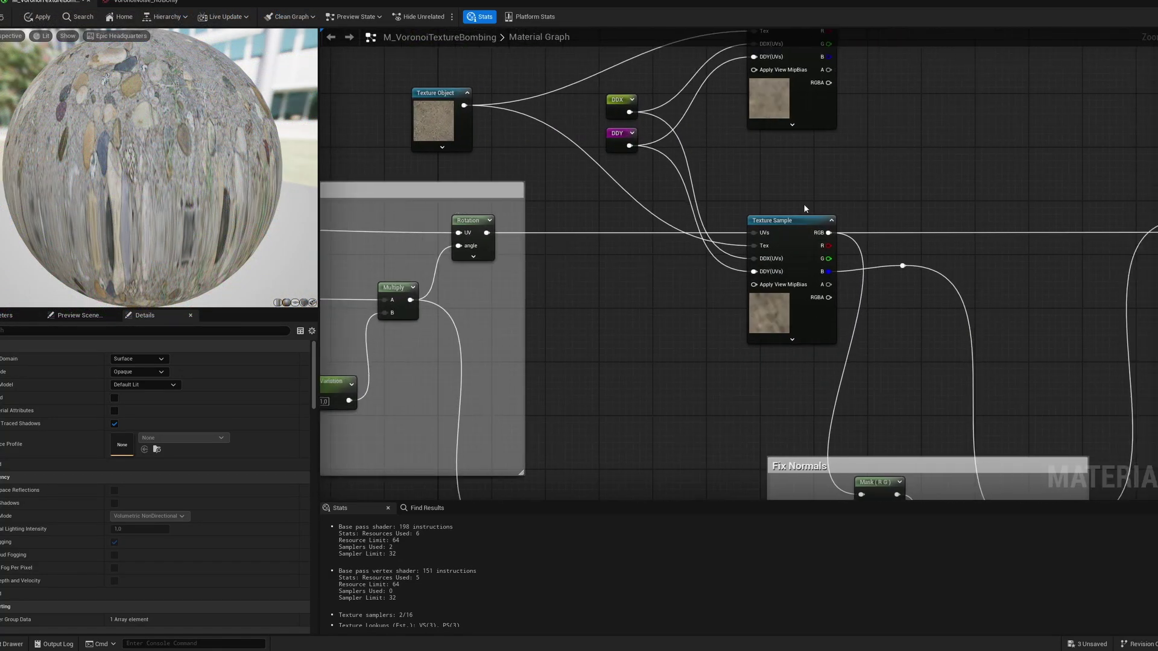
{"action": "left_click", "coordinate": [790, 237]}
{"action": "right_click_drag", "start_coordinate": [811, 164], "coordinate": [715, 278]}
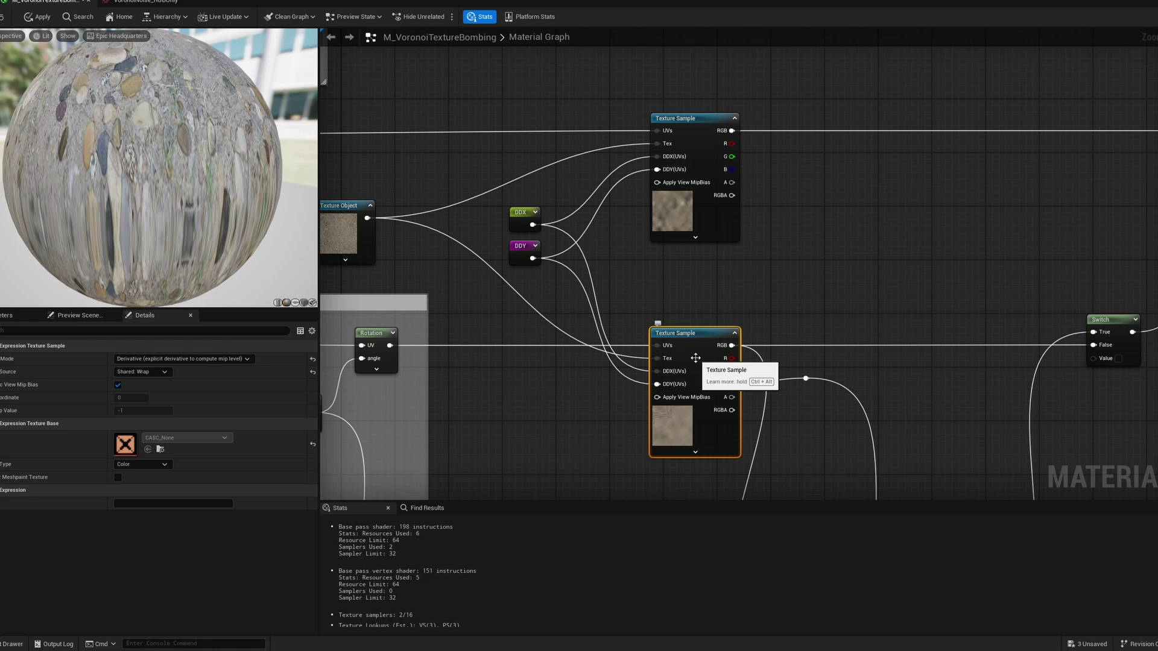
Select the Texture Object and the two Texture Samples it feeds, shifting the Texture Object and the upper sample slightly.
{"action": "right_click_drag", "start_coordinate": [583, 358], "coordinate": [729, 341]}
{"action": "left_click", "coordinate": [483, 212]}
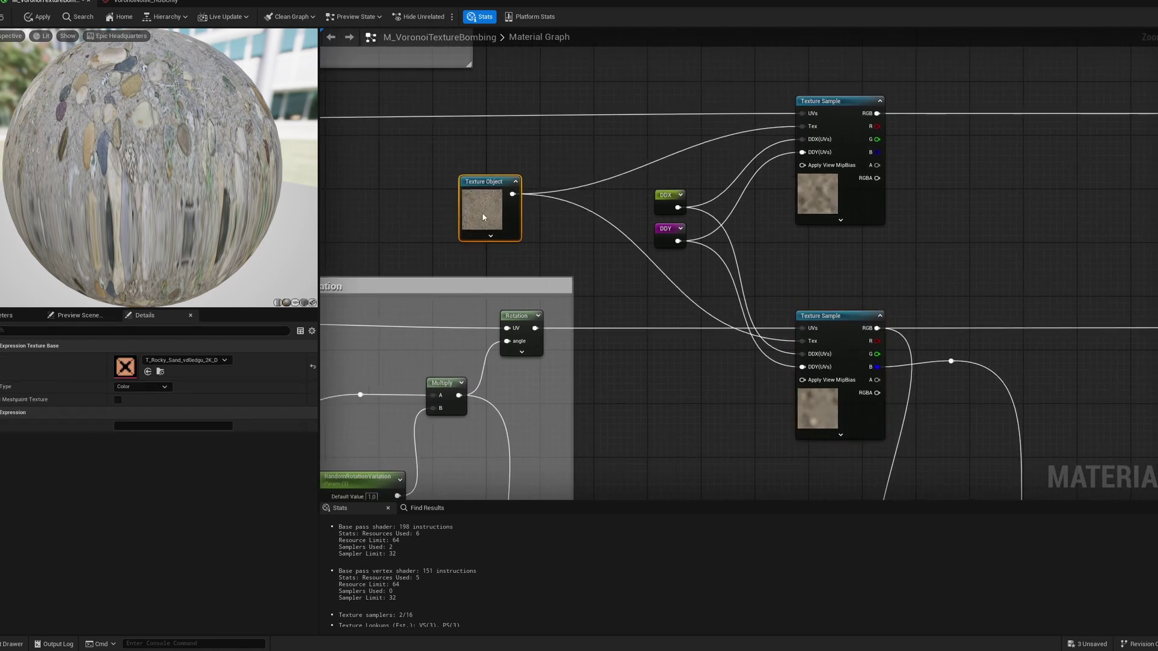
{"action": "left_click_drag", "start_coordinate": [482, 212], "coordinate": [462, 206]}
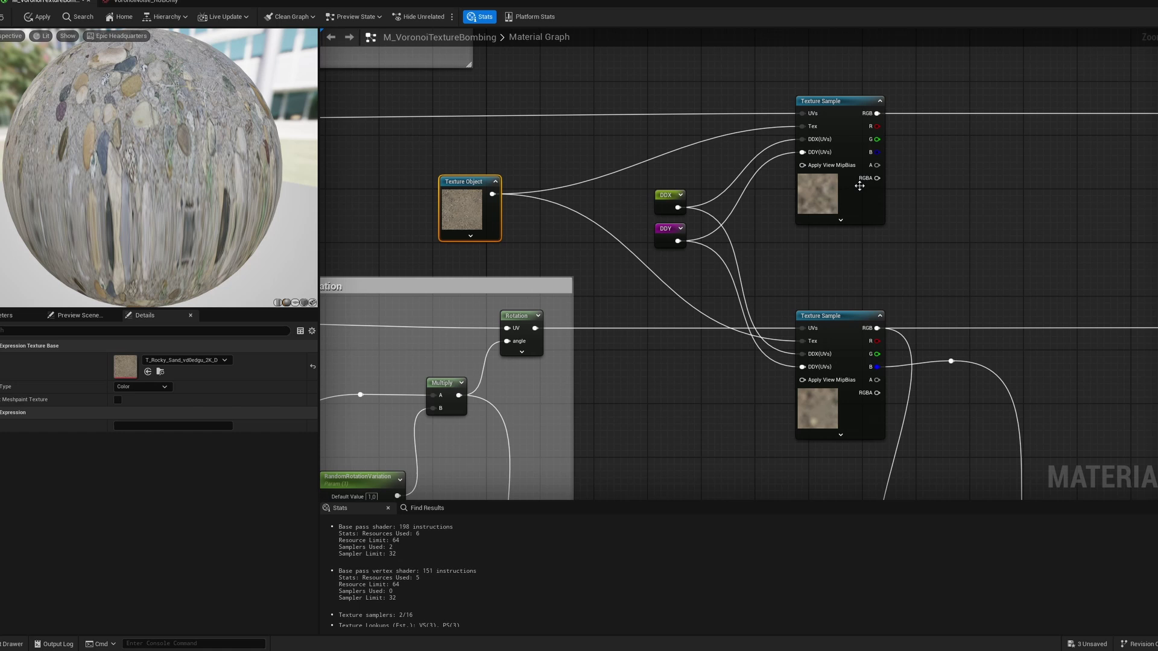
{"action": "left_click", "coordinate": [828, 341]}
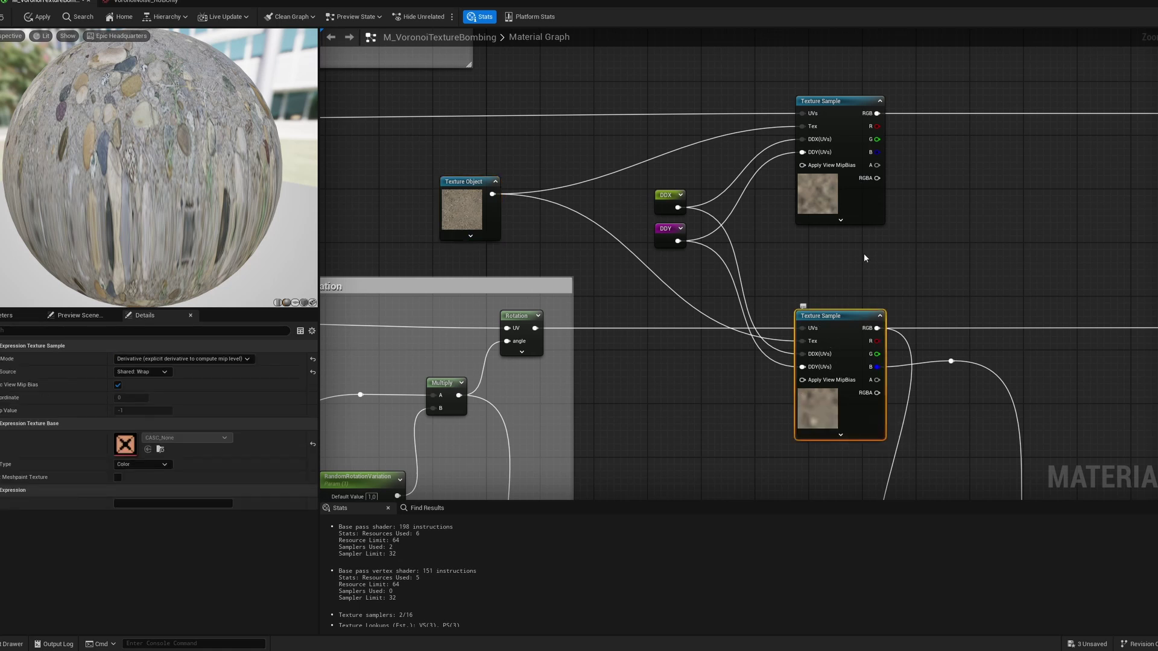
{"action": "left_click", "coordinate": [809, 202]}
{"action": "left_click_drag", "start_coordinate": [809, 202], "coordinate": [816, 202]}
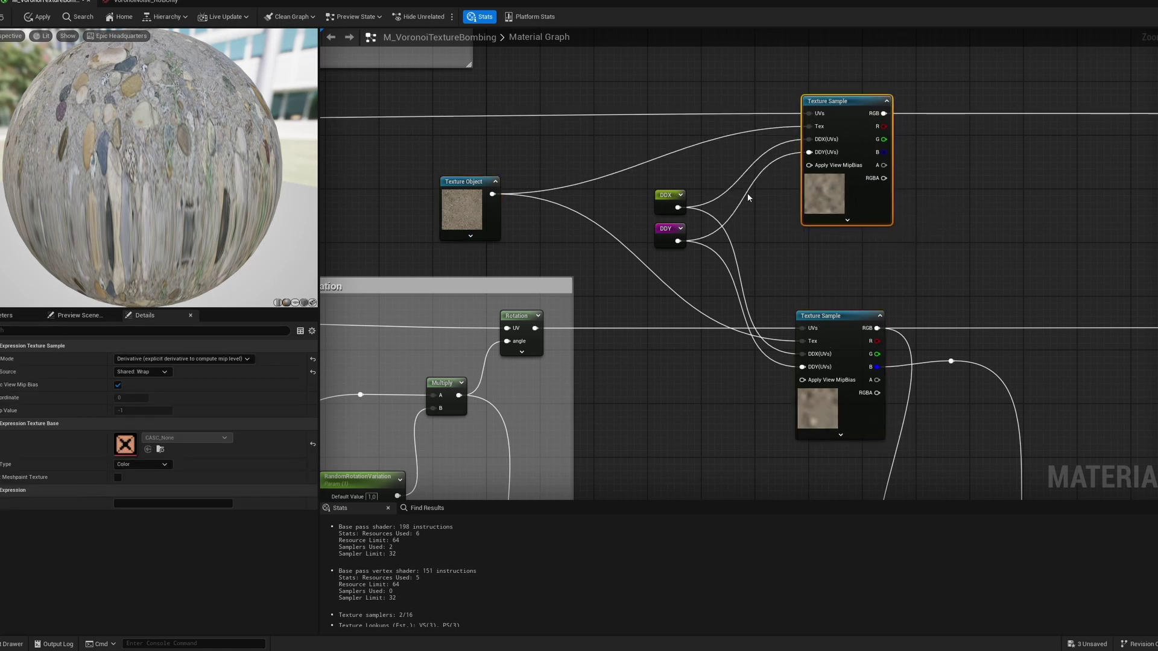
Trace the upper Texture Sample's UVs back through the Multiply node to the Divide node and the scale group's ScaleMin and ScaleMax average.
{"action": "right_click_drag", "start_coordinate": [547, 157], "coordinate": [959, 219]}
{"action": "right_click_drag", "start_coordinate": [514, 223], "coordinate": [870, 245]}
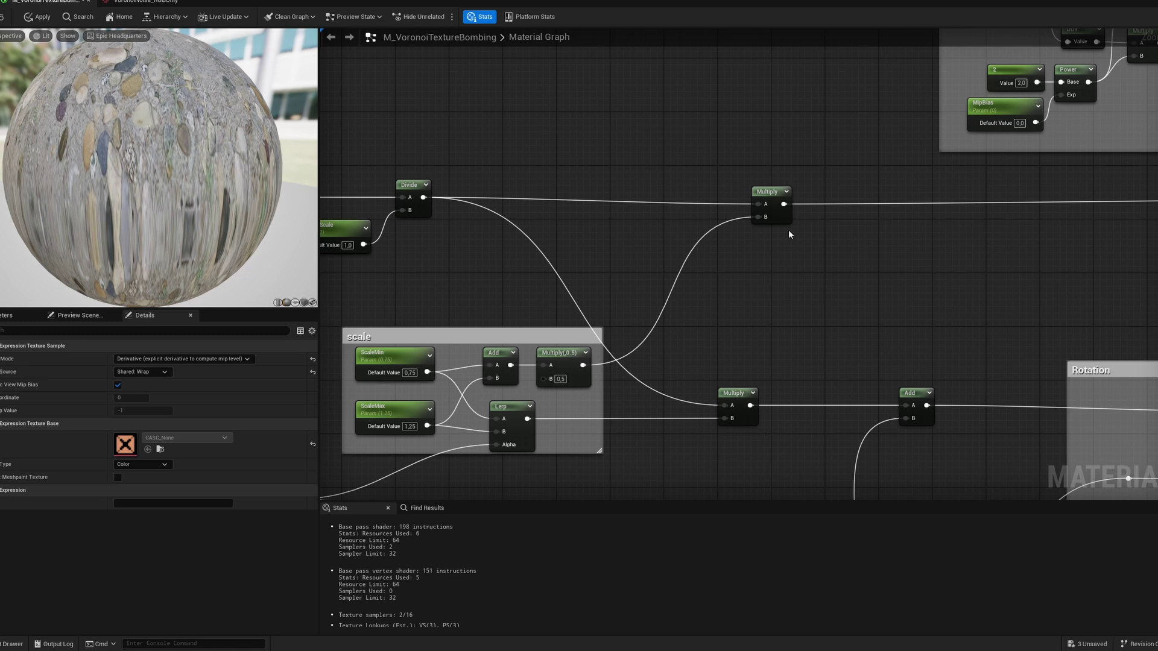
{"action": "right_click_drag", "start_coordinate": [581, 310], "coordinate": [686, 277]}
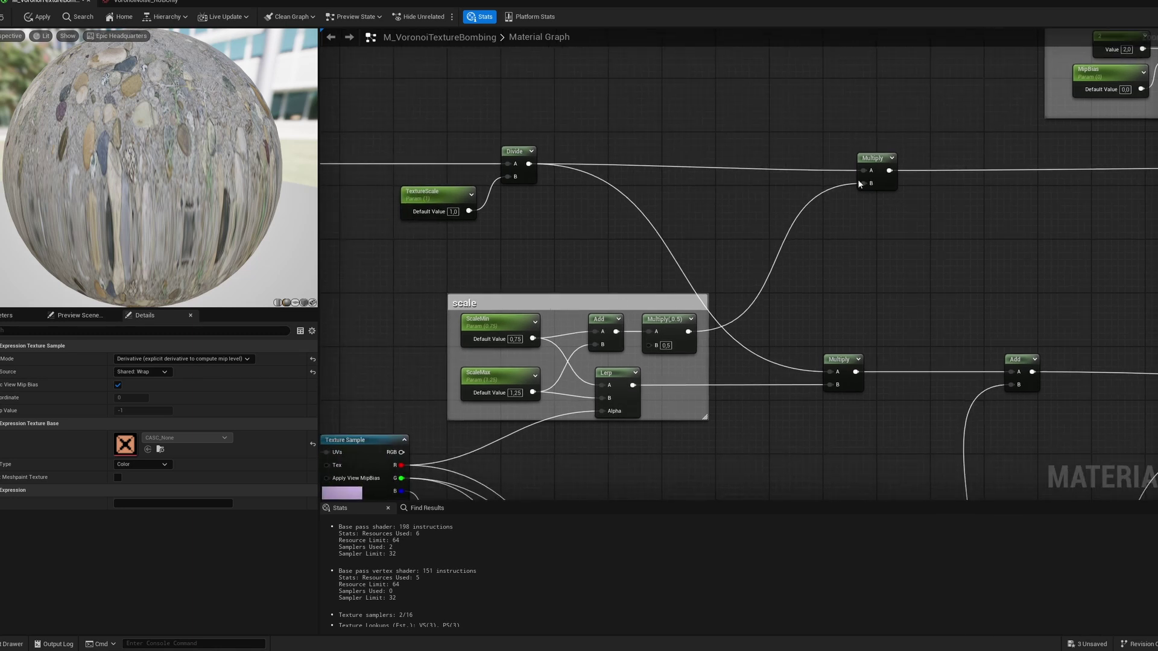
{"action": "right_click_drag", "start_coordinate": [1067, 210], "coordinate": [456, 195]}
{"action": "right_click_drag", "start_coordinate": [729, 184], "coordinate": [364, 181]}
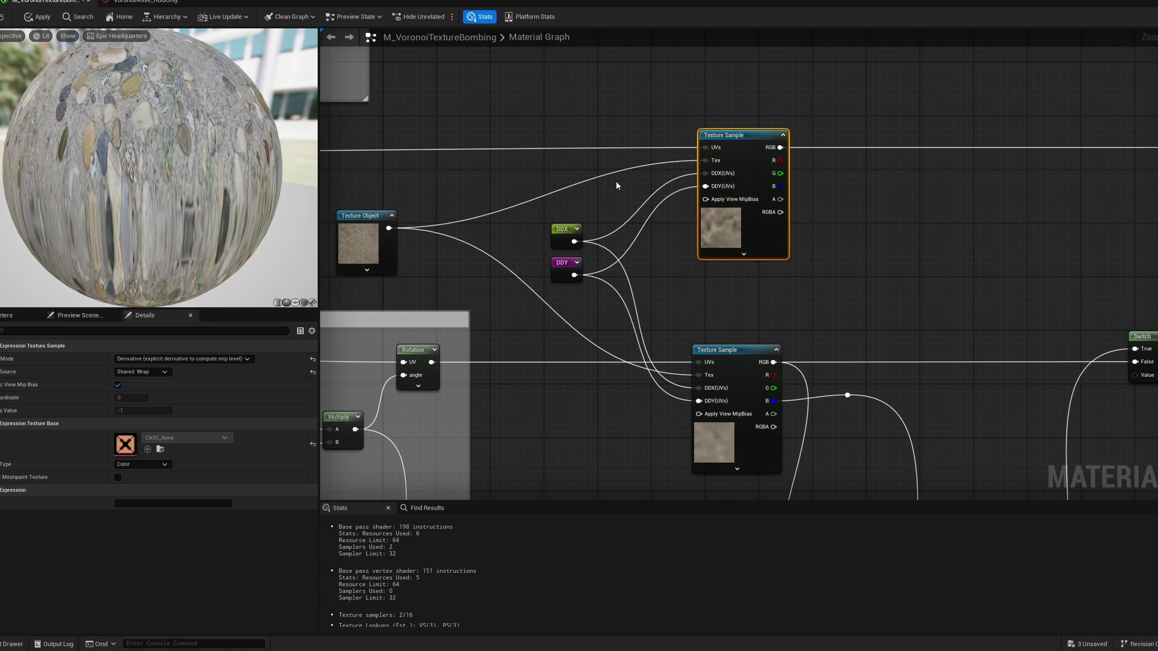
Select the lower Texture Sample and compare its links from Rotation, Texture Object, DDX and DDY with those of the upper sample.
{"action": "right_click_drag", "start_coordinate": [713, 372], "coordinate": [785, 347]}
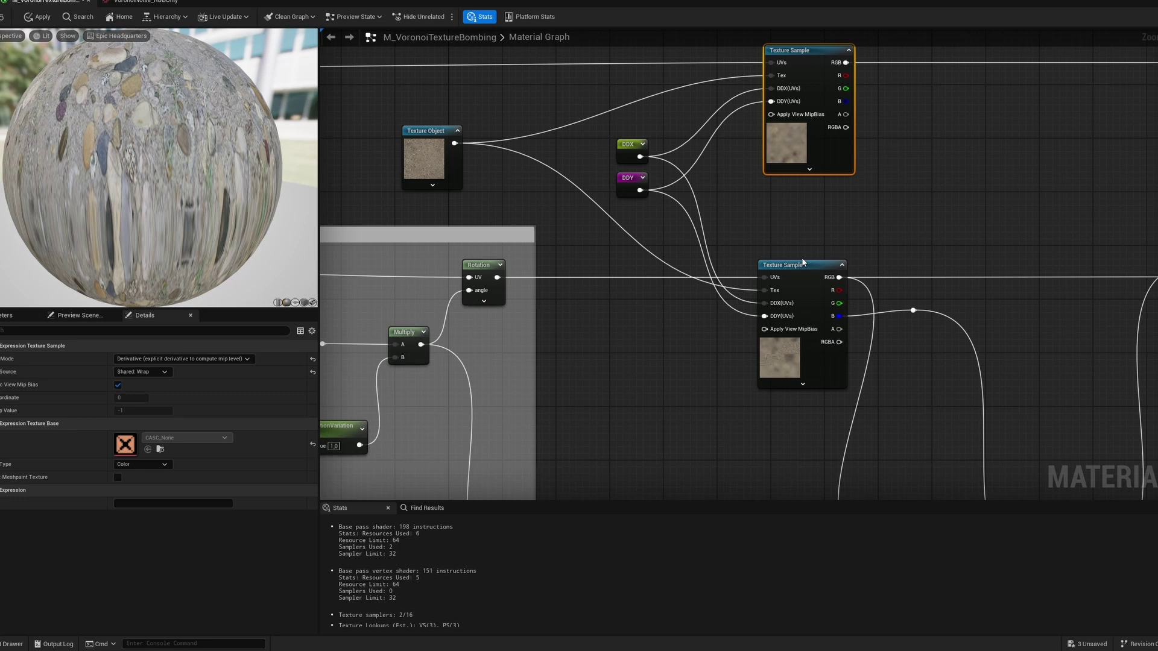
{"action": "left_click", "coordinate": [784, 347]}
{"action": "right_click_drag", "start_coordinate": [673, 381], "coordinate": [733, 272]}
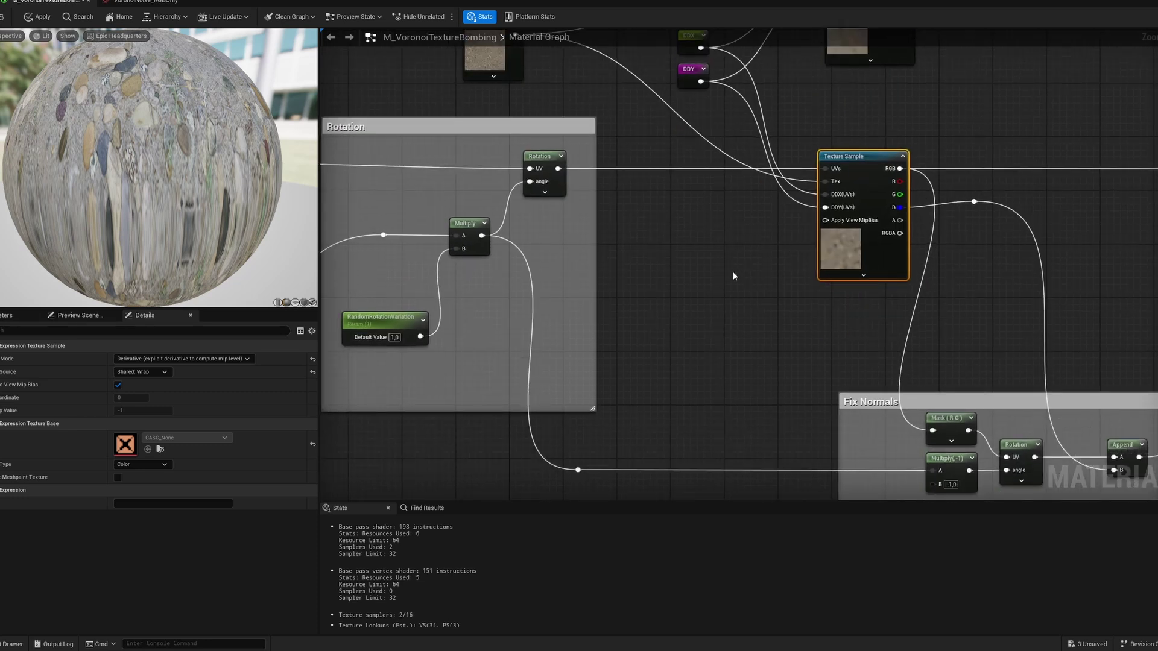
{"action": "right_click_drag", "start_coordinate": [762, 259], "coordinate": [671, 436]}
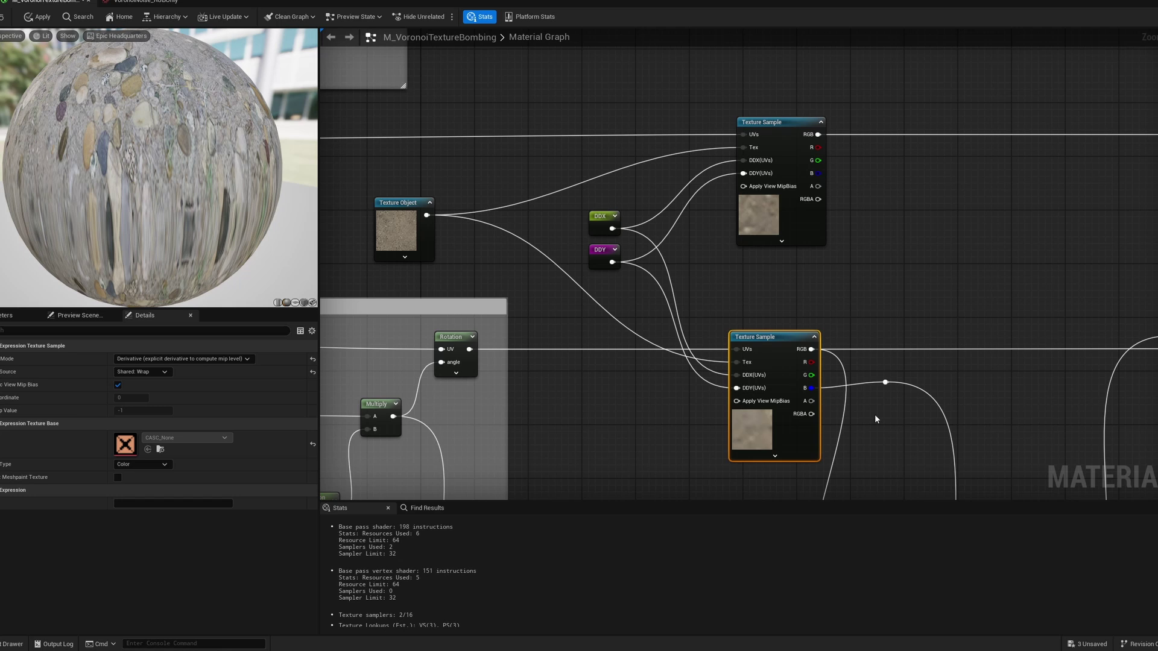
{"action": "right_click_drag", "start_coordinate": [888, 304], "coordinate": [829, 341]}
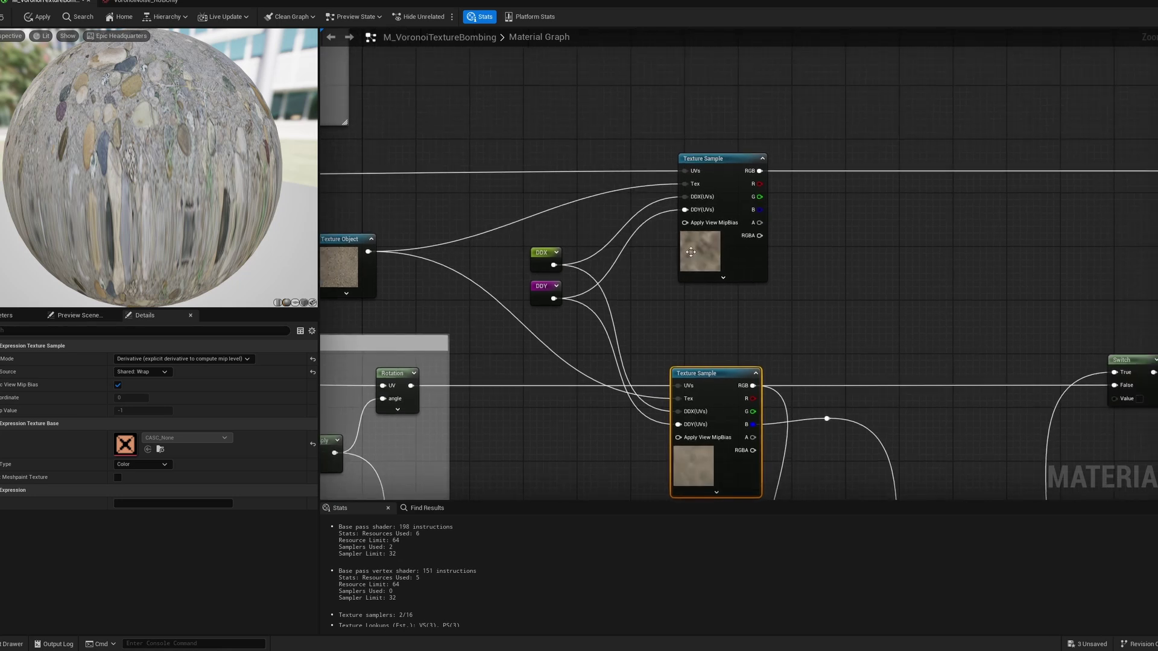
{"action": "right_click_drag", "start_coordinate": [638, 348], "coordinate": [776, 280]}
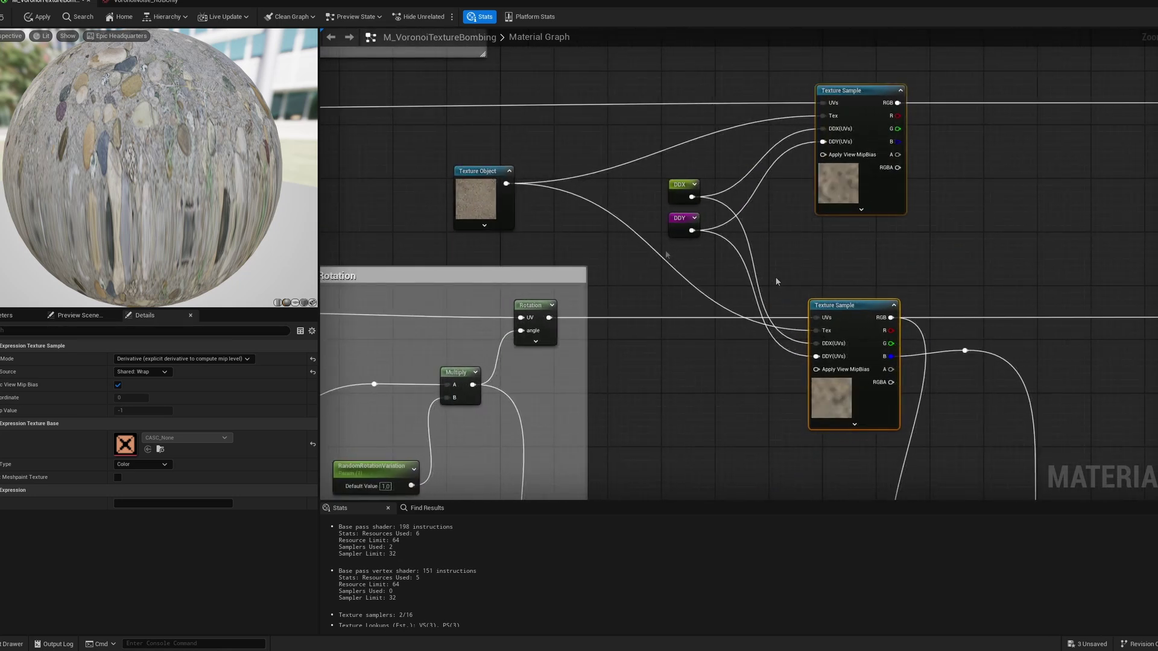
Inspect the upper Texture Sample's mip value mode options without changing them, and select the DDX and DDY nodes feeding both samples.
{"action": "left_click", "coordinate": [835, 202]}
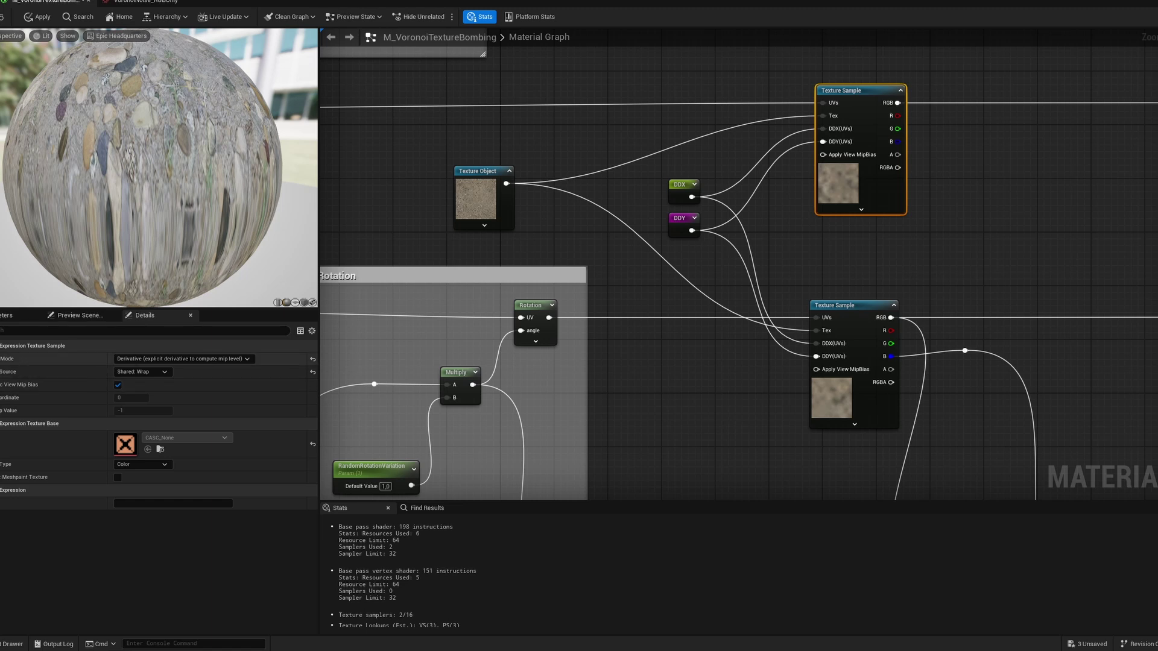
{"action": "left_click", "coordinate": [215, 359]}
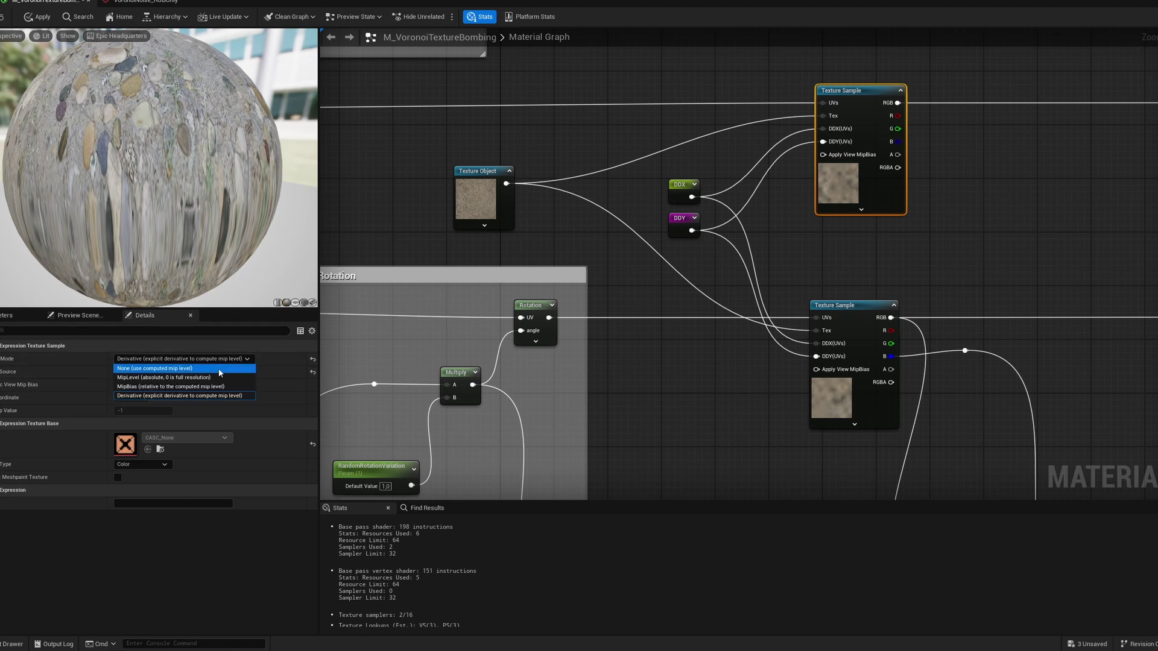
{"action": "left_click", "coordinate": [632, 375]}
{"action": "left_click", "coordinate": [690, 374]}
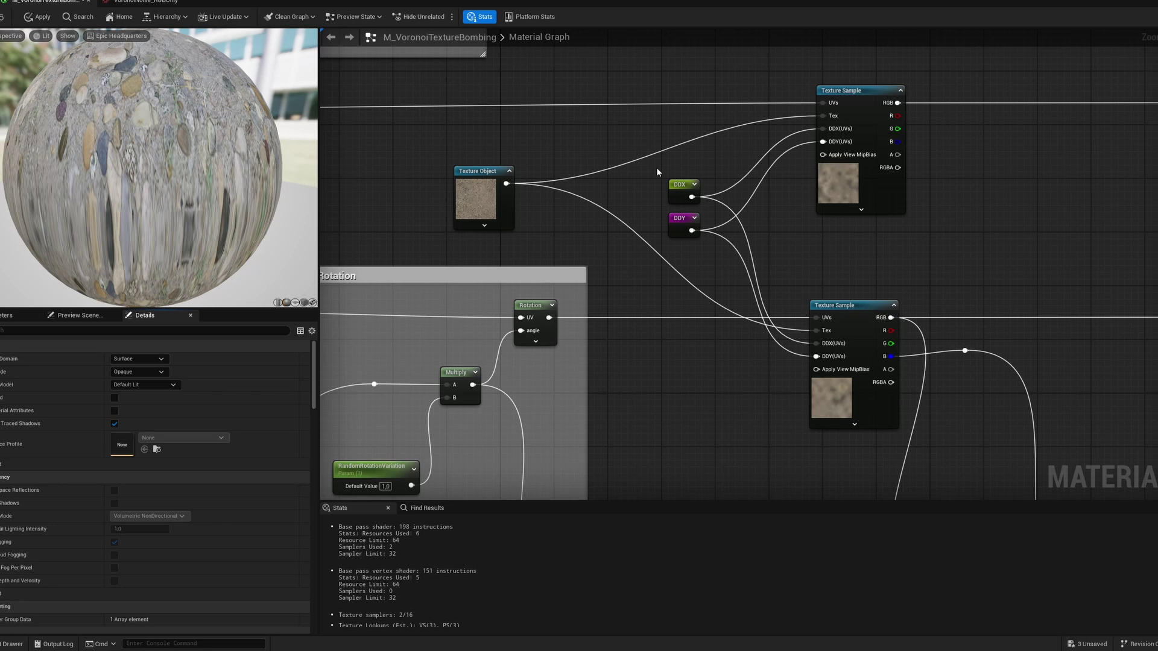
{"action": "left_click_drag", "start_coordinate": [656, 170], "coordinate": [727, 244]}
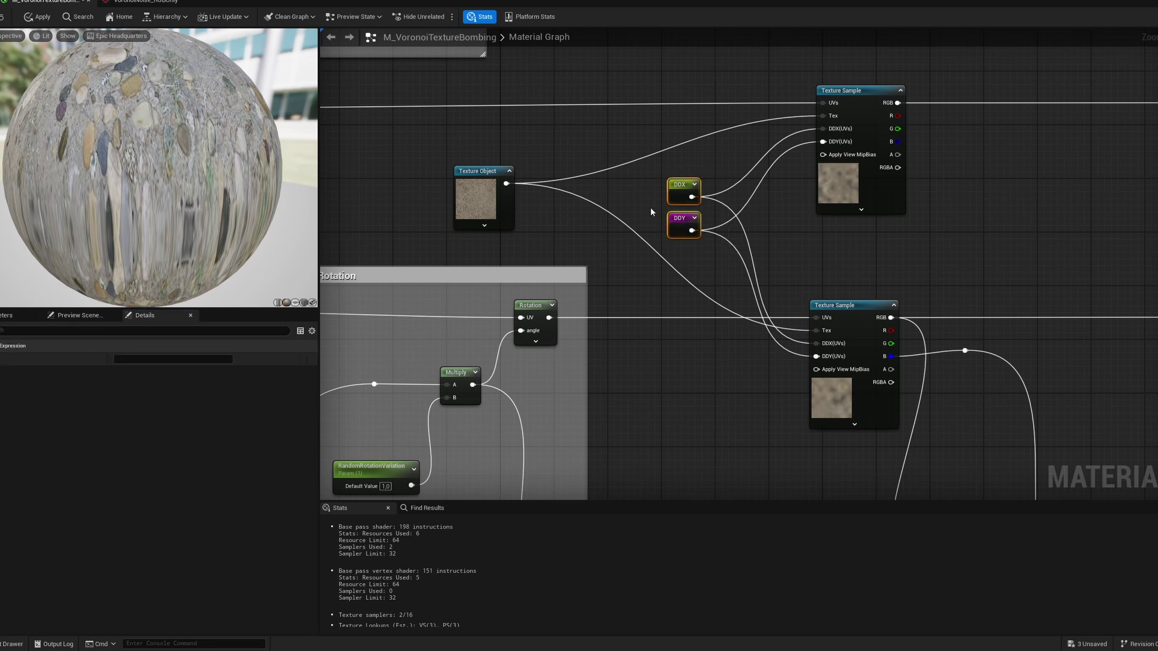
{"action": "left_click", "coordinate": [868, 199]}
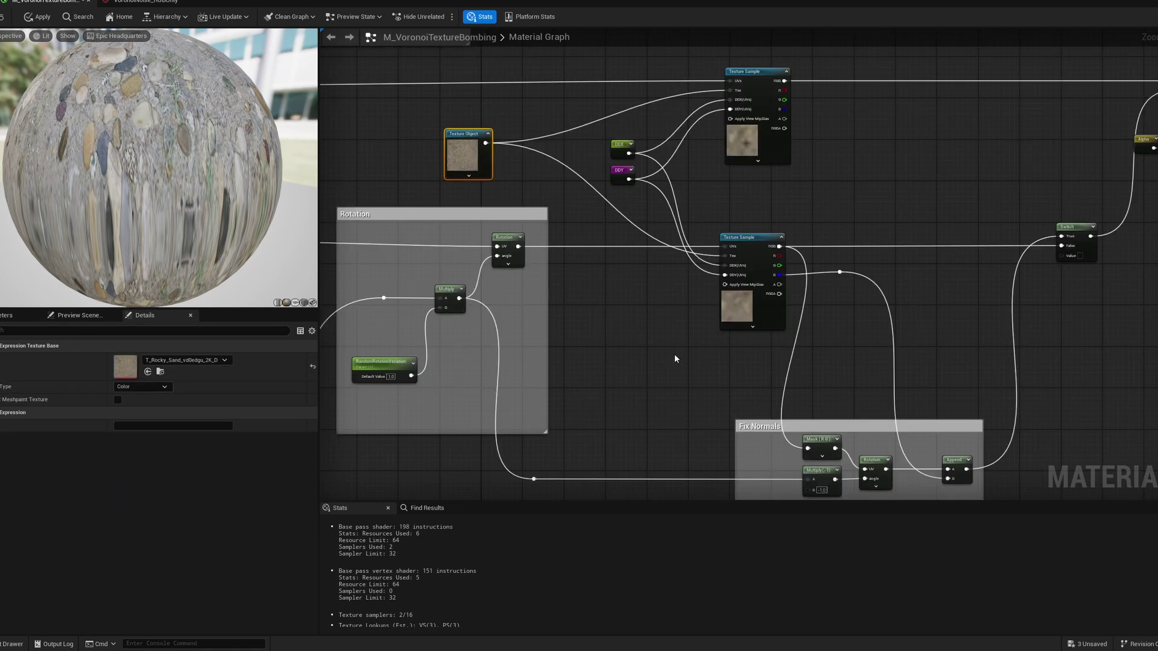
Trace the rotation angle's link into the Fix Normals group and select its Multiply(-1) and Rotation nodes for inspection.
{"action": "right_click_drag", "start_coordinate": [675, 355], "coordinate": [599, 274]}
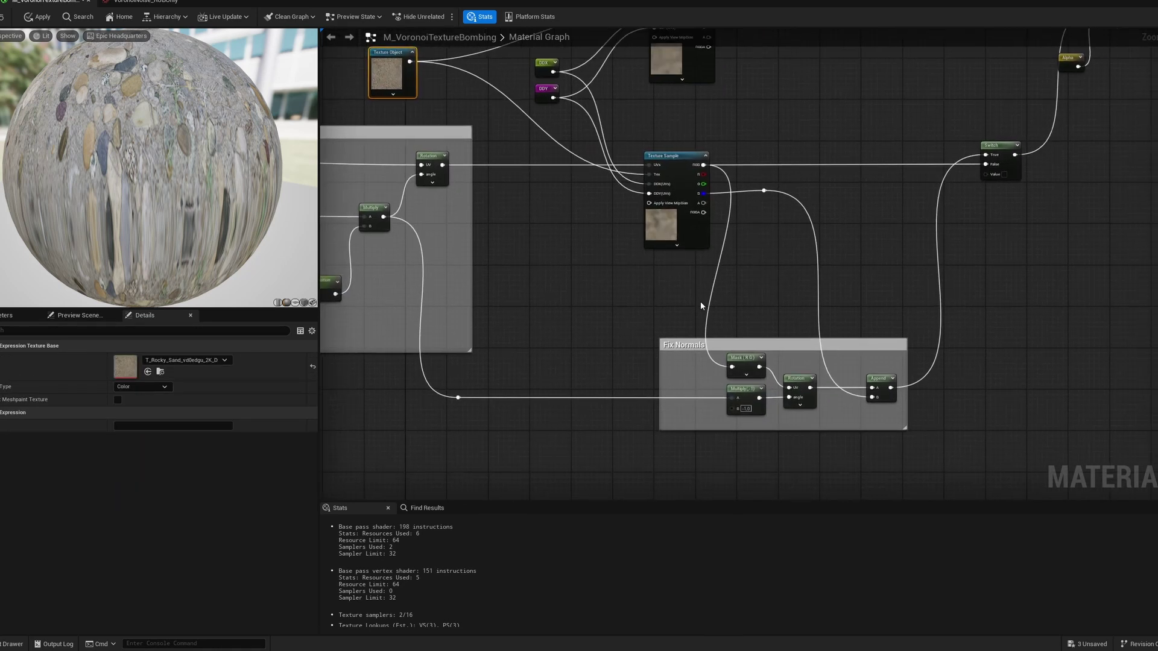
{"action": "scroll", "coordinate": [672, 328], "scroll_direction": "up", "scroll_amount": 2}
{"action": "right_click_drag", "start_coordinate": [686, 338], "coordinate": [611, 326]}
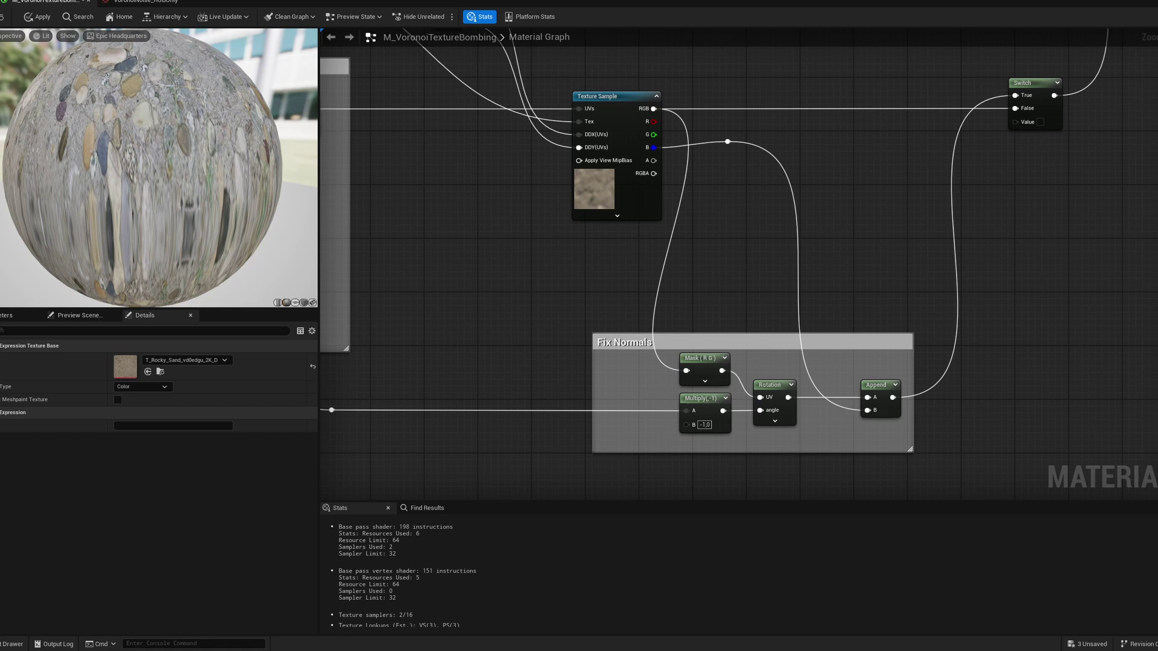
{"action": "right_click_drag", "start_coordinate": [576, 304], "coordinate": [760, 321]}
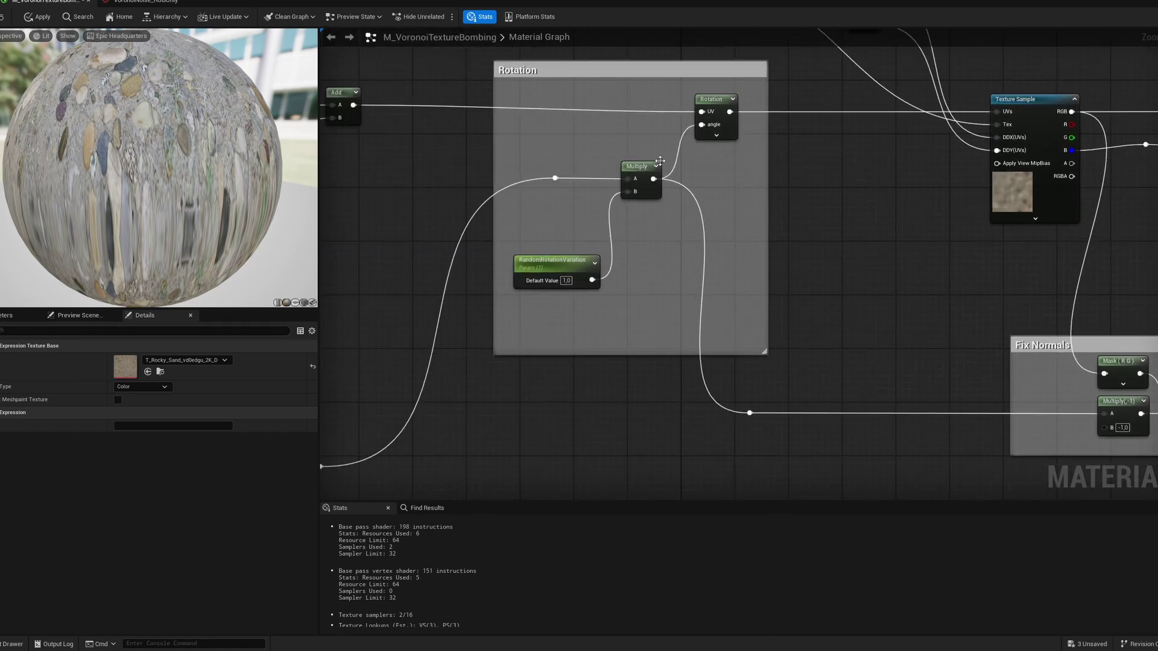
{"action": "right_click_drag", "start_coordinate": [844, 371], "coordinate": [535, 318]}
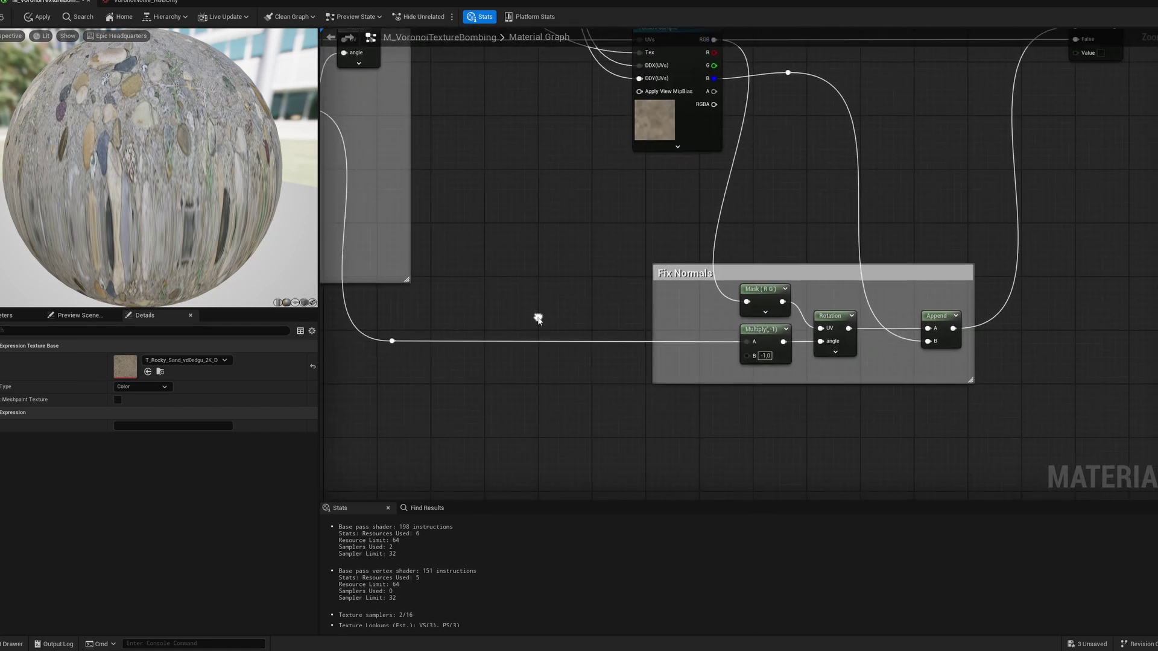
{"action": "left_click", "coordinate": [744, 346]}
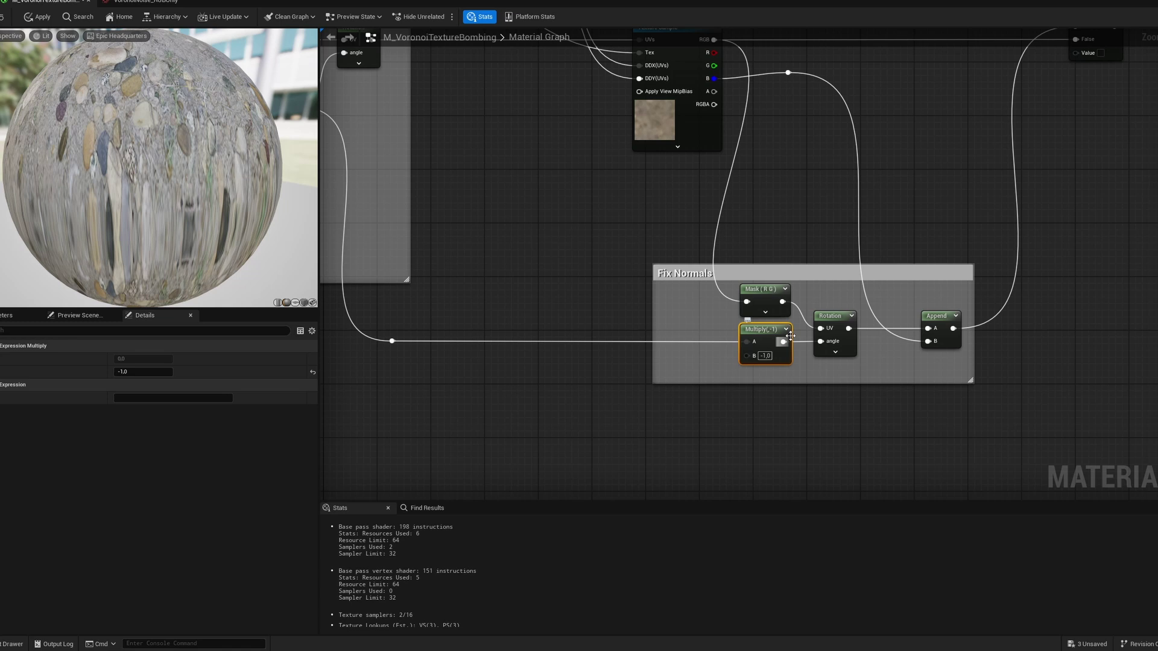
{"action": "right_click_drag", "start_coordinate": [807, 360], "coordinate": [737, 369]}
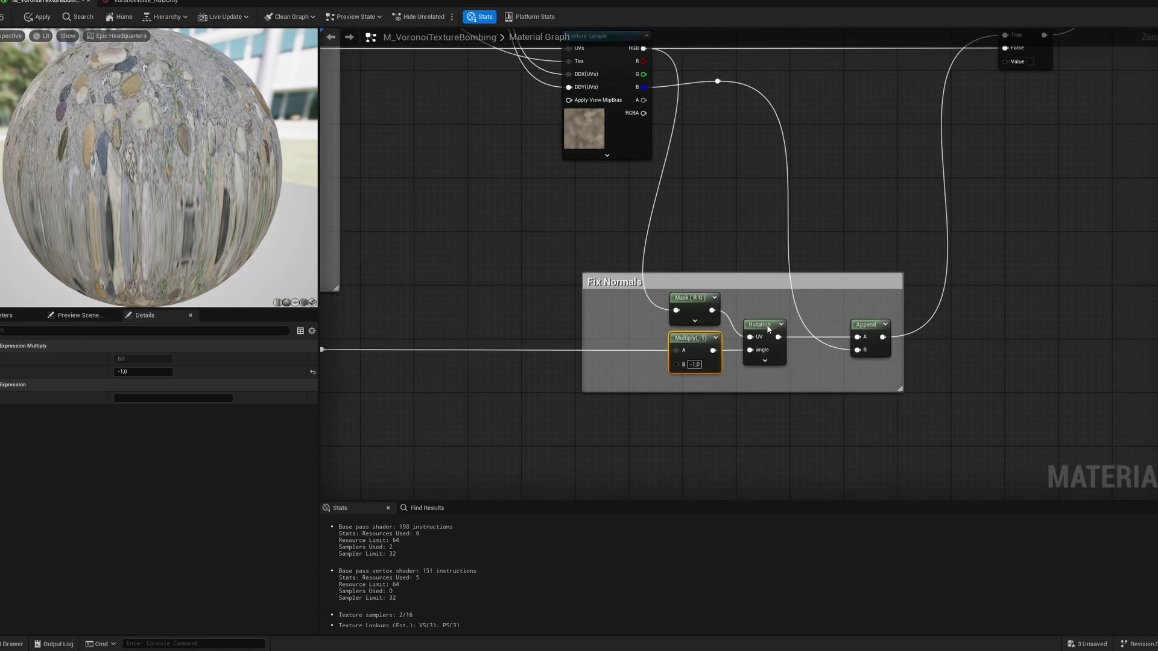
{"action": "left_click_drag", "start_coordinate": [764, 329], "coordinate": [771, 328]}
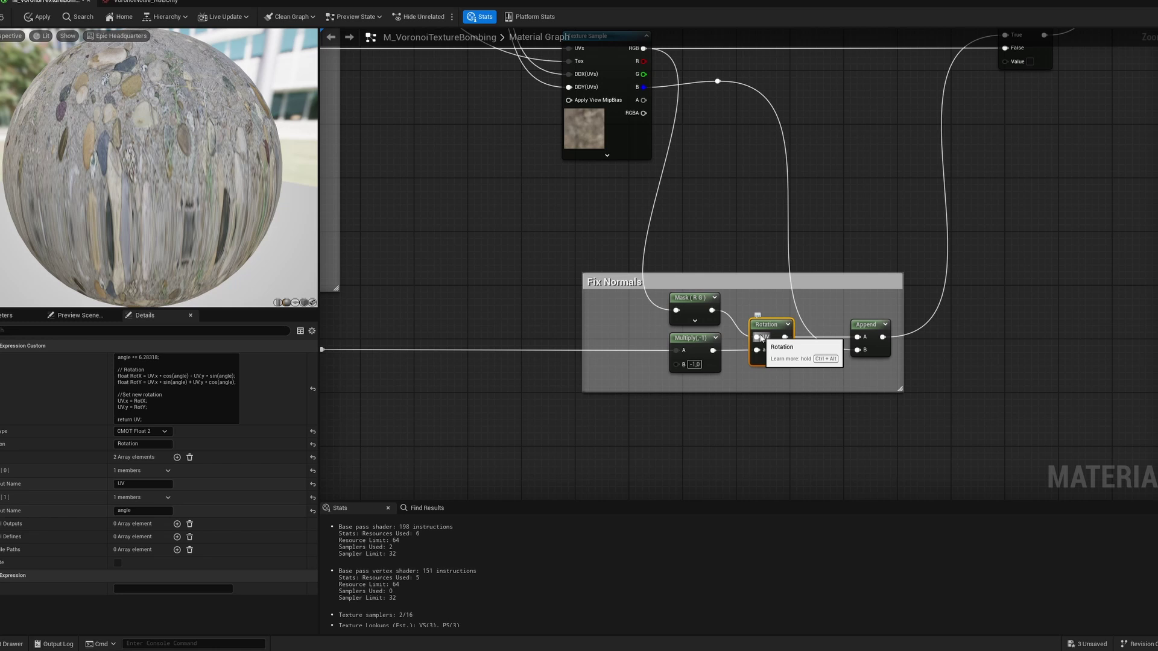
Trace the lower sample's blue channel and the rotated normals through Append to the Switch, and check the static Switch's value.
{"action": "right_click_drag", "start_coordinate": [645, 173], "coordinate": [718, 288]}
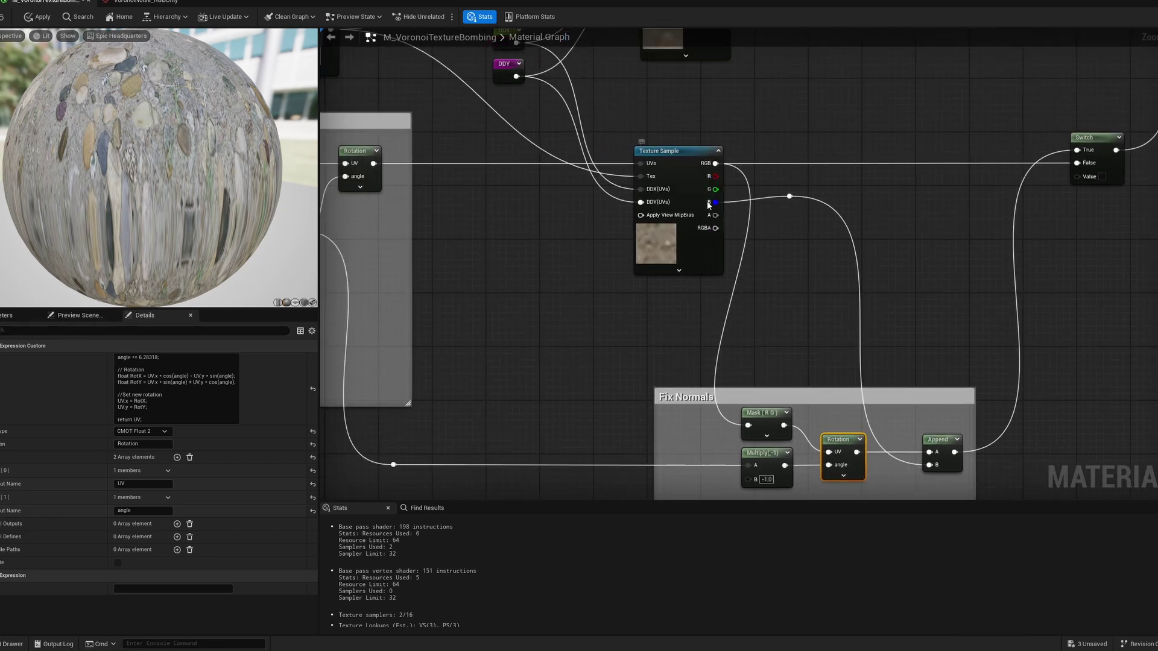
{"action": "right_click_drag", "start_coordinate": [851, 375], "coordinate": [708, 334]}
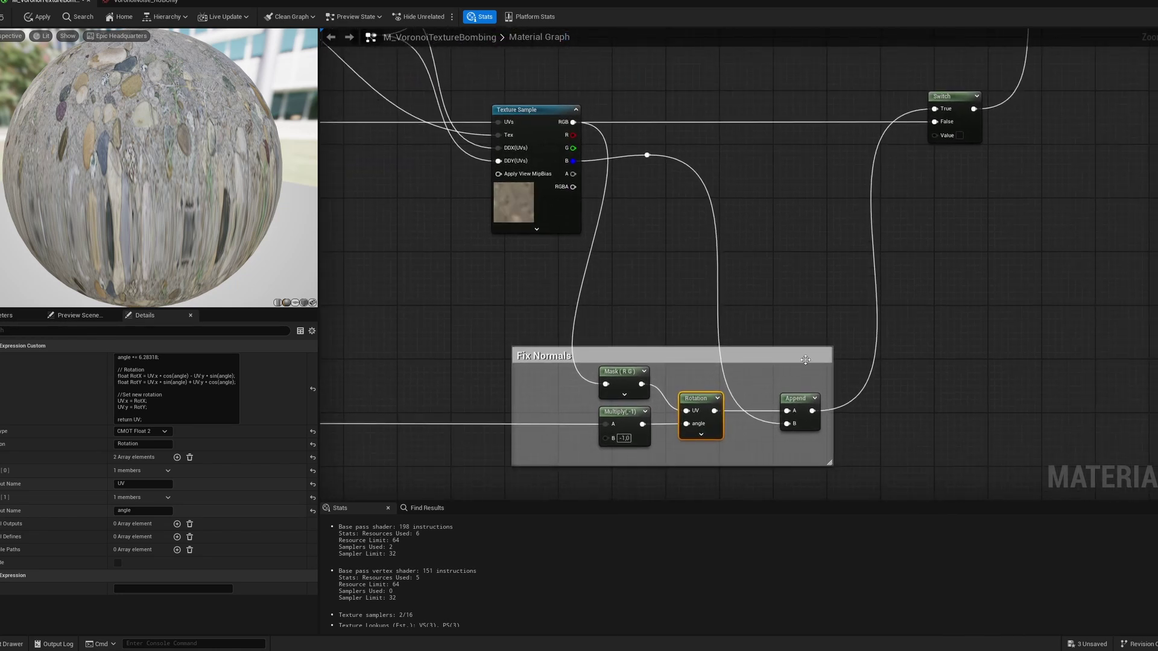
{"action": "right_click_drag", "start_coordinate": [736, 245], "coordinate": [723, 380]}
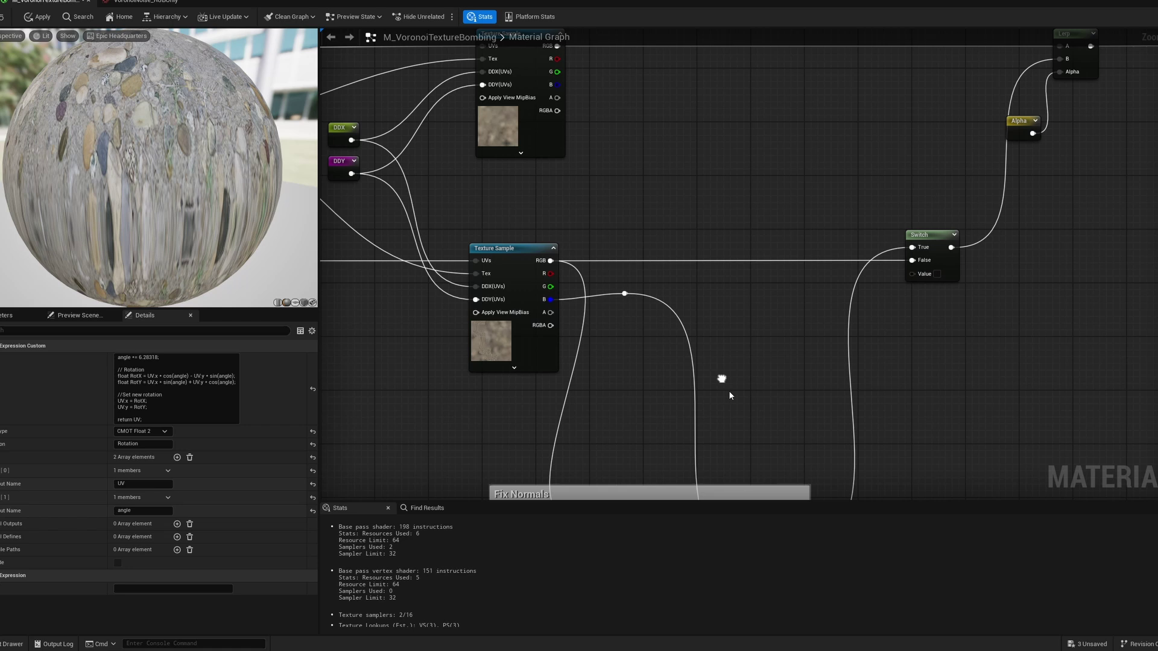
{"action": "left_click", "coordinate": [937, 247]}
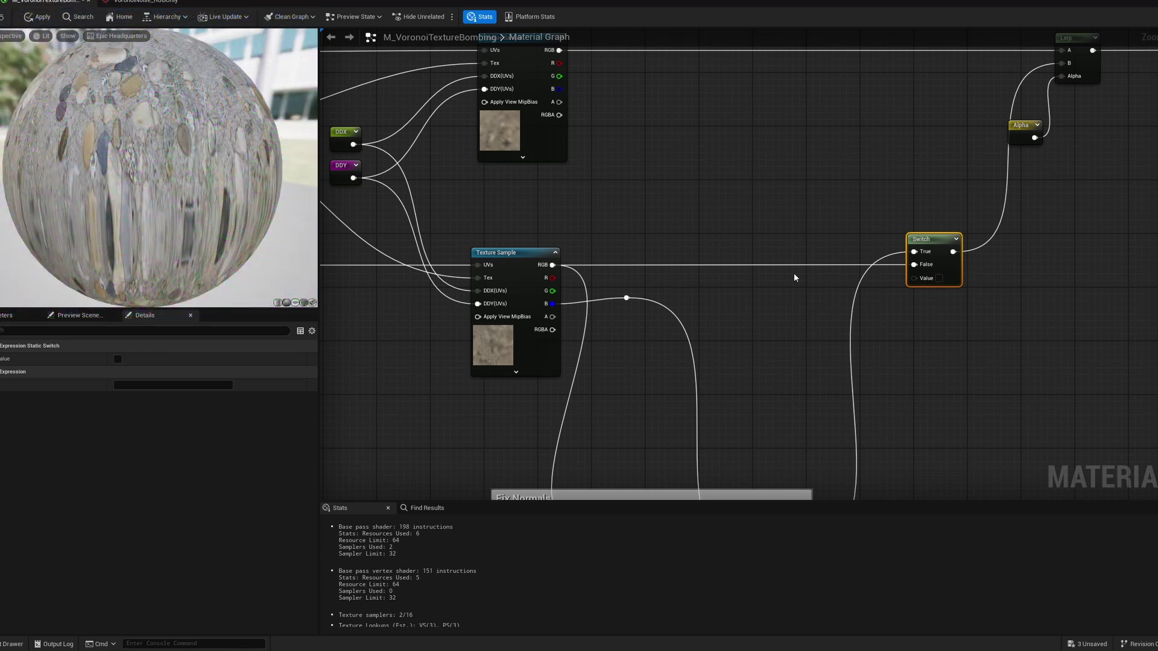
{"action": "right_click_drag", "start_coordinate": [861, 441], "coordinate": [1005, 237]}
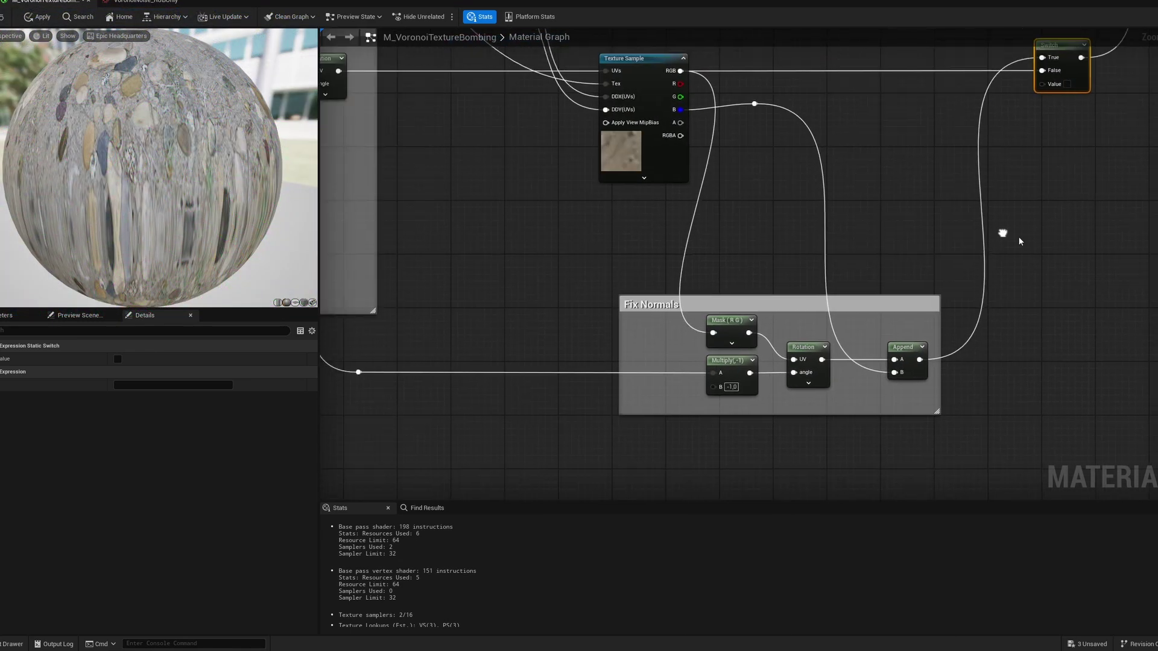
{"action": "left_click", "coordinate": [884, 320]}
{"action": "left_click", "coordinate": [682, 234]}
Follow both Texture Samples to the Lerp before the material output, and move the Alpha node directly beneath the Lerp.
{"action": "scroll", "coordinate": [682, 236], "scroll_direction": "down", "scroll_amount": 1}
{"action": "right_click_drag", "start_coordinate": [750, 226], "coordinate": [667, 432]}
{"action": "right_click_drag", "start_coordinate": [910, 235], "coordinate": [774, 260]}
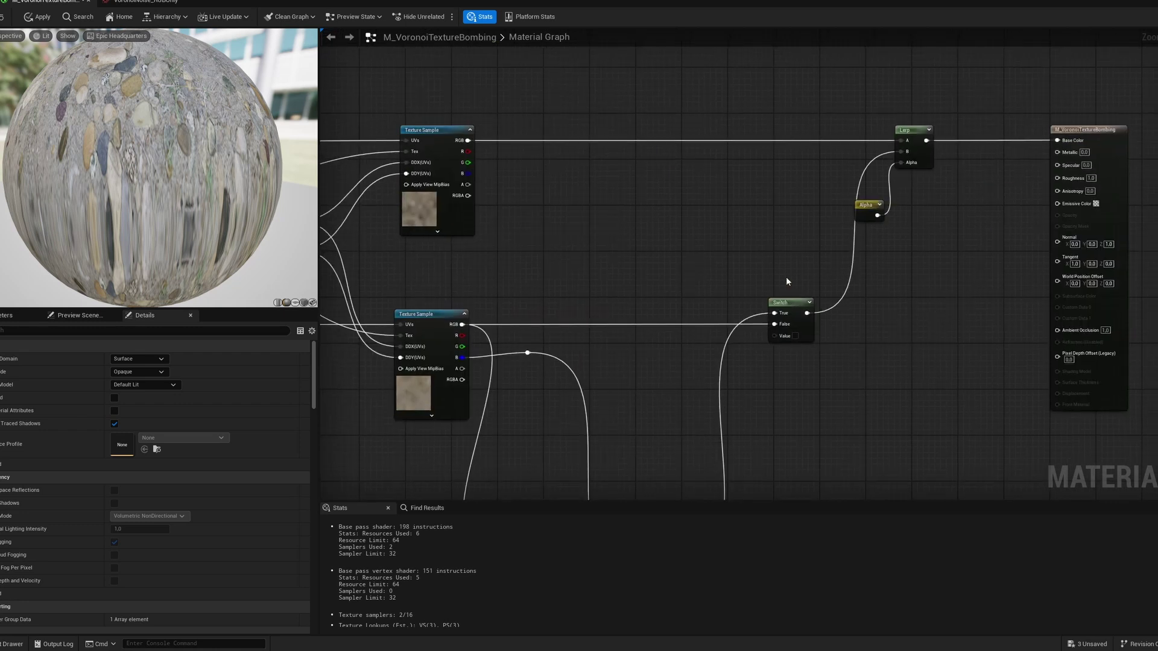
{"action": "left_click", "coordinate": [430, 199]}
{"action": "left_click", "coordinate": [425, 396]}
{"action": "left_click_drag", "start_coordinate": [870, 208], "coordinate": [906, 202]}
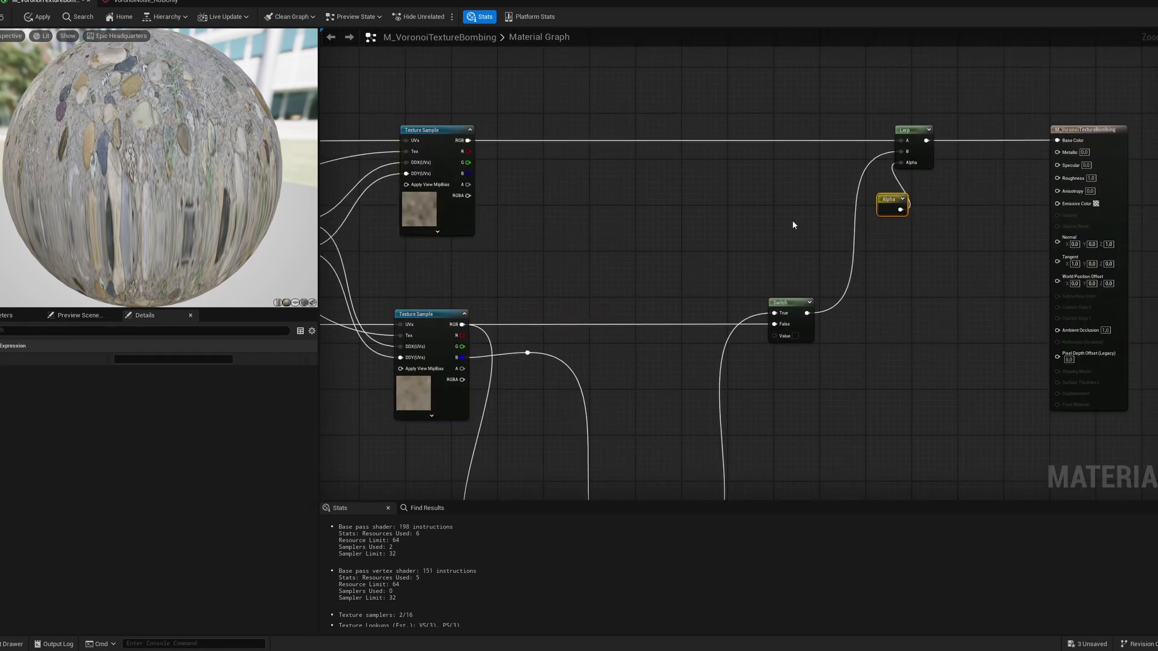
Trace the Lerp's Alpha back to the matching Alpha node on the Voronoi Texture Sample's blue channel.
{"action": "scroll", "coordinate": [751, 226], "scroll_direction": "down", "scroll_amount": 6}
{"action": "right_click_drag", "start_coordinate": [637, 280], "coordinate": [896, 268]}
{"action": "scroll", "coordinate": [597, 313], "scroll_direction": "up", "scroll_amount": 8}
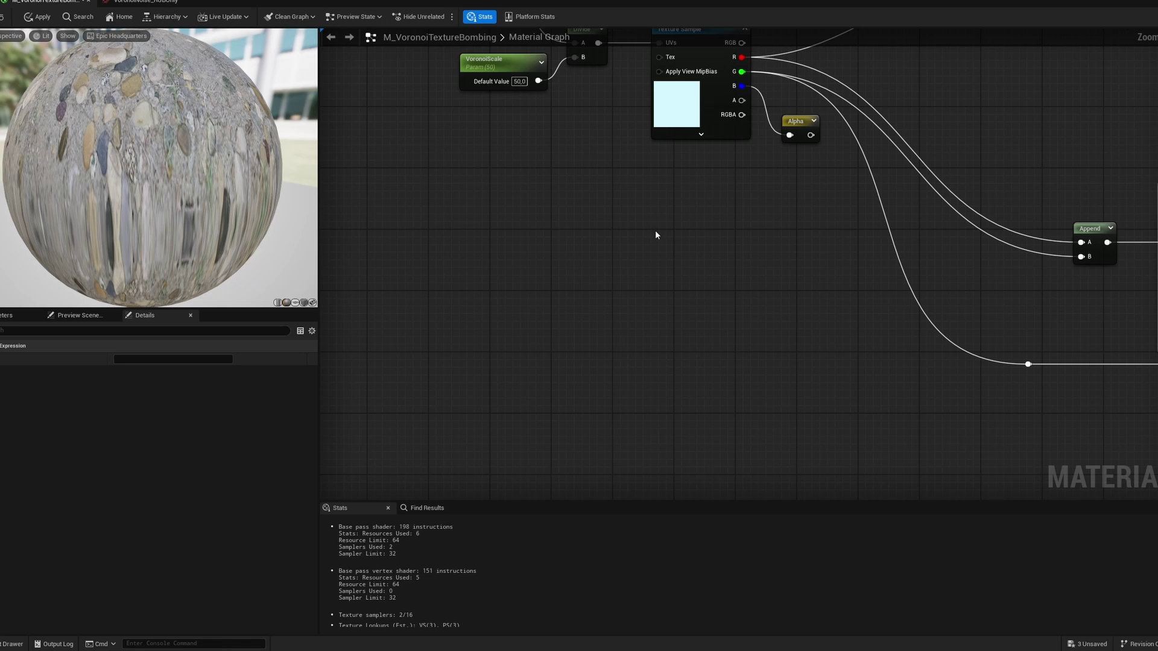
{"action": "scroll", "coordinate": [656, 235], "scroll_direction": "down", "scroll_amount": 2}
{"action": "scroll", "coordinate": [631, 298], "scroll_direction": "down", "scroll_amount": 4}
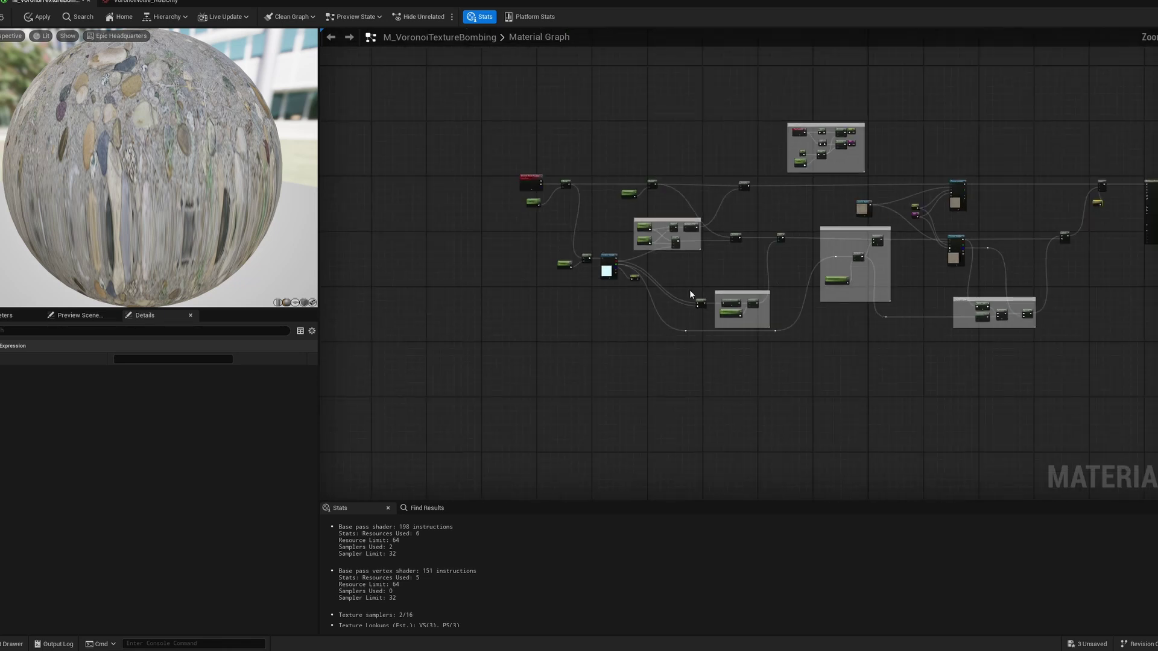
Examine the Derivatives group's TexCoord, DDX, DDY and MipBias nodes, and return to the Offset and Rotation groups.
{"action": "right_click_drag", "start_coordinate": [1031, 212], "coordinate": [849, 232]}
{"action": "scroll", "coordinate": [849, 232], "scroll_direction": "up", "scroll_amount": 4}
{"action": "right_click_drag", "start_coordinate": [539, 145], "coordinate": [679, 280]}
{"action": "scroll", "coordinate": [702, 287], "scroll_direction": "up", "scroll_amount": 2}
{"action": "scroll", "coordinate": [713, 286], "scroll_direction": "up", "scroll_amount": 1}
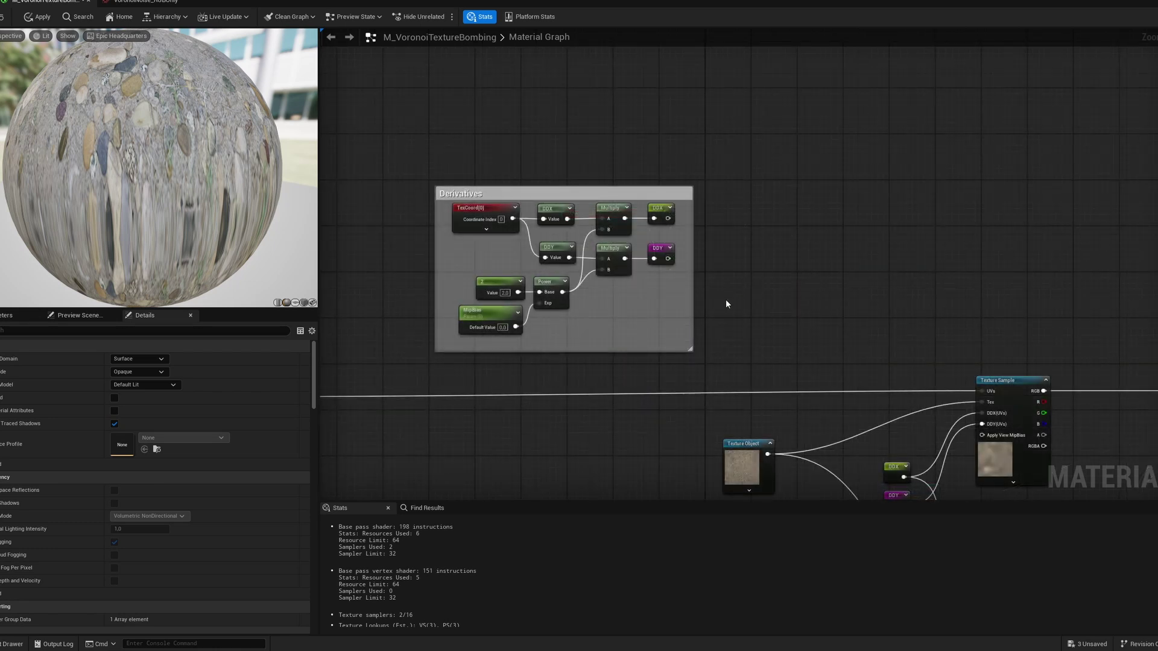
{"action": "right_click_drag", "start_coordinate": [726, 299], "coordinate": [566, 147]}
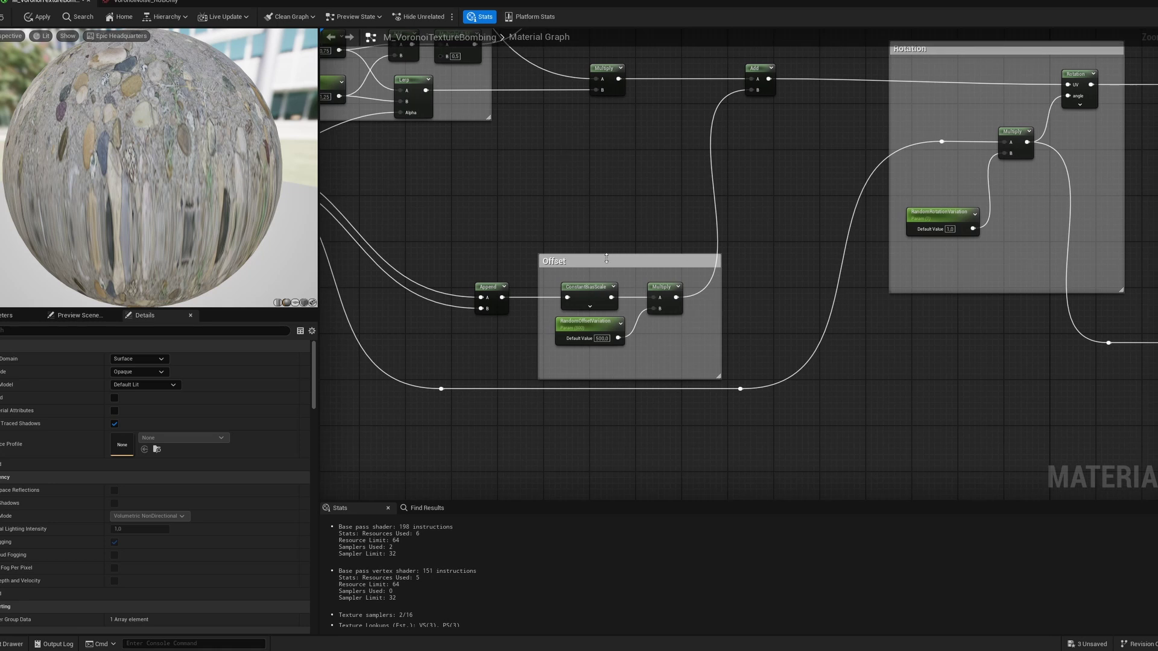
Return to the Derivatives group above the Rotation group and highlight all of its nodes for an overview.
{"action": "right_click_drag", "start_coordinate": [753, 184], "coordinate": [577, 395]}
{"action": "right_click_drag", "start_coordinate": [738, 181], "coordinate": [676, 341]}
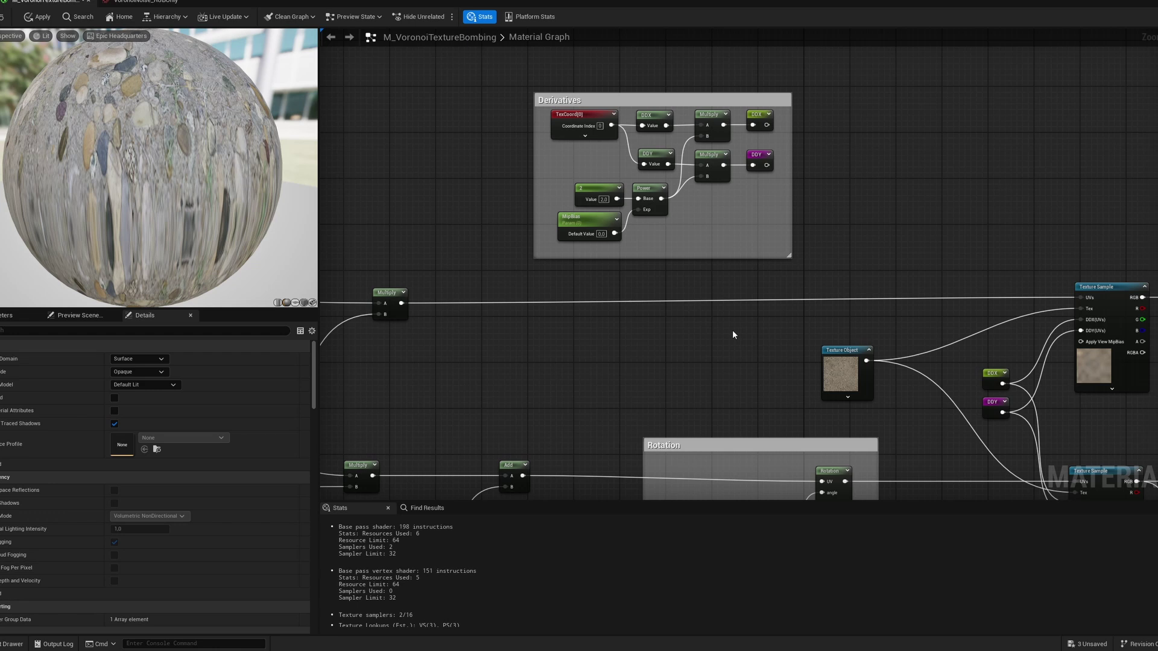
{"action": "right_click_drag", "start_coordinate": [912, 341], "coordinate": [949, 420]}
{"action": "left_click_drag", "start_coordinate": [853, 124], "coordinate": [483, 348]}
{"action": "scroll", "coordinate": [551, 220], "scroll_direction": "up", "scroll_amount": 2}
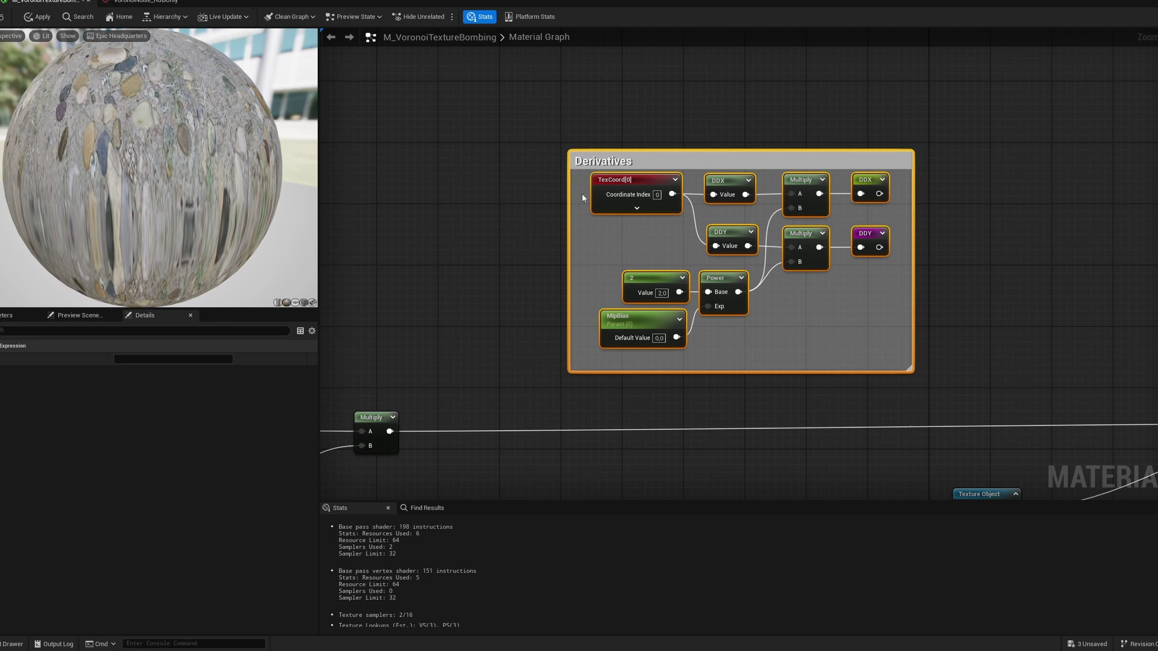
{"action": "left_click", "coordinate": [956, 304]}
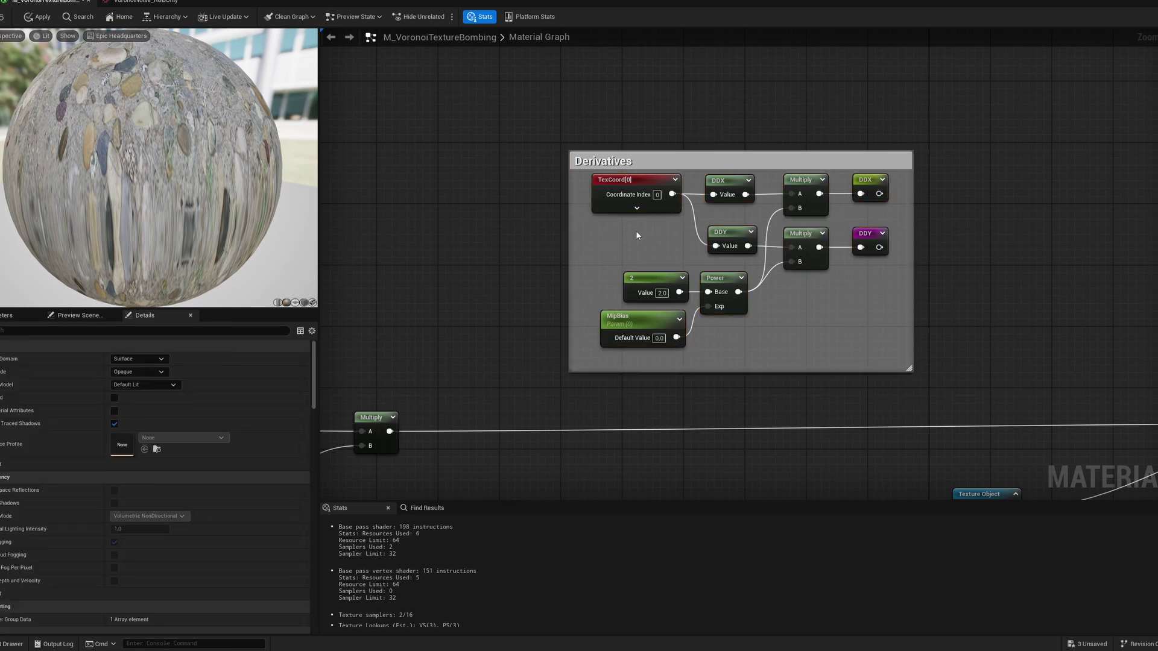
Examine the named DDX and DDY reroute declarations and the DDX and DDY nodes fed by the TexCoord.
{"action": "right_click_drag", "start_coordinate": [847, 271], "coordinate": [883, 422]}
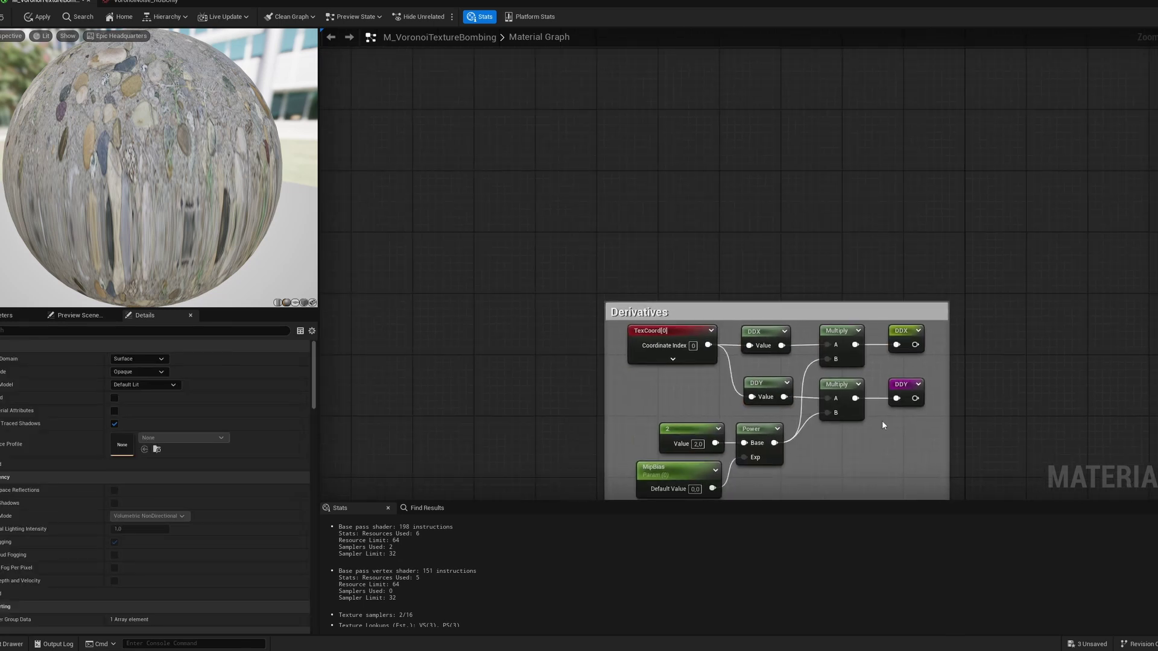
{"action": "left_click", "coordinate": [901, 333]}
{"action": "right_click_drag", "start_coordinate": [901, 333], "coordinate": [860, 264]}
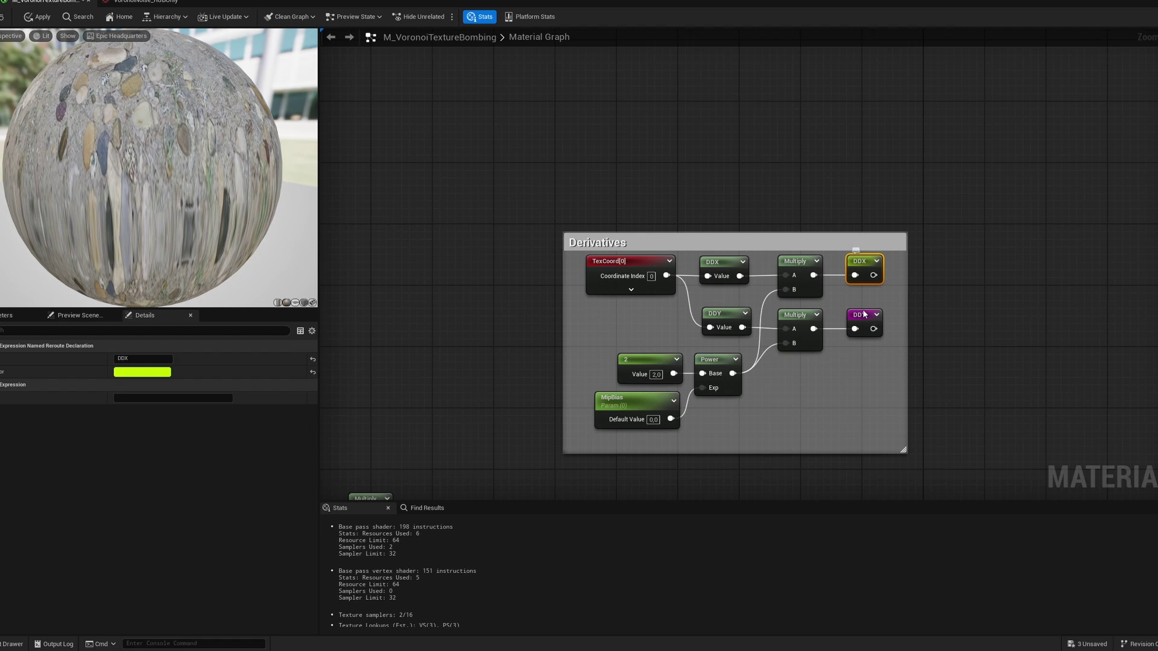
{"action": "left_click", "coordinate": [864, 333]}
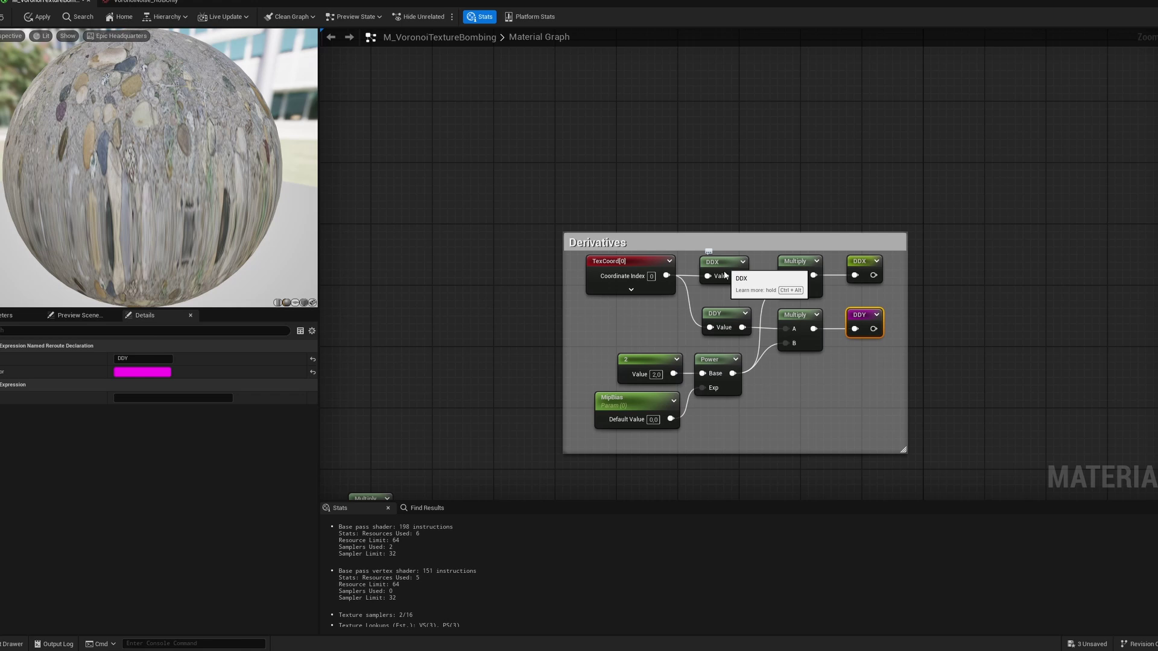
{"action": "left_click", "coordinate": [722, 314]}
{"action": "left_click_drag", "start_coordinate": [685, 257], "coordinate": [725, 319]}
{"action": "left_click", "coordinate": [641, 330]}
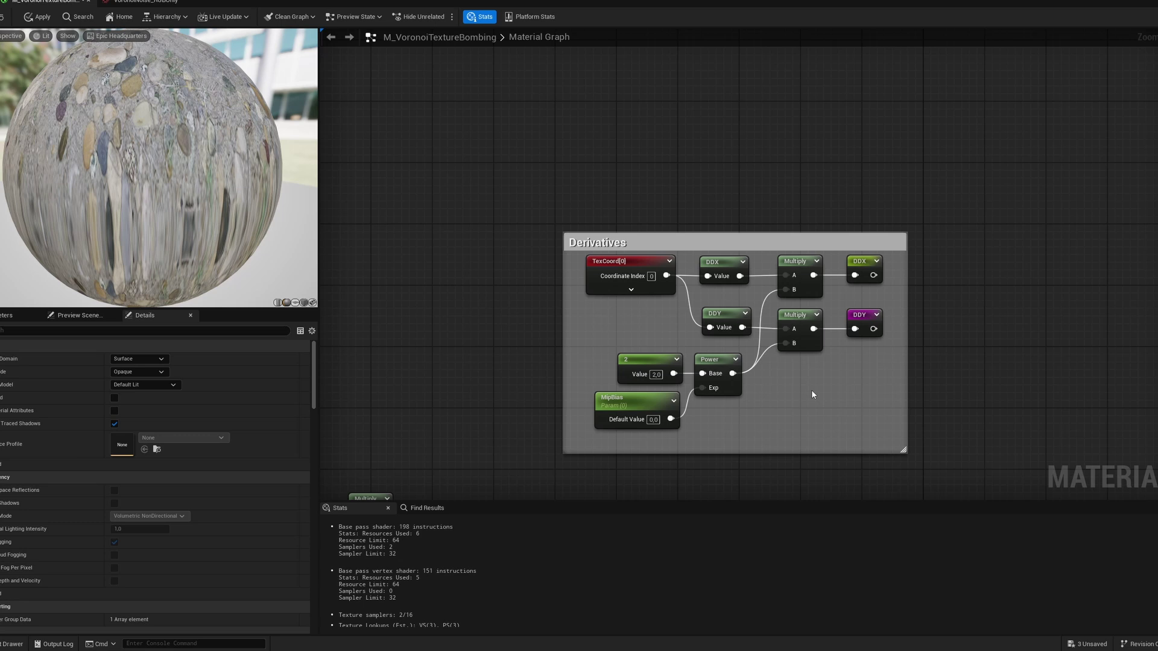
Inspect the Power node with its constant base and the MipBias scalar parameter driving the exponent in the Derivatives group.
{"action": "right_click_drag", "start_coordinate": [811, 390], "coordinate": [867, 276]}
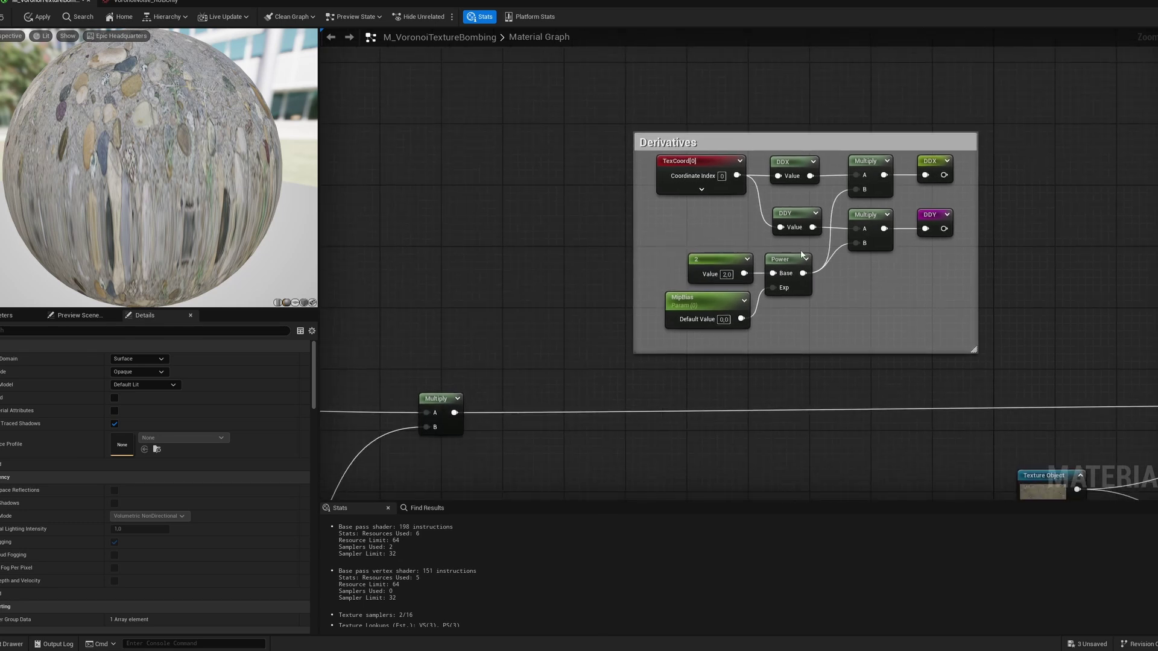
{"action": "left_click_drag", "start_coordinate": [803, 249], "coordinate": [783, 303]}
{"action": "left_click", "coordinate": [720, 255]}
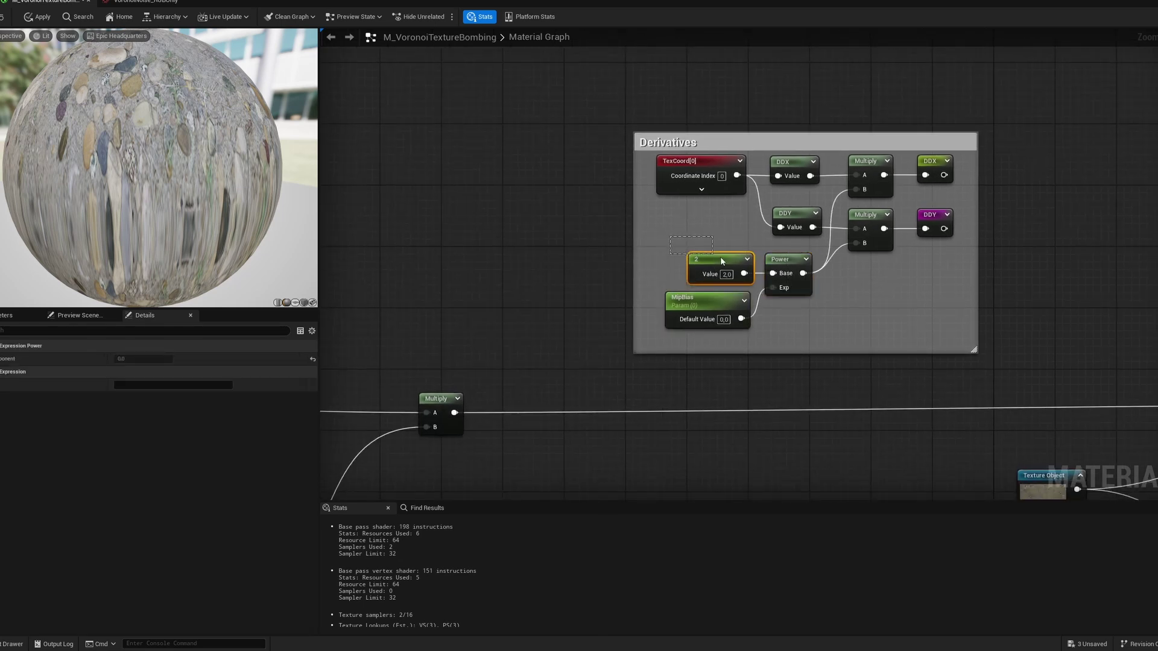
{"action": "left_click", "coordinate": [790, 308]}
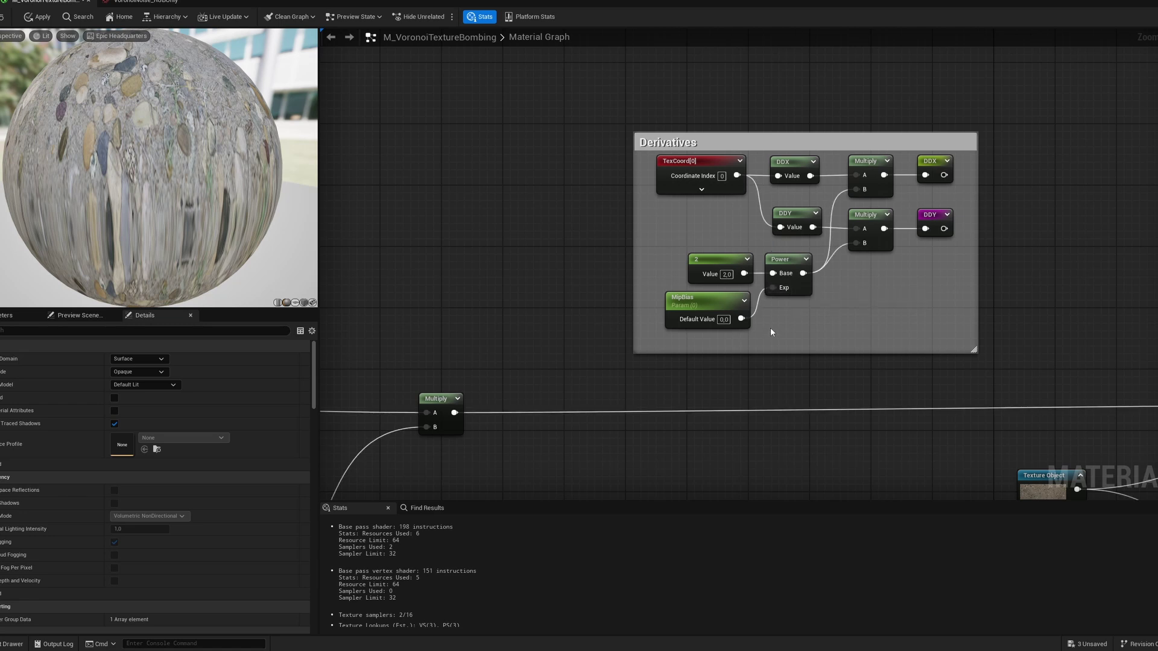
{"action": "left_click_drag", "start_coordinate": [756, 324], "coordinate": [684, 299]}
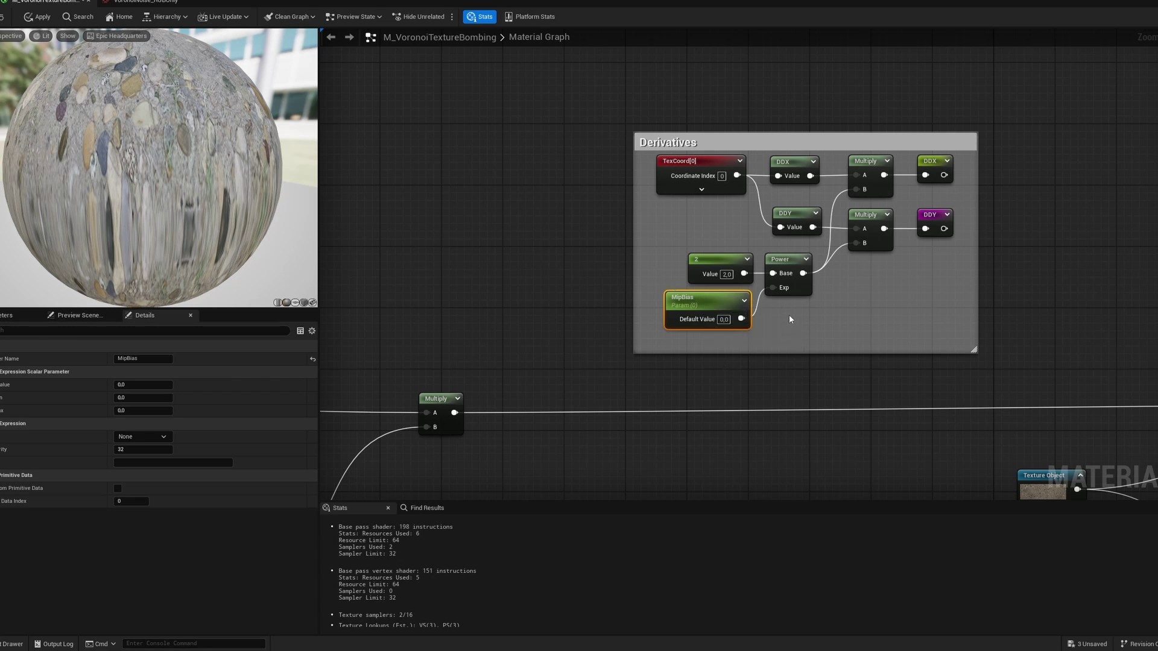
{"action": "left_click", "coordinate": [770, 378]}
Follow the DDX and DDY reroutes into both Texture Samples and check the upper sample's mip value mode.
{"action": "scroll", "coordinate": [770, 378], "scroll_direction": "down", "scroll_amount": 3}
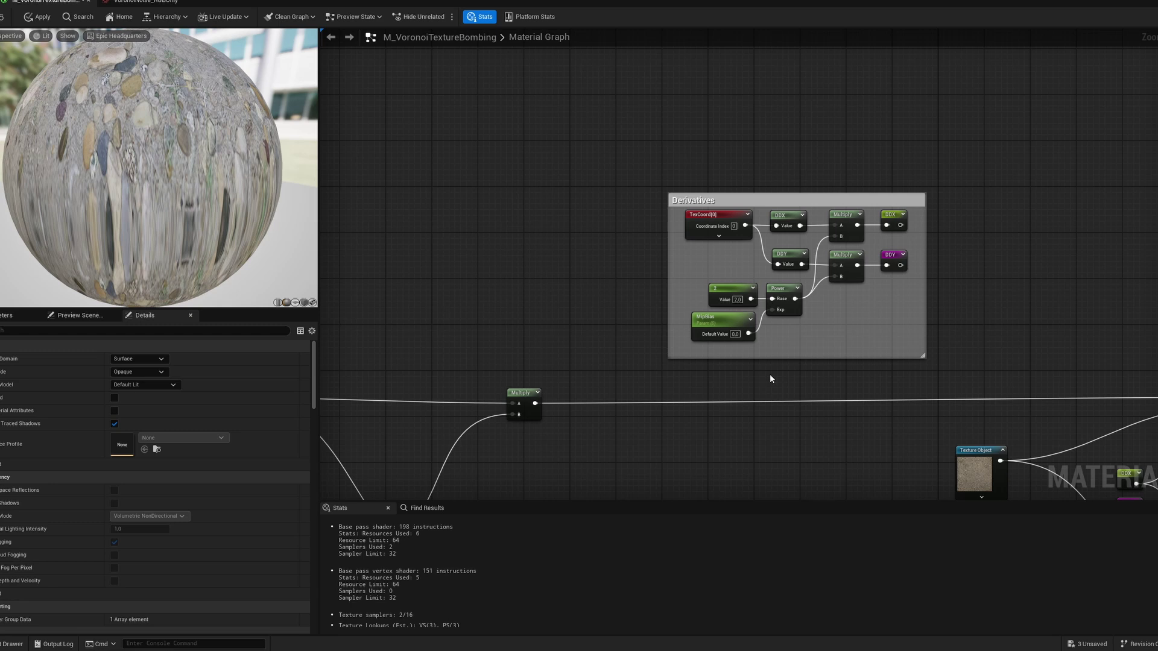
{"action": "right_click_drag", "start_coordinate": [769, 375], "coordinate": [560, 332]}
{"action": "right_click_drag", "start_coordinate": [866, 429], "coordinate": [682, 291]}
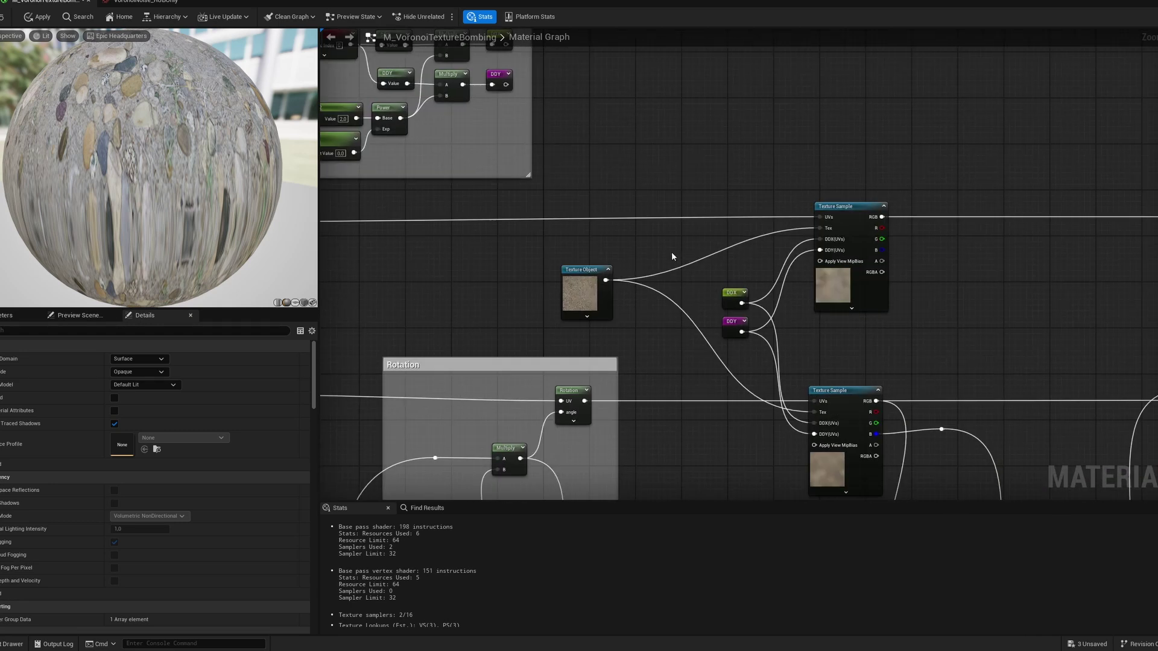
{"action": "scroll", "coordinate": [750, 290], "scroll_direction": "up", "scroll_amount": 2}
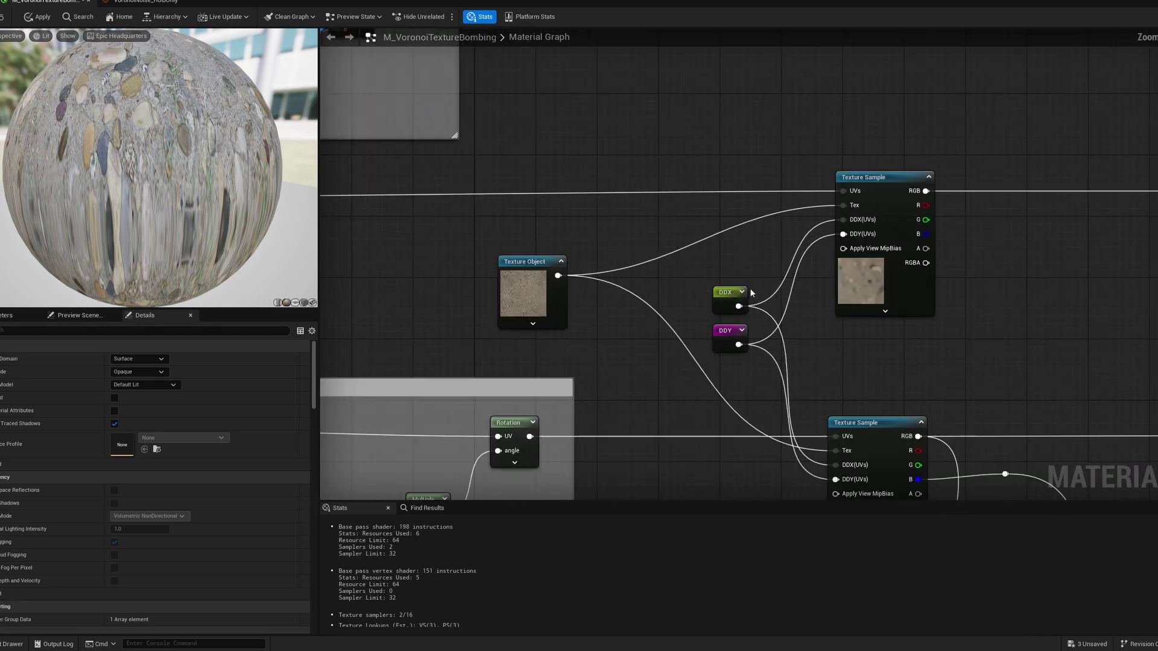
{"action": "left_click", "coordinate": [890, 215]}
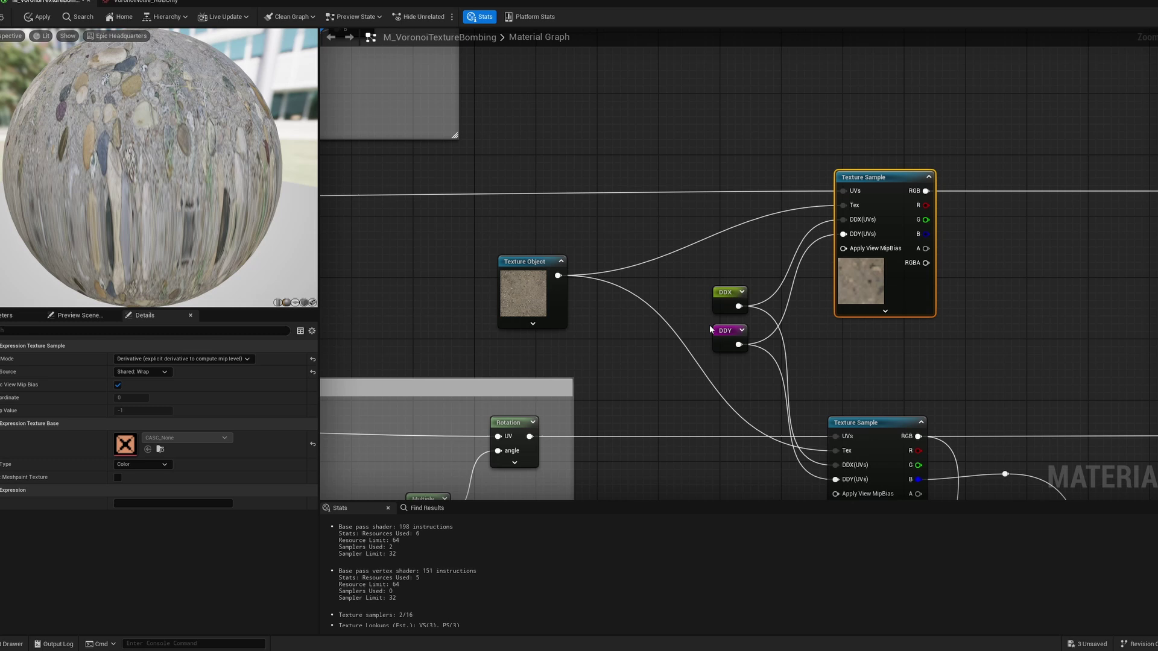
{"action": "right_click_drag", "start_coordinate": [876, 289], "coordinate": [822, 181]}
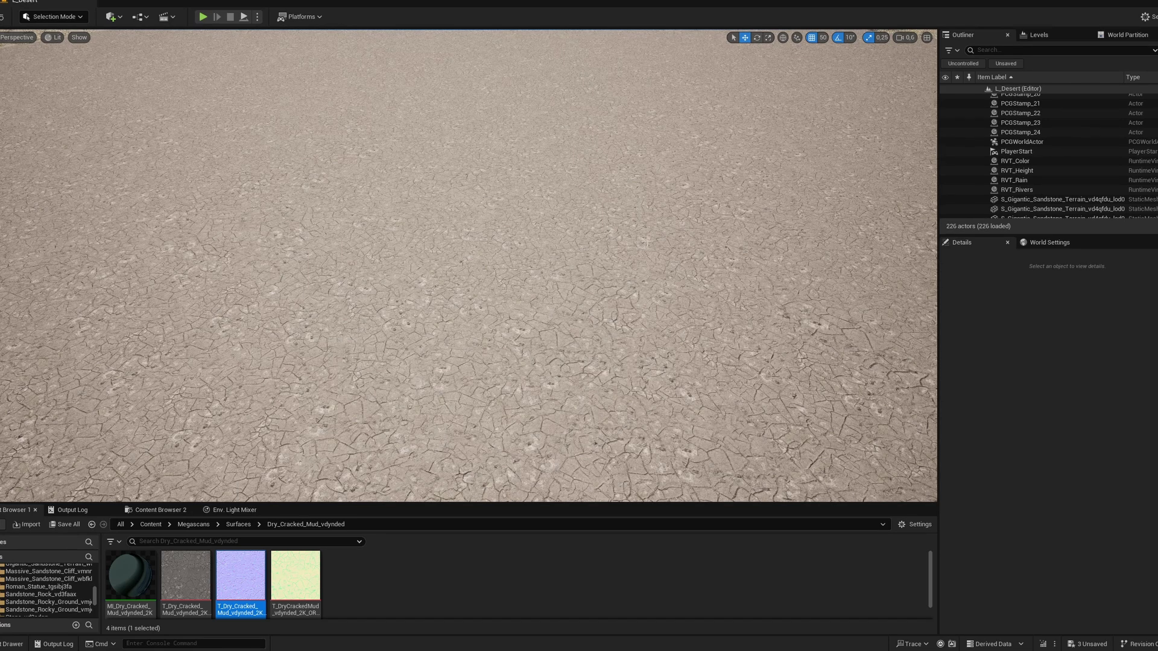
Inspect the cracked mud ground in the L_Desert level from a distance and close up.
{"action": "scroll", "coordinate": [469, 266], "scroll_direction": "down", "scroll_amount": 1}
{"action": "mouse_move", "coordinate": [469, 266]}
{"action": "right_mouse_down"}
{"action": "mouse_move", "coordinate": [521, 247]}
{"action": "mouse_move", "coordinate": [468, 281]}
{"action": "mouse_move", "coordinate": [460, 244]}
{"action": "mouse_move", "coordinate": [457, 263]}
{"action": "mouse_move", "coordinate": [468, 265]}
{"action": "right_mouse_up"}
{"action": "scroll", "coordinate": [469, 266], "scroll_direction": "up", "scroll_amount": 1}
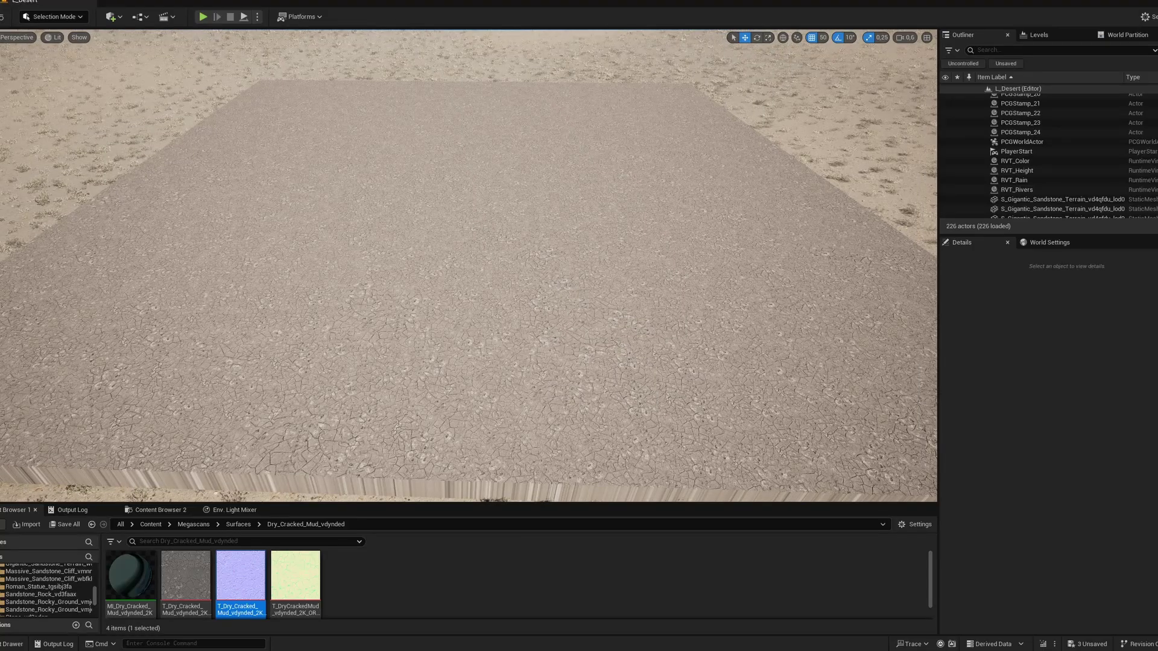
{"action": "key", "text": "w"}
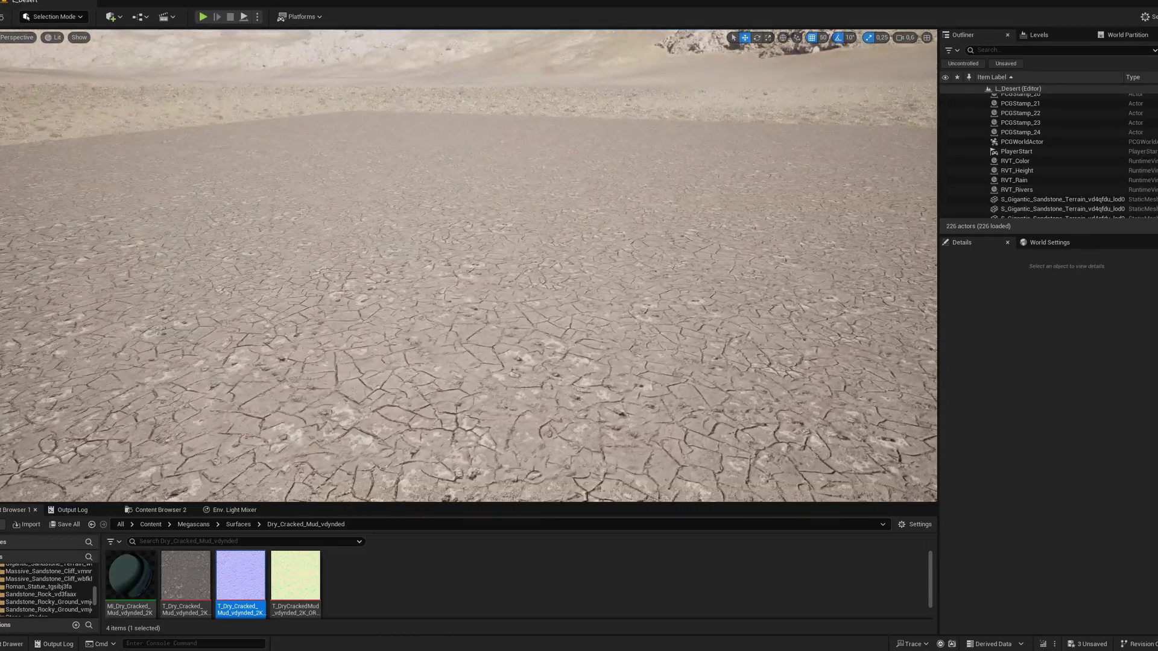